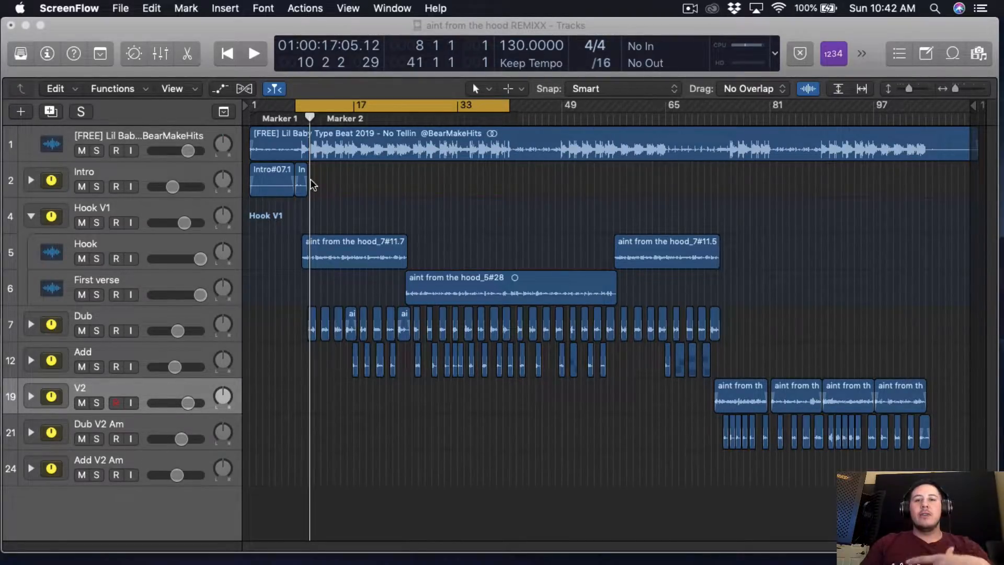
- Start playback of the song and collapse the Hook V1 track stack in the arrangement
key("space")
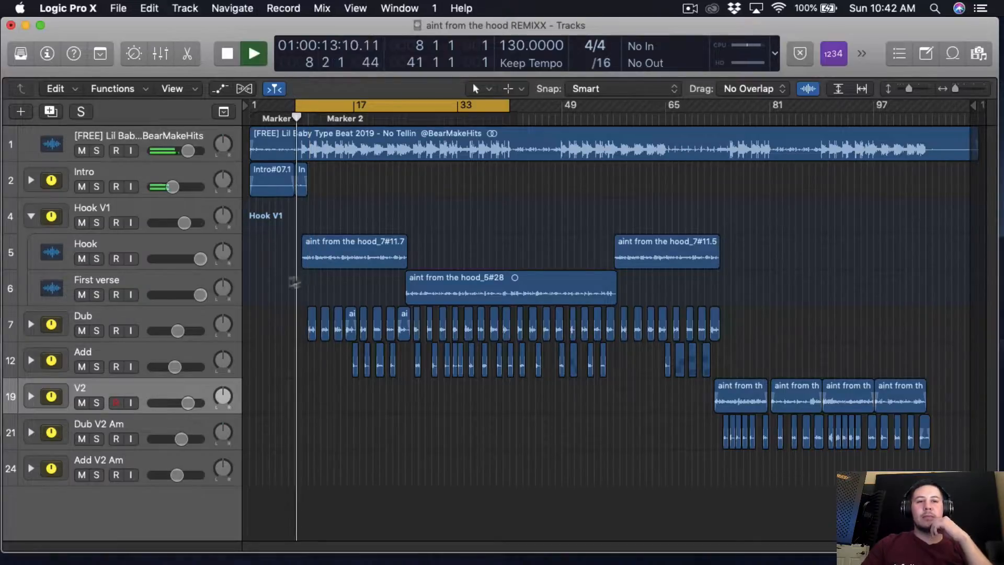
left_click(31, 215)
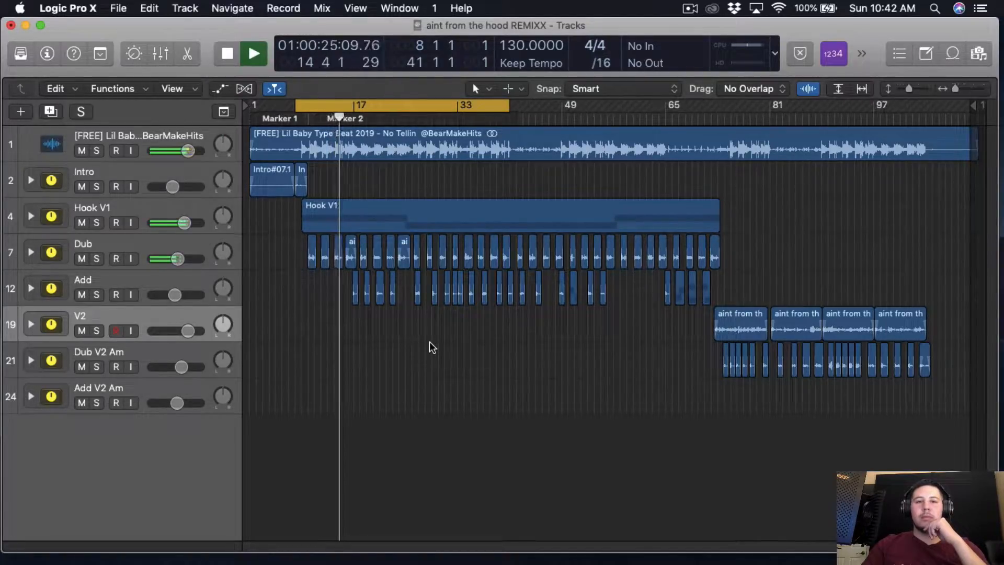
left_click_drag(955, 88, 959, 89)
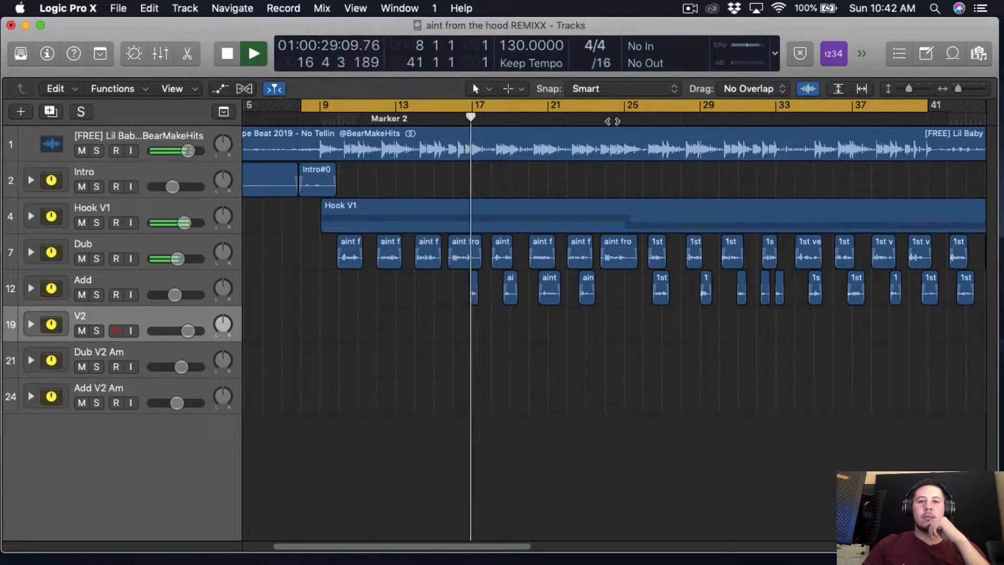
- Turn off cycle mode and listen to the arrangement through to about bar 40 before stopping playback
left_click(608, 370)
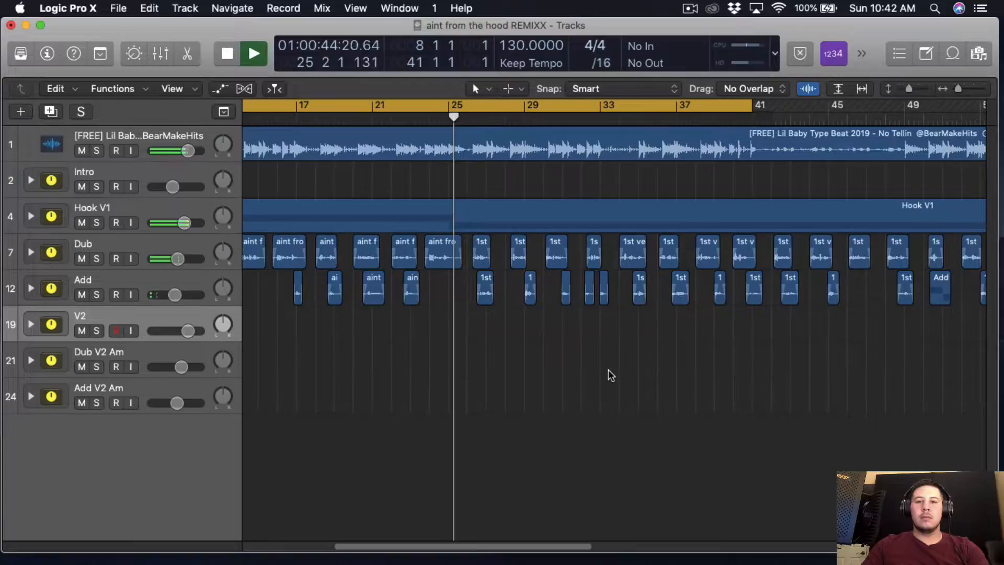
left_click(628, 103)
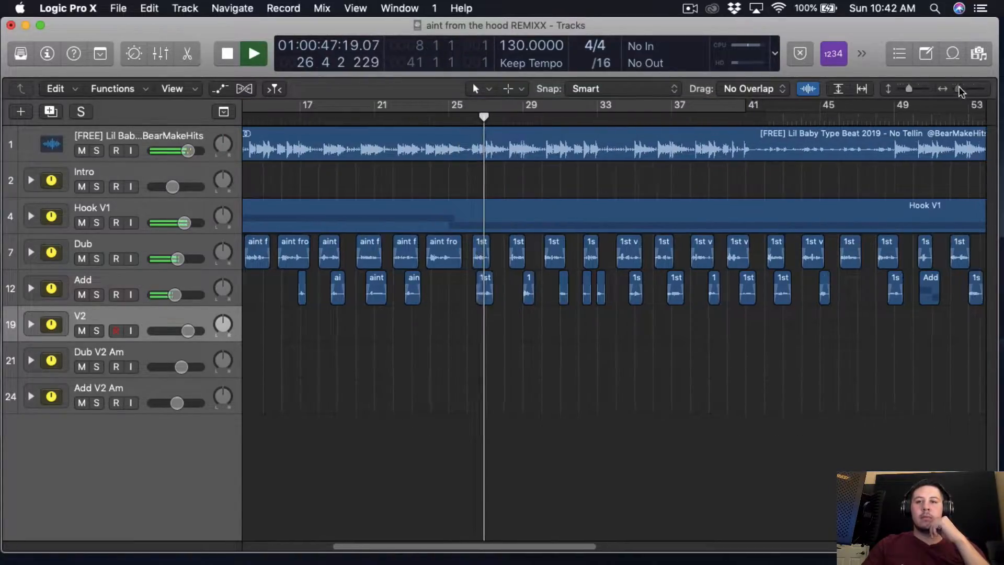
left_click_drag(959, 86, 956, 88)
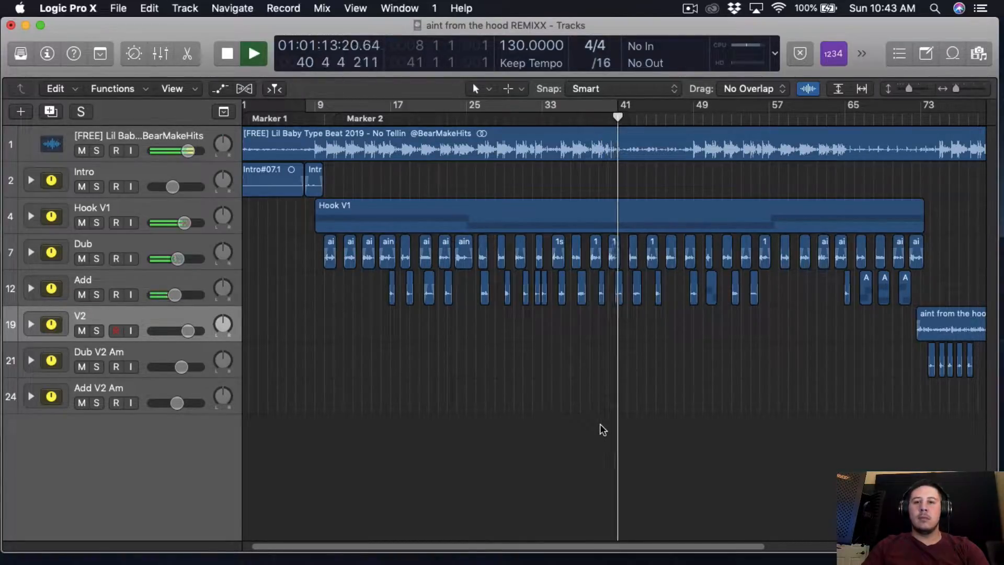
key("space")
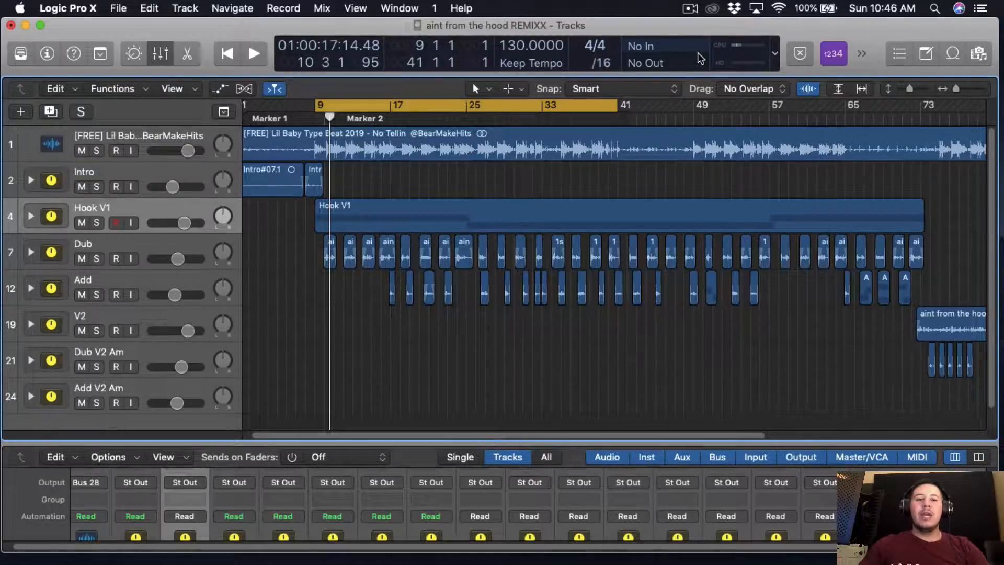
- Examine the vocal channels' insert effects and sends in the enlarged mixer, then shrink the mixer again
left_click_drag(398, 441, 387, 207)
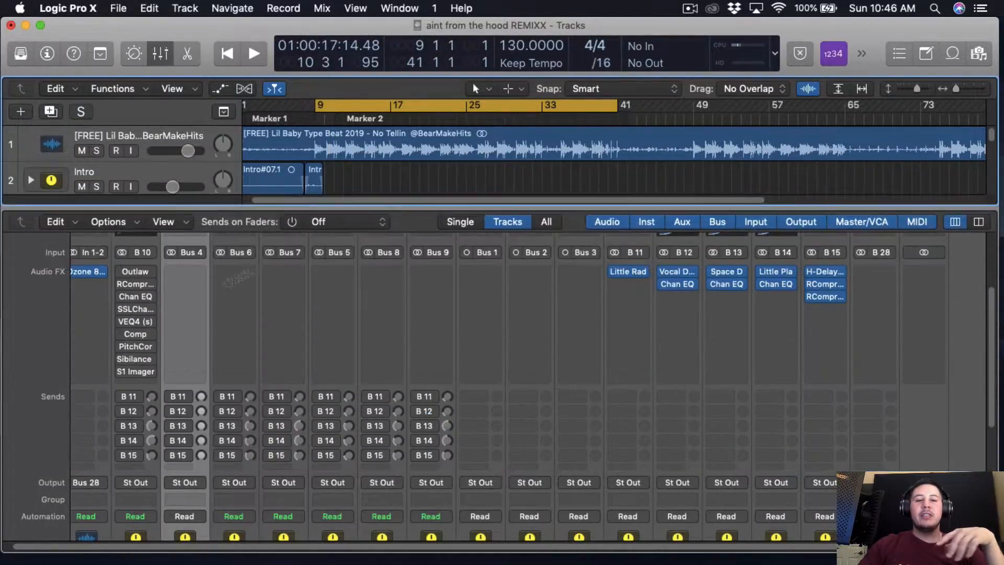
scroll(139, 331, "up", 5)
scroll(166, 377, "down", 5)
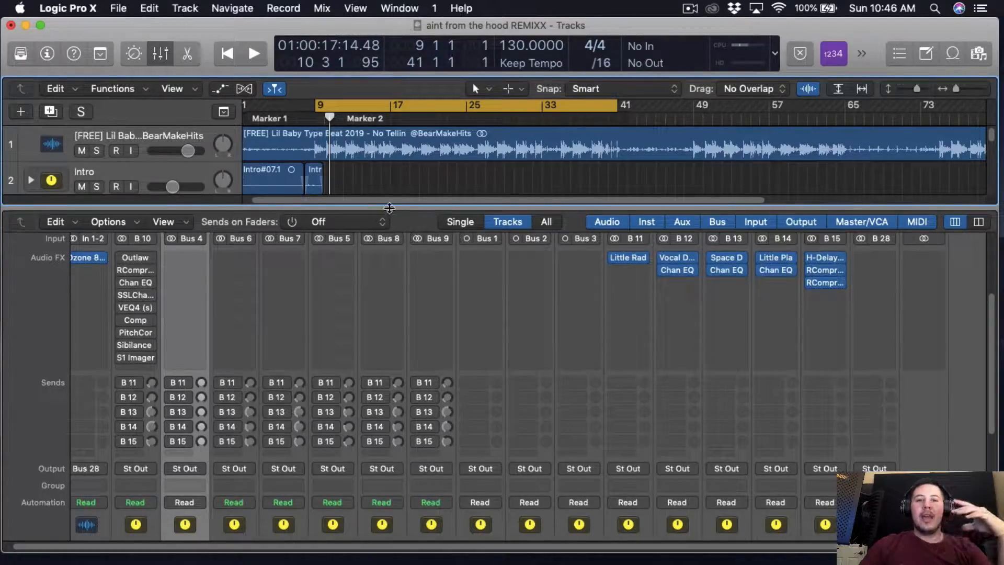
left_click_drag(389, 208, 389, 443)
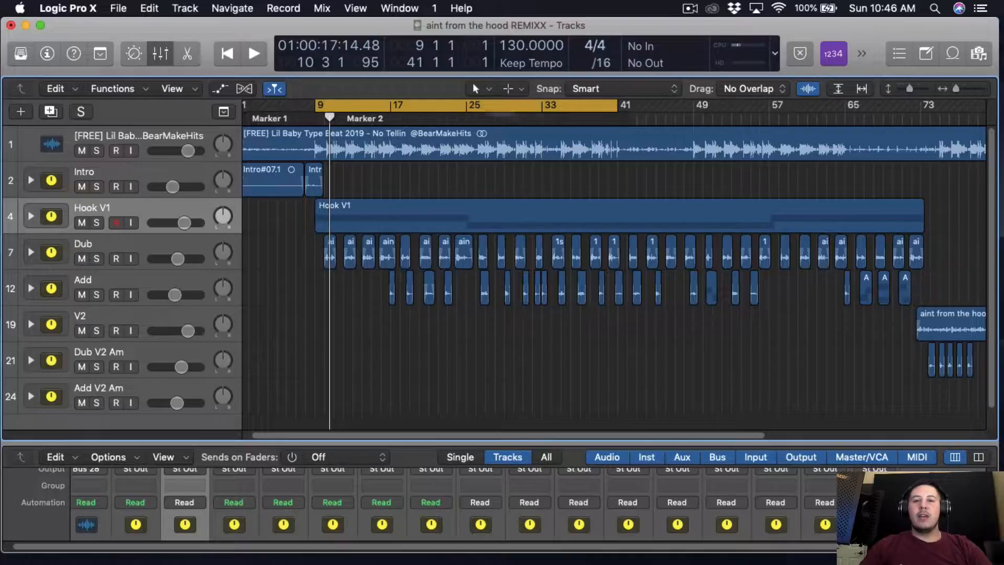
- Insert the W.A. Production Outlaw plug-in on the Hook V1 channel and move its window clear of the channel strip
left_click_drag(279, 440, 315, 258)
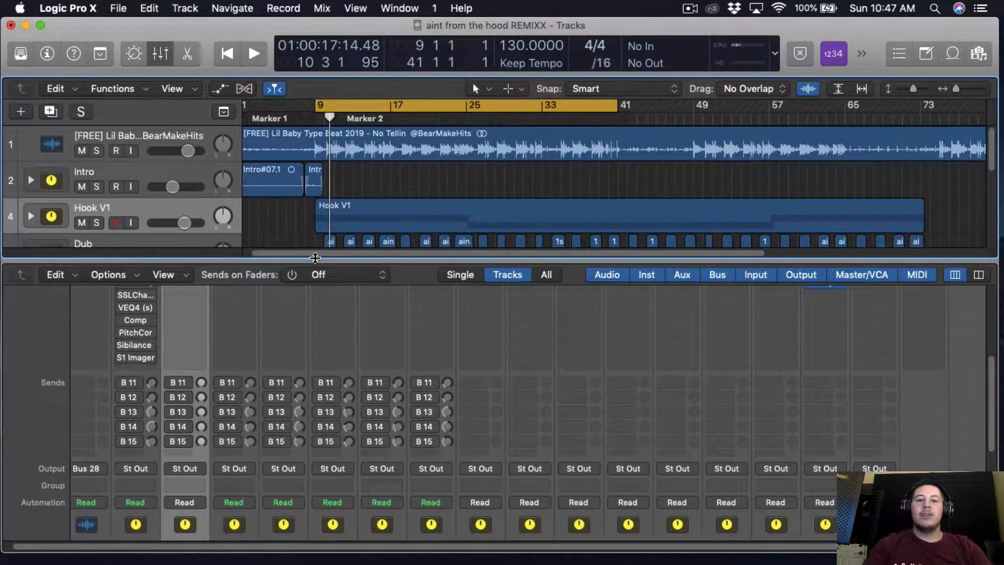
scroll(175, 360, "up", 5)
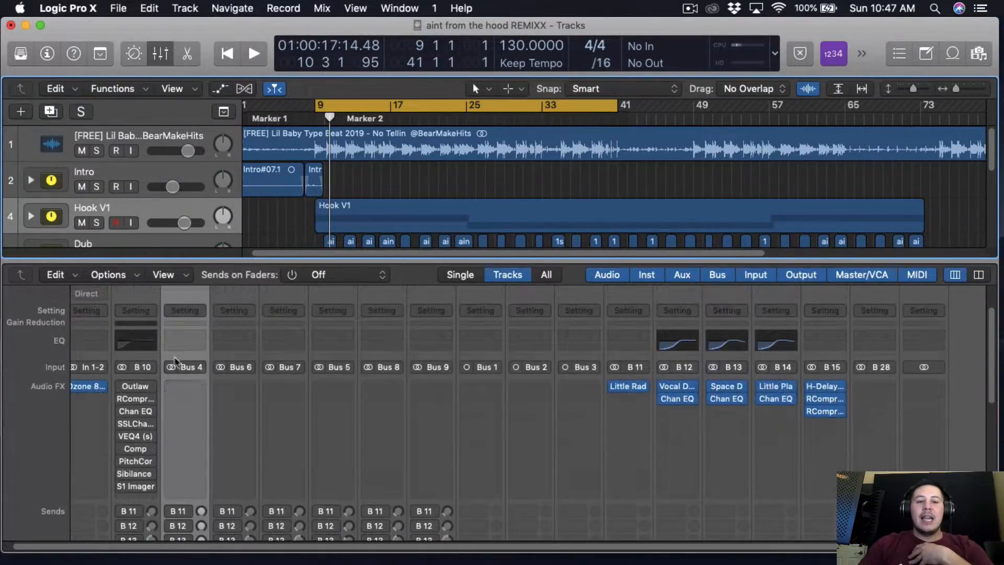
left_click(193, 388)
mouse_move(204, 551)
mouse_move(293, 552)
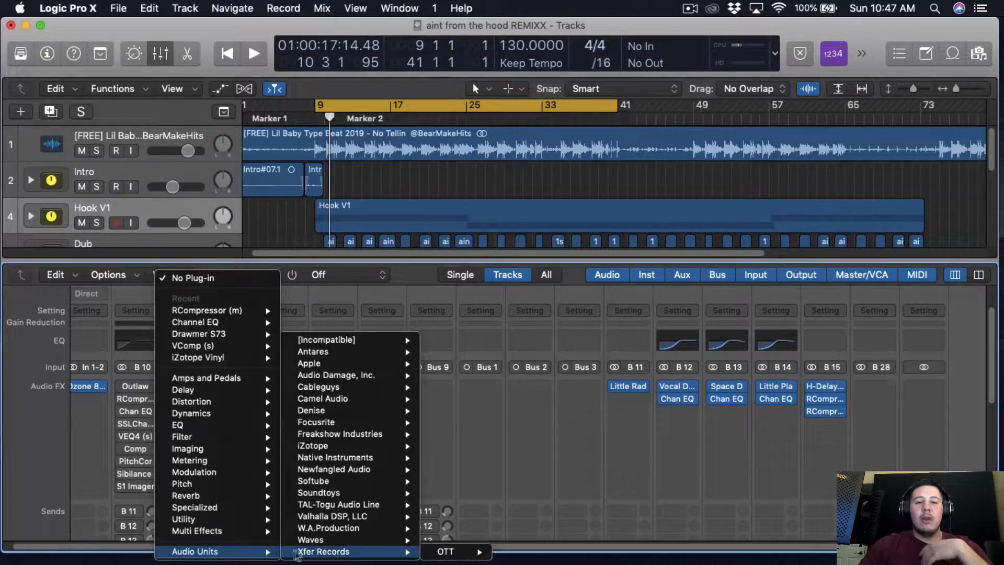
mouse_move(367, 527)
left_click(445, 531)
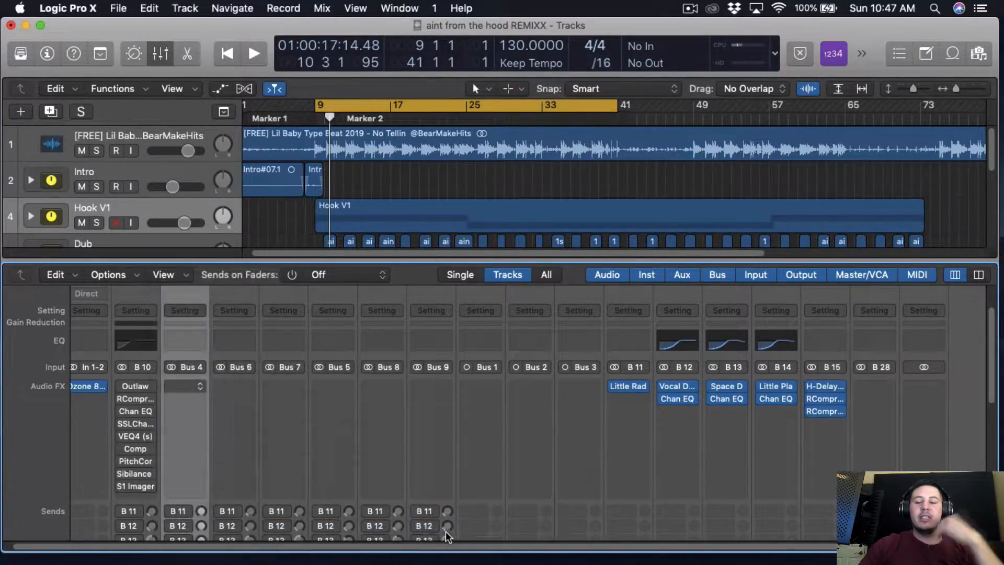
left_click_drag(285, 49, 390, 35)
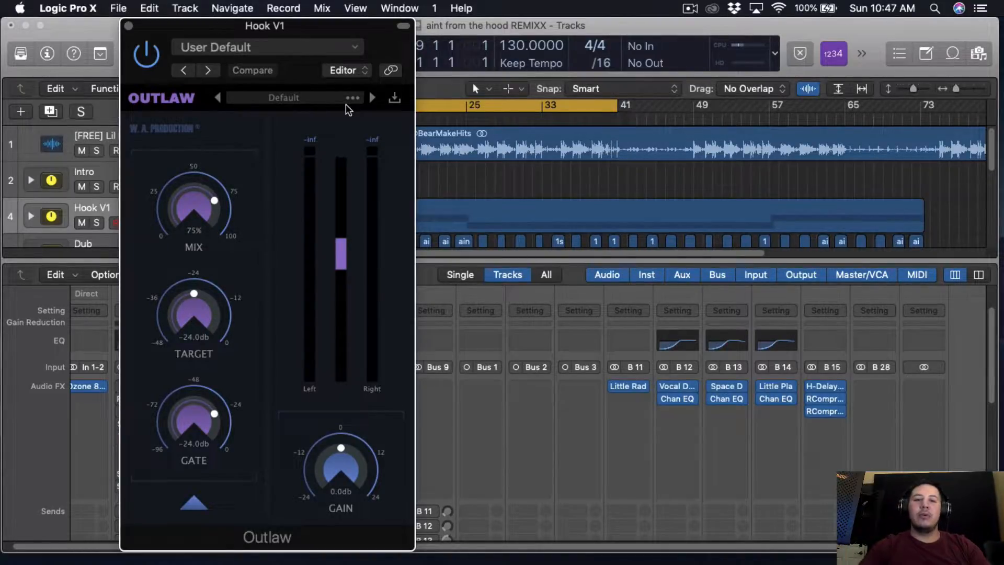
left_click_drag(378, 46, 609, 46)
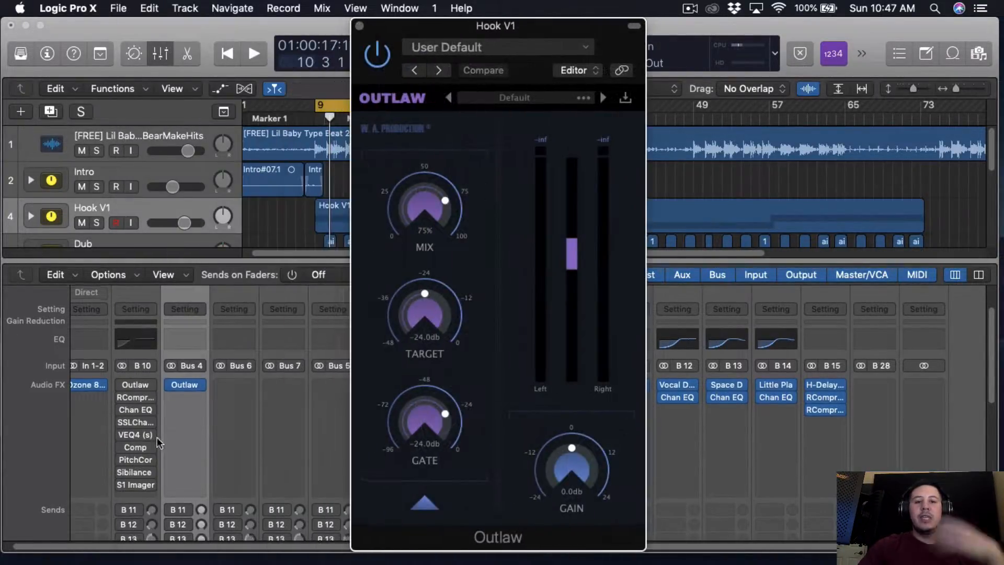
- Solo the Hook V1 channel and play it back through Outlaw
scroll(203, 510, "down", 10)
left_click(198, 501)
key("space")
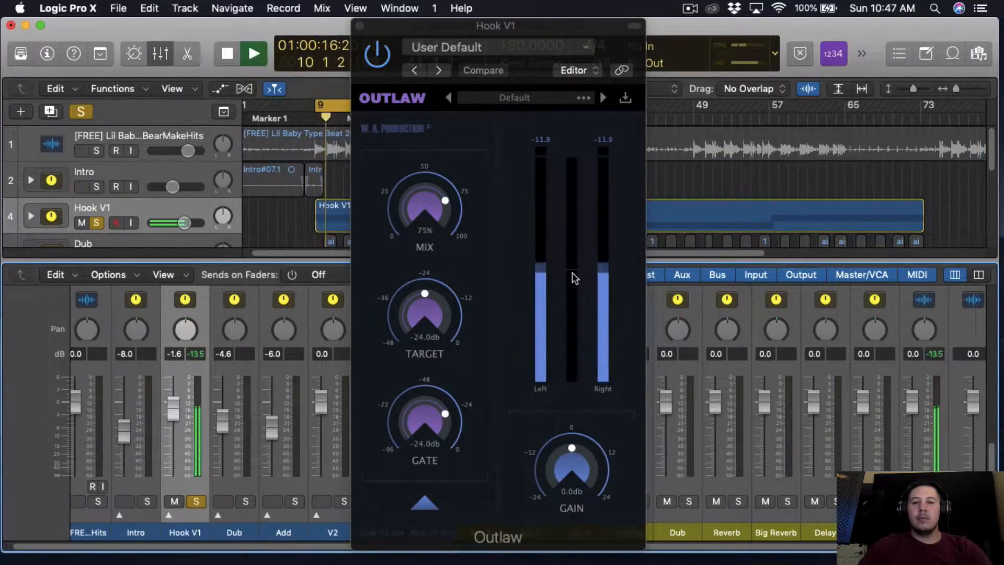
- Audition Outlaw's Mix at 100% on the soloed hook, stop playback and return Mix to 75%
left_click_drag(441, 207, 450, 72)
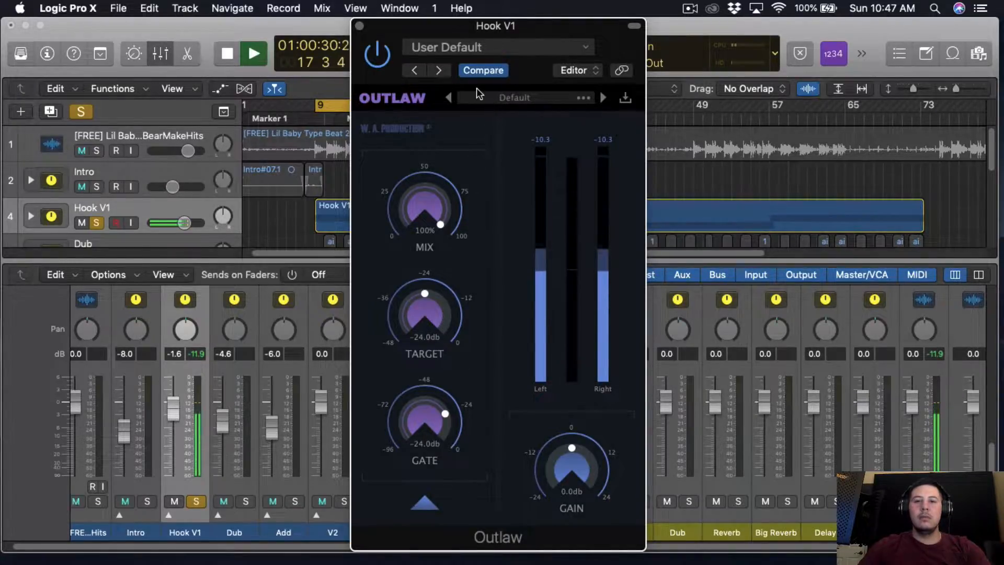
key("space")
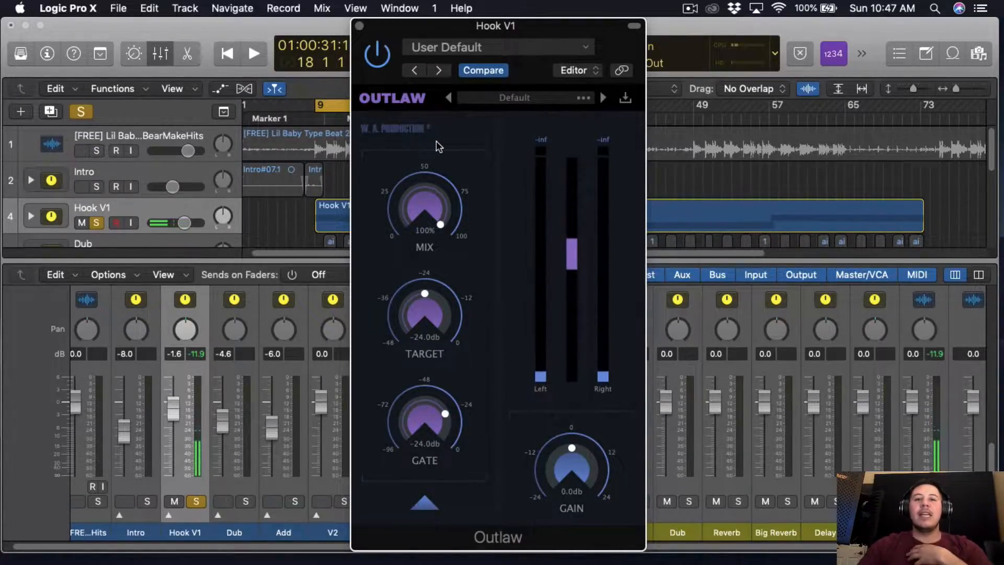
left_click_drag(438, 208, 431, 255)
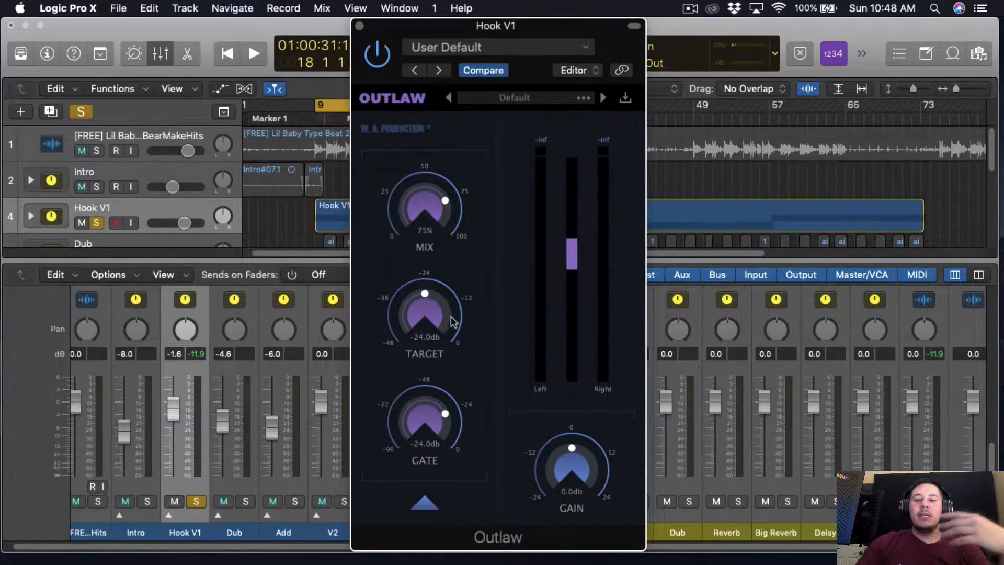
- Adjust Outlaw's Target during hook playback, settle on -21.9 dB, and close the plug-in window
left_click_drag(453, 320, 447, 282)
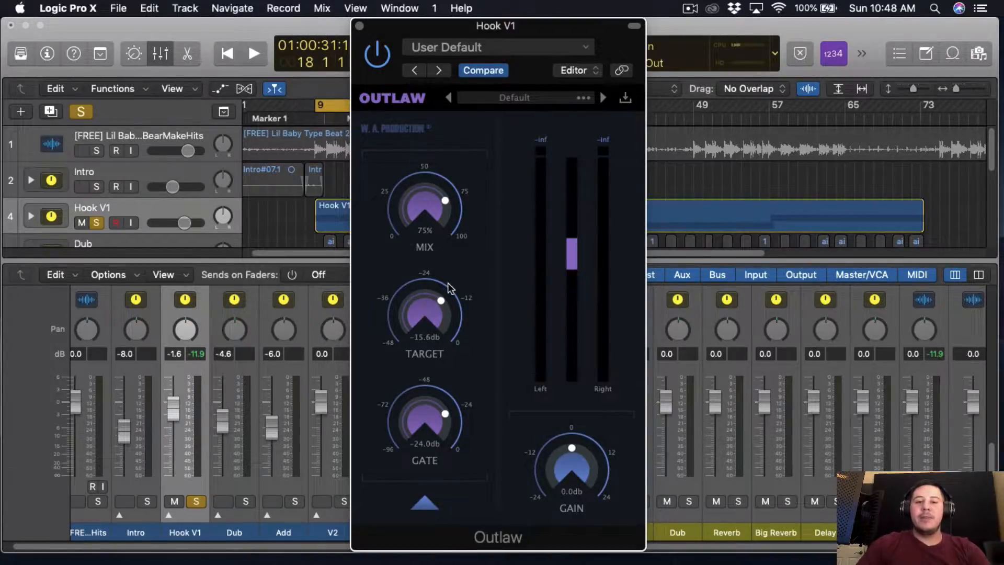
key("space")
left_click_drag(436, 303, 430, 274)
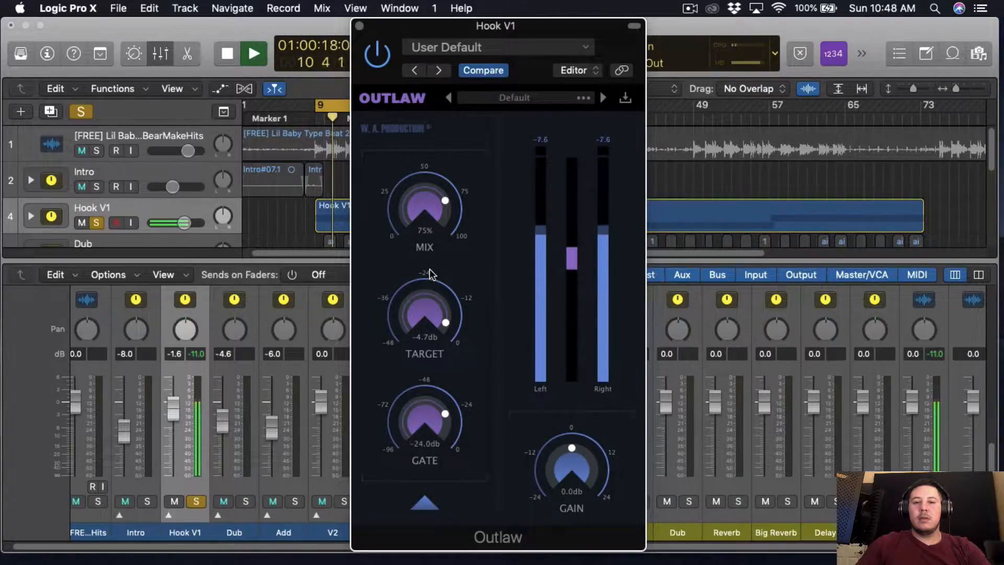
left_click_drag(429, 274, 422, 494)
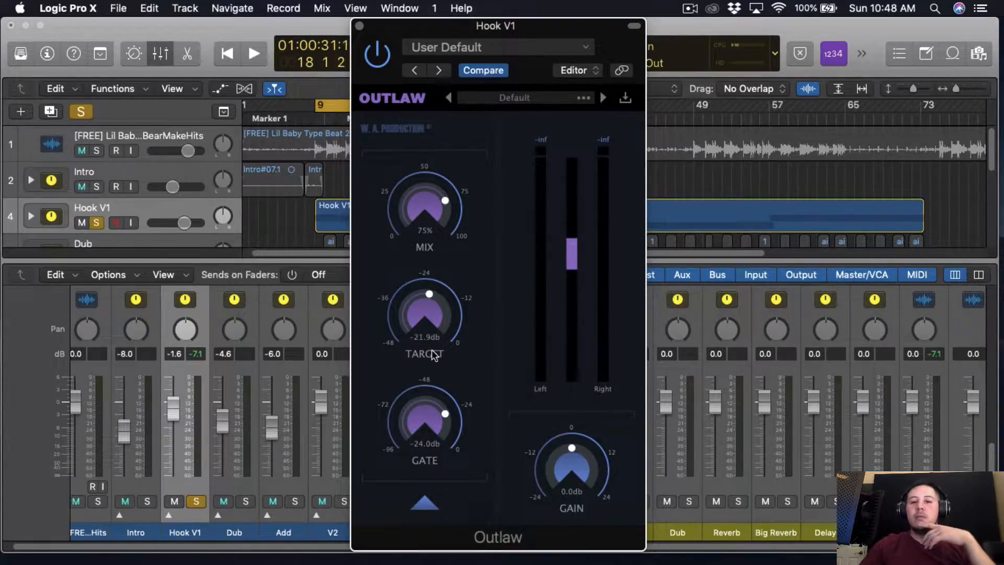
left_click(357, 27)
- Insert the Waves RCompressor (s) below Outlaw on Hook V1 and move its window away from the channel strip
scroll(213, 325, "up", 5)
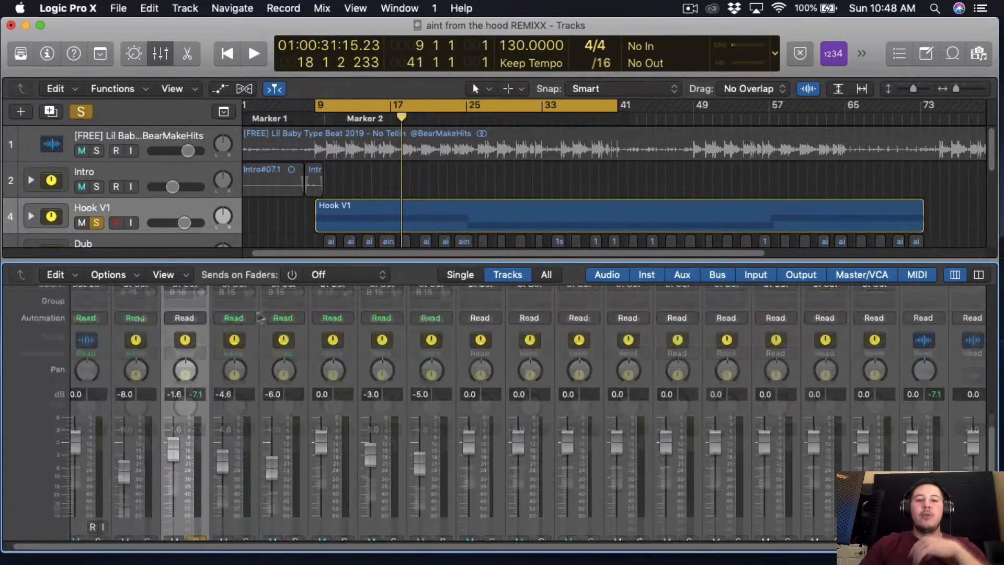
scroll(213, 325, "up", 3)
left_click(184, 348)
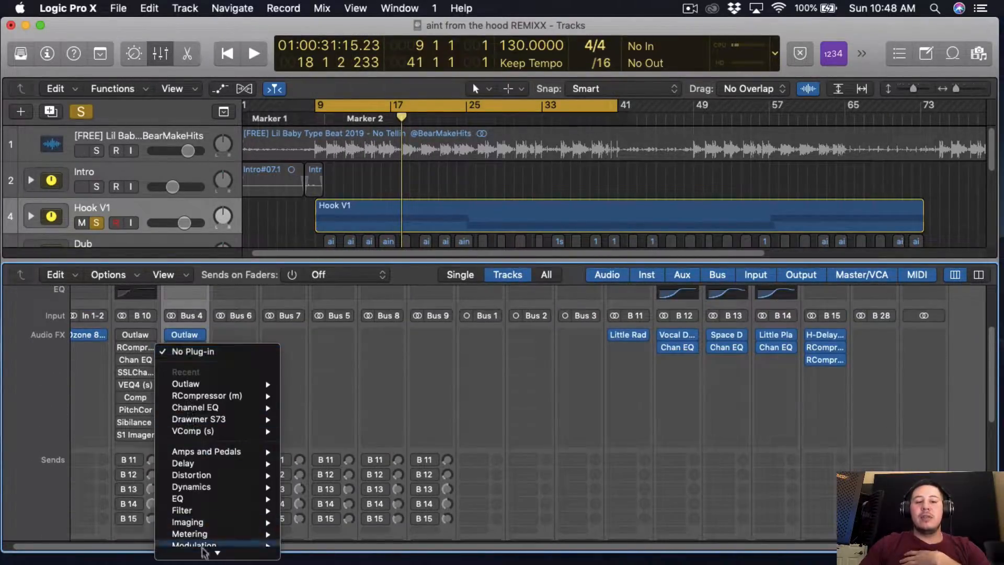
mouse_move(209, 551)
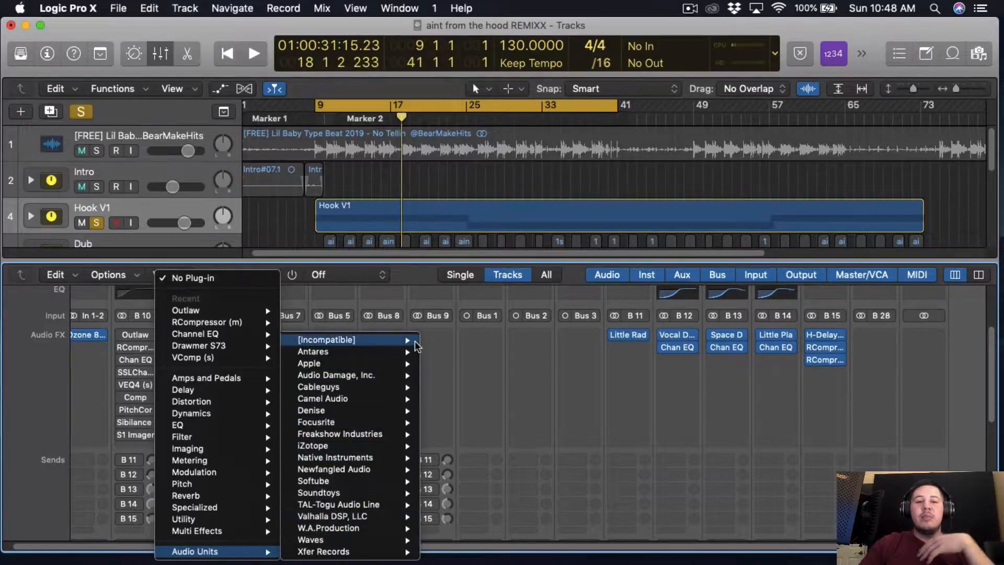
mouse_move(335, 339)
mouse_move(454, 340)
scroll(570, 366, "down", 10)
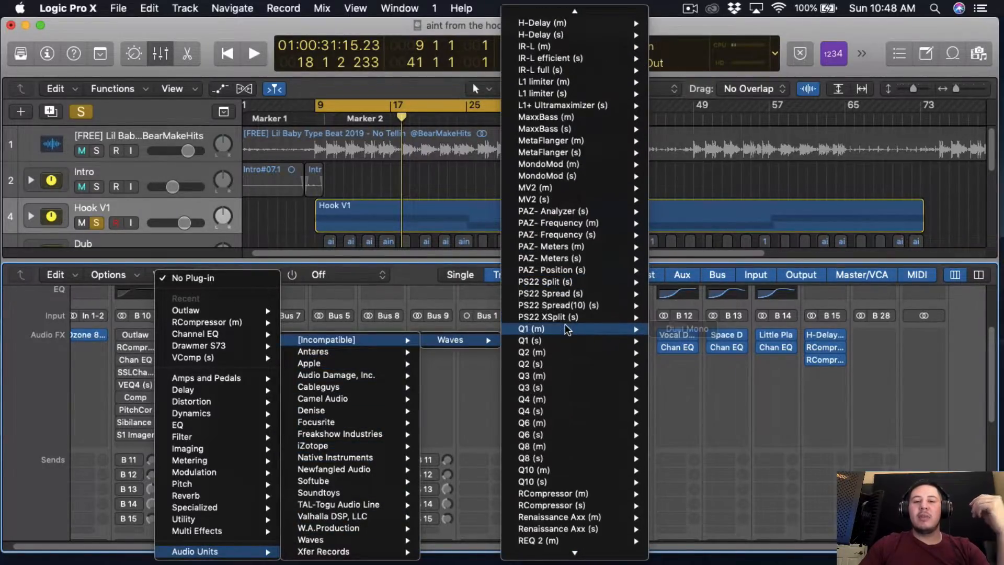
left_click(656, 462)
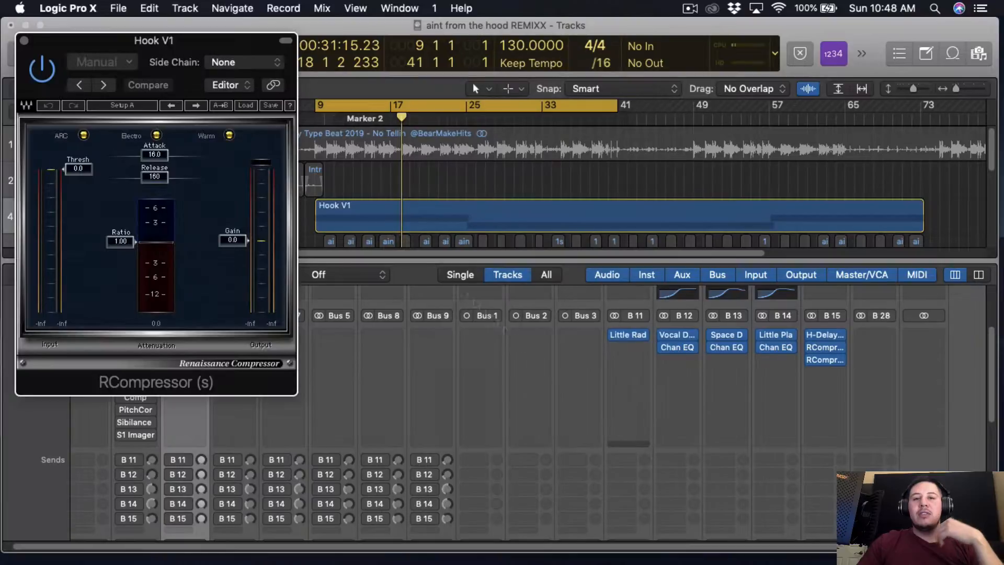
left_click_drag(275, 41, 569, 90)
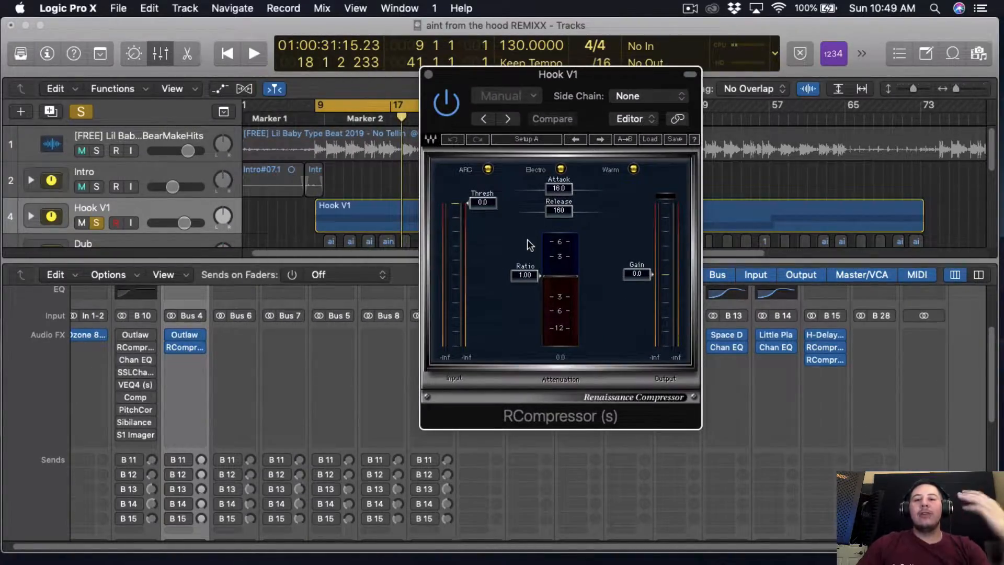
- Set the RCompressor ratio to 2.00 and its threshold to -16.0 while playing the soloed hook
left_click_drag(527, 283, 527, 286)
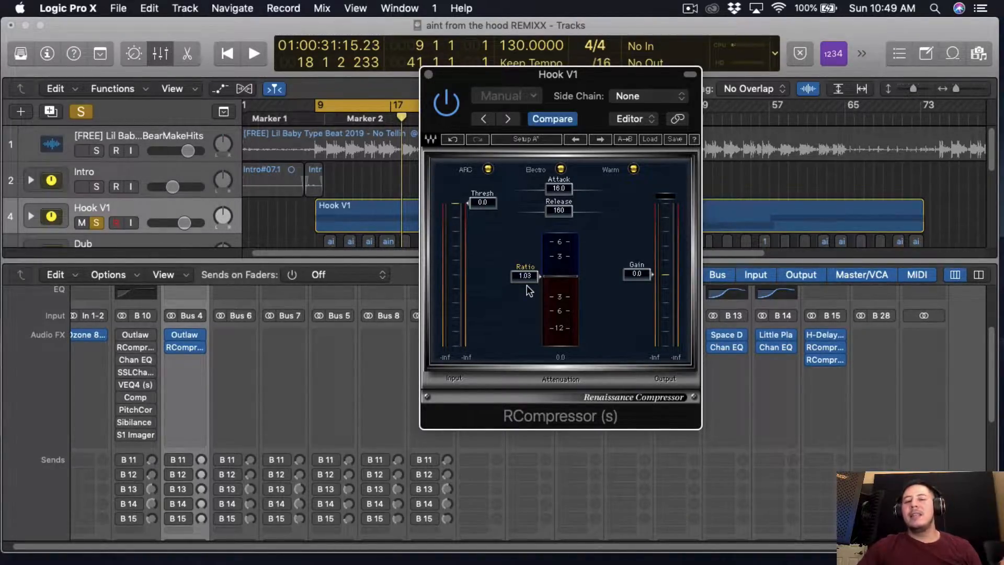
left_click_drag(528, 292, 533, 309)
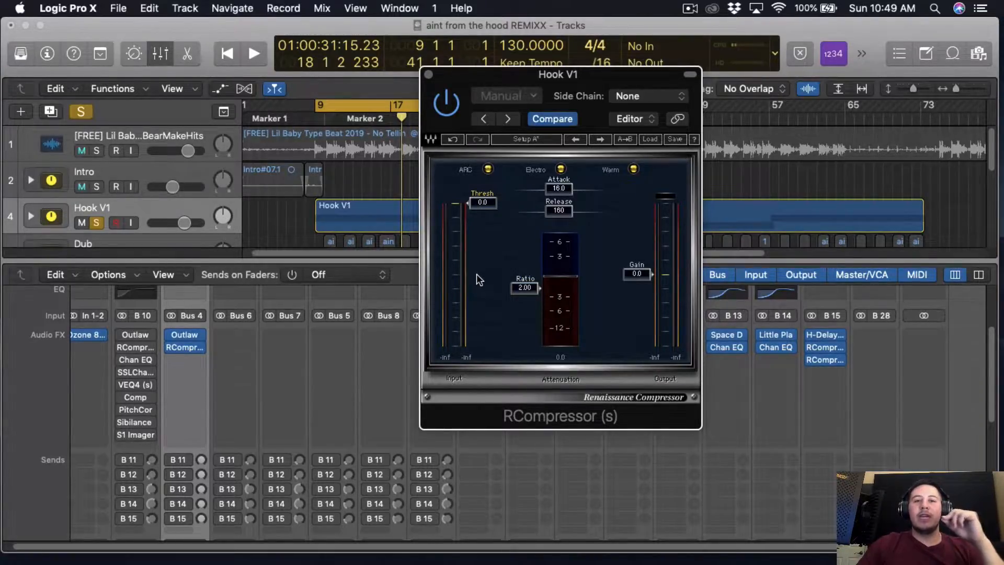
key("space")
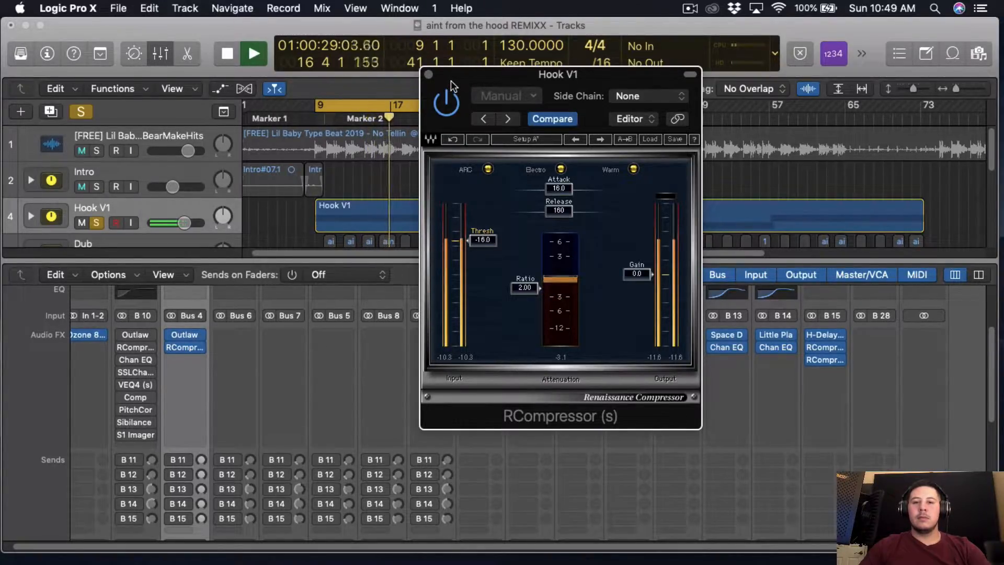
key("space")
- Unsolo Hook V1, insert a stereo Channel EQ below its RCompressor and move the EQ window aside
scroll(380, 140, "down", 1)
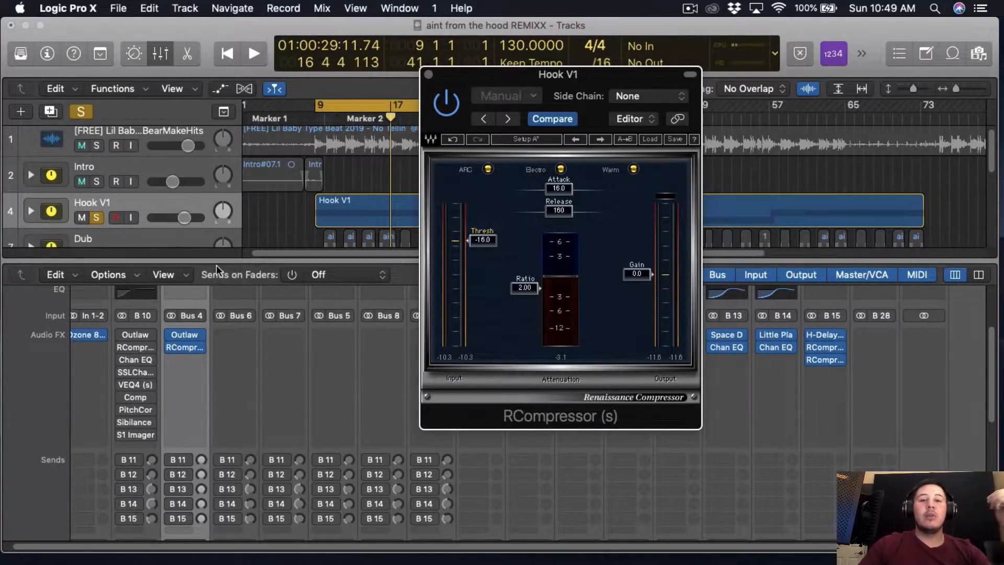
left_click(96, 217)
left_click(202, 359)
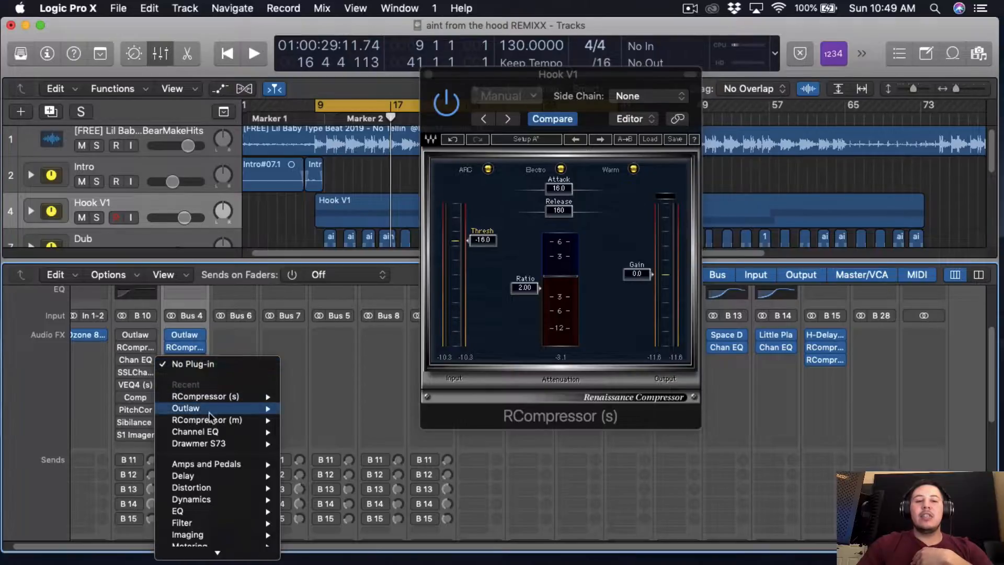
mouse_move(246, 510)
mouse_move(411, 505)
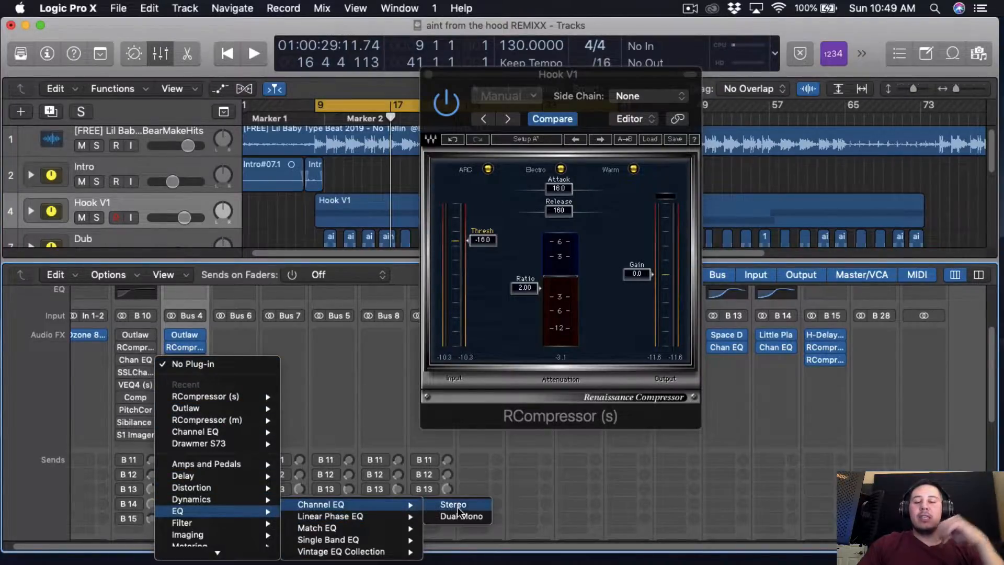
left_click(453, 505)
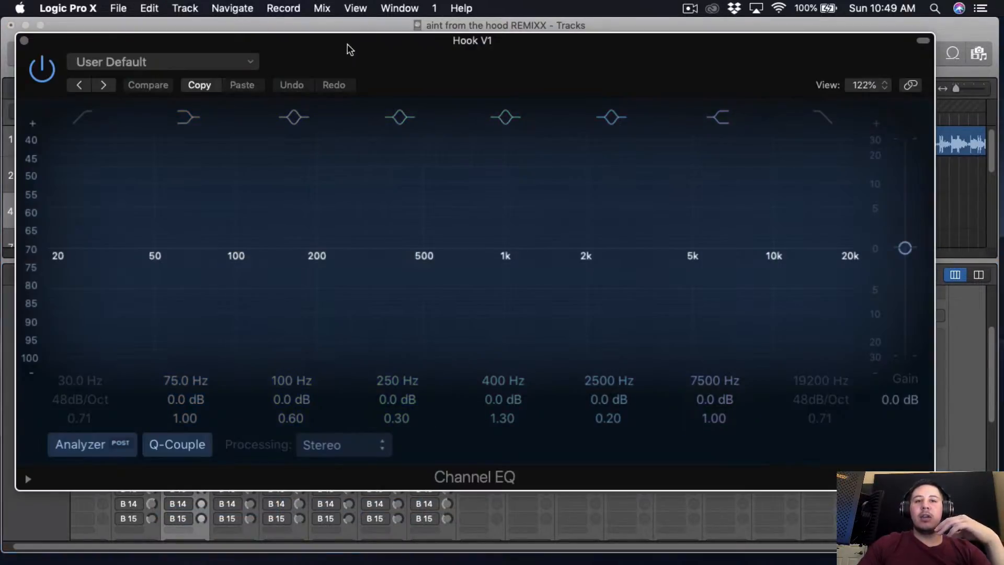
left_click_drag(347, 43, 436, 92)
left_click(424, 80)
left_click(428, 74)
- Enable the Channel EQ's low cut at 18 dB/Oct and set its frequency to 130 Hz during playback
left_click(133, 155)
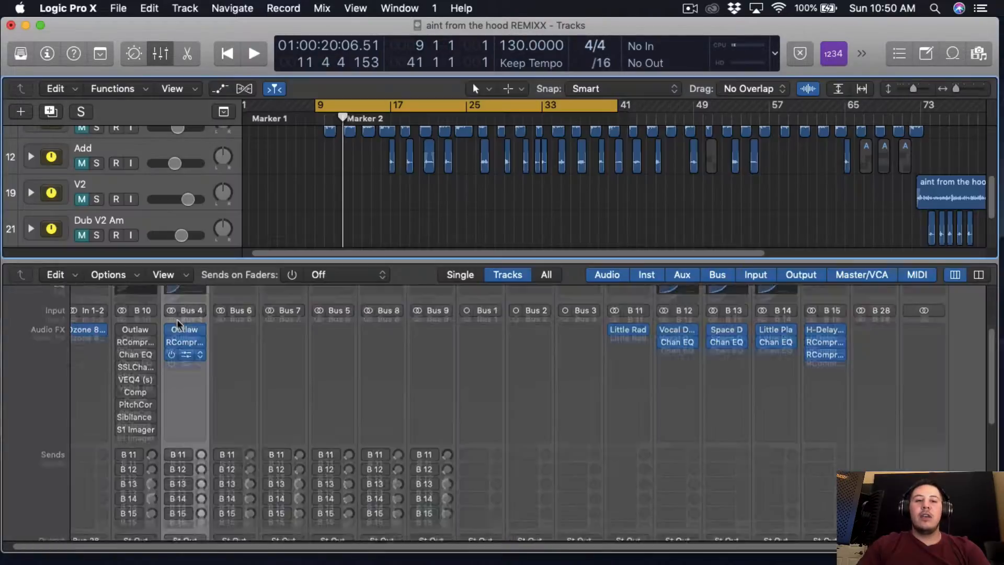
scroll(183, 366, "up", 3)
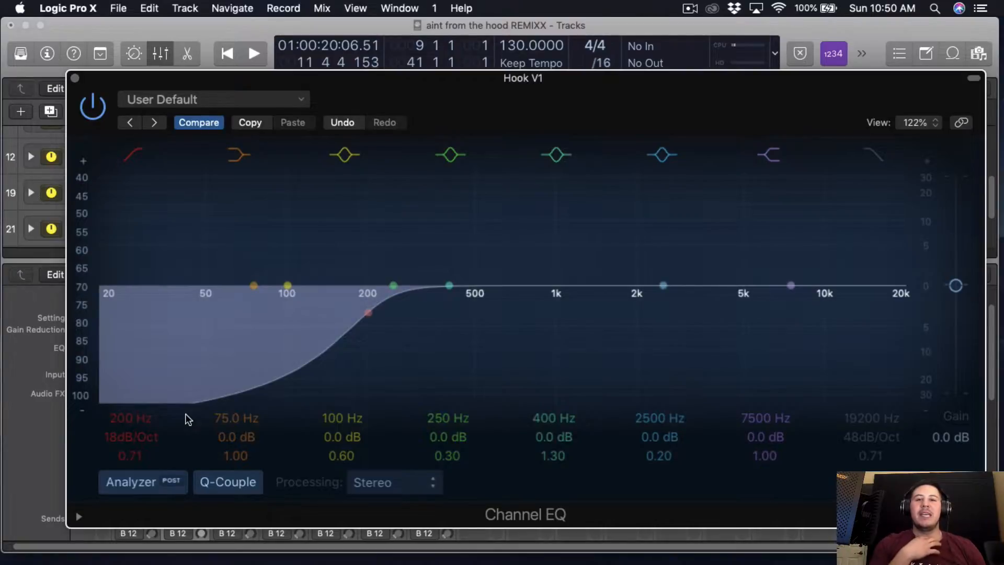
key("space")
left_click_drag(368, 312, 318, 312)
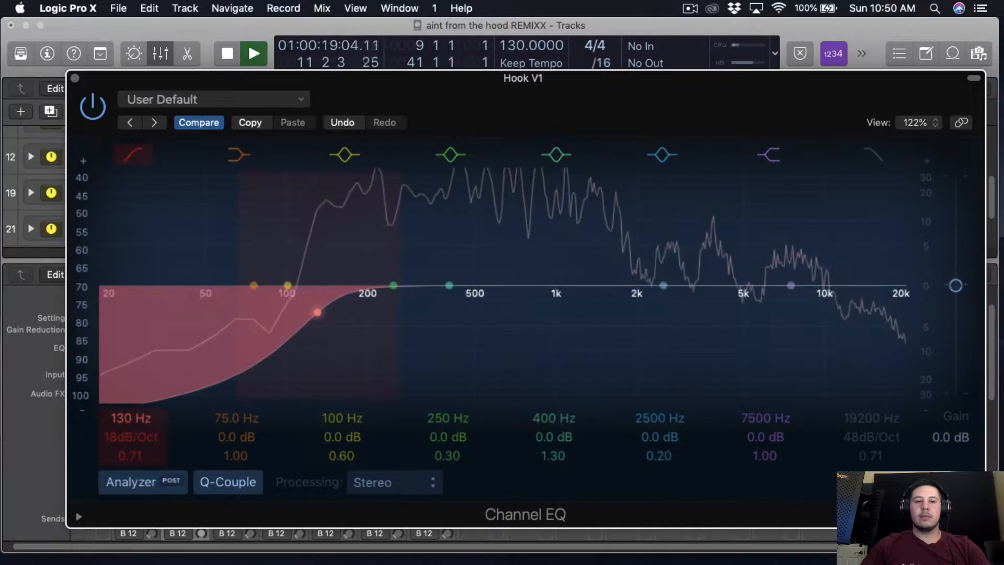
- Cut 2.0 dB at 400 Hz and 1.5 dB at 220 Hz with a Q of 0.79 in the Channel EQ
left_click_drag(449, 285, 446, 192)
left_click_drag(558, 418, 558, 463)
left_click(448, 437)
left_click_drag(448, 437, 448, 399)
mouse_move(461, 455)
left_mouse_down()
mouse_move(463, 420)
mouse_move(448, 449)
left_mouse_up()
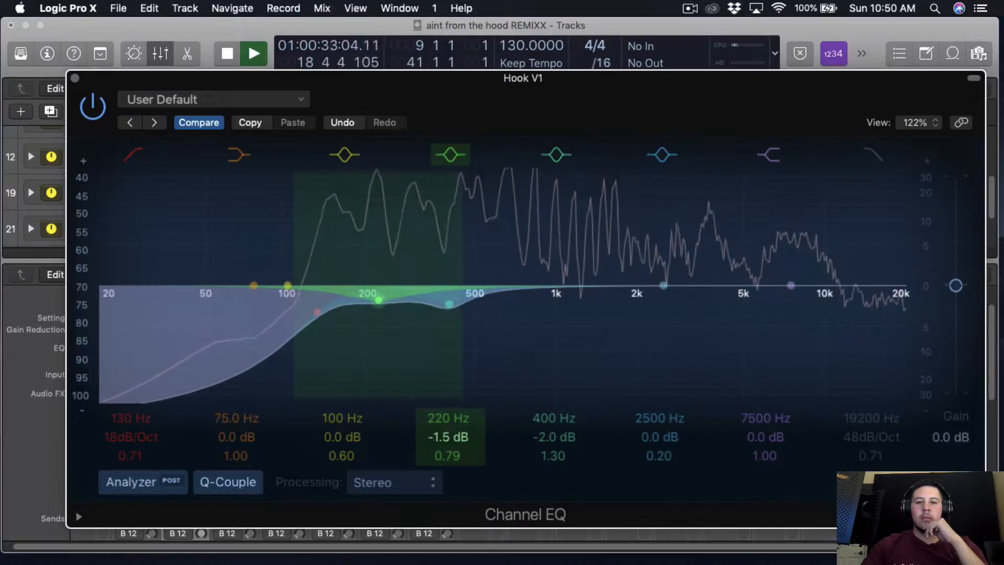
- Boost the Channel EQ's high shelf by 1.0 dB at 3750 Hz, stop playback, and close the EQ after reviewing its curve
mouse_move(764, 439)
left_mouse_down()
mouse_move(769, 421)
mouse_move(765, 453)
left_mouse_up()
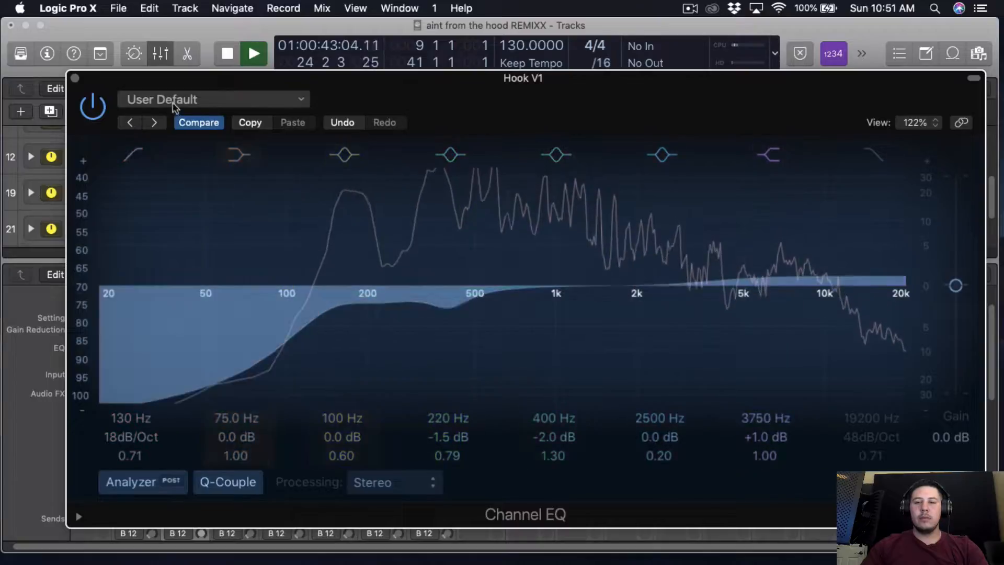
left_click(75, 78)
key("space")
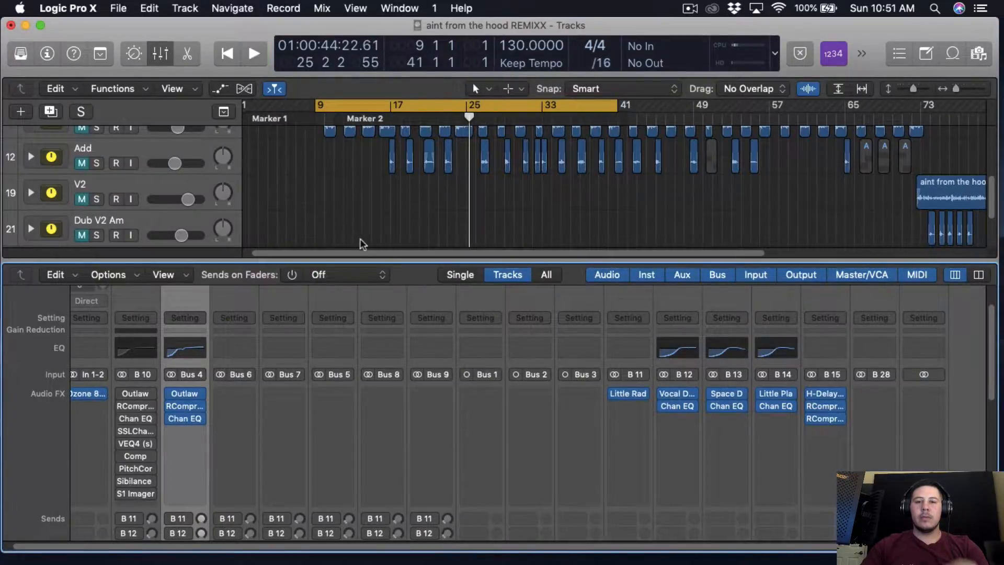
left_click(198, 349)
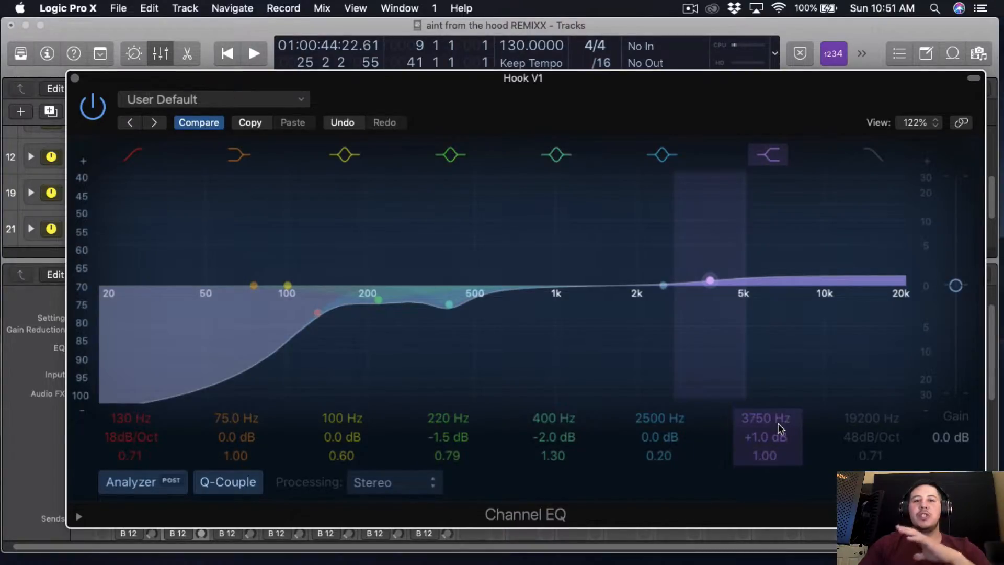
left_click(75, 78)
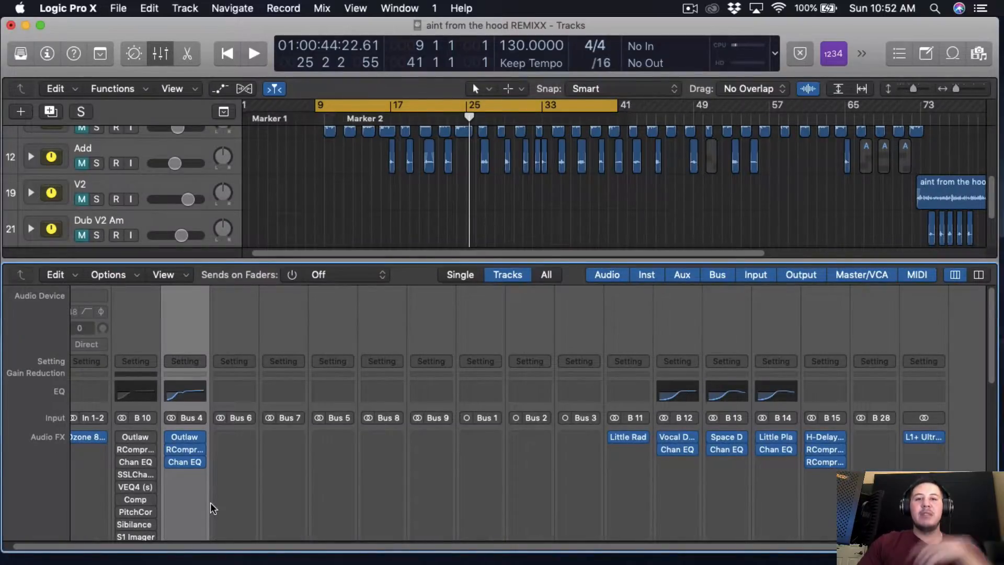
- Insert the Waves SSLChannel (s) below Channel EQ on Hook V1 and move its window clear of the channel strip
left_click(194, 475)
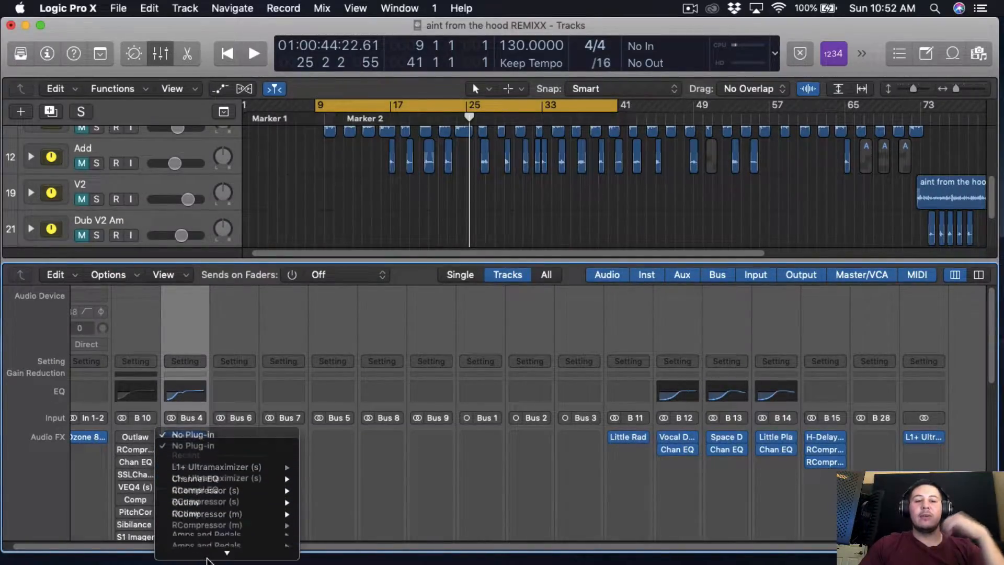
mouse_move(225, 551)
mouse_move(407, 537)
mouse_move(521, 517)
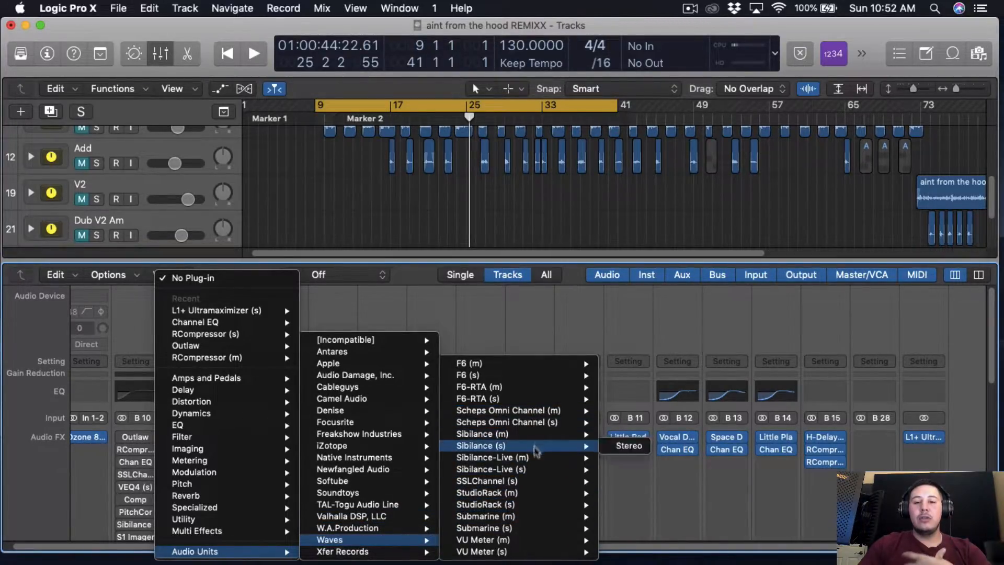
mouse_move(553, 481)
left_click(606, 480)
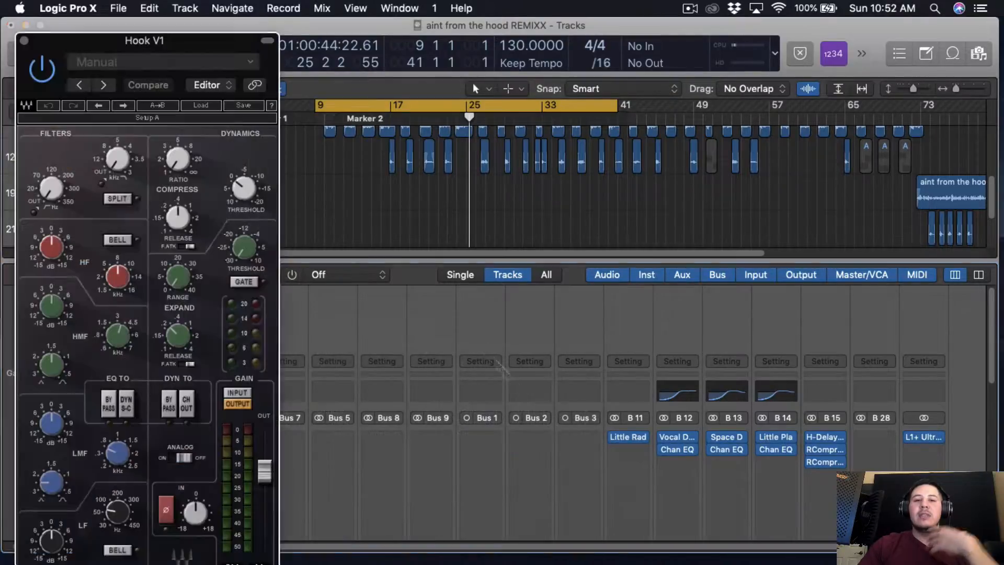
left_click_drag(209, 40, 400, 12)
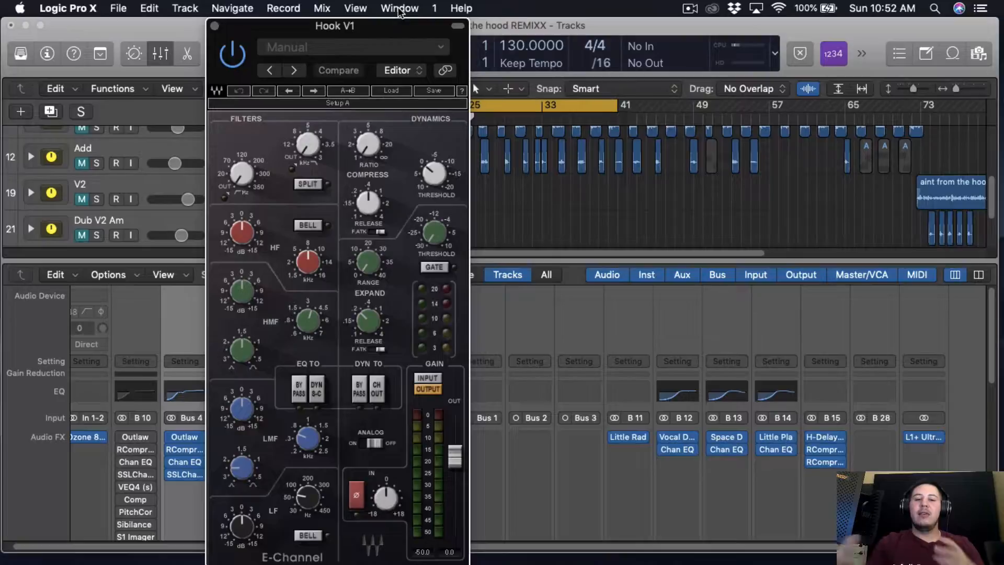
left_click_drag(407, 25, 483, 5)
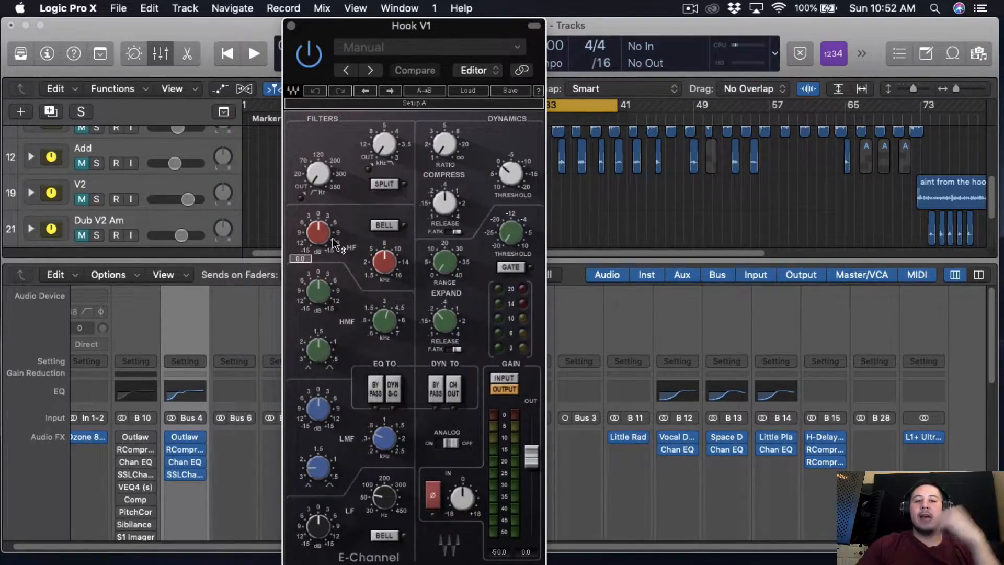
- Set SSLChannel's HF frequency to its 16 kHz maximum and settle the HF gain at about 5.4 dB during playback
left_click_drag(394, 276, 397, 271)
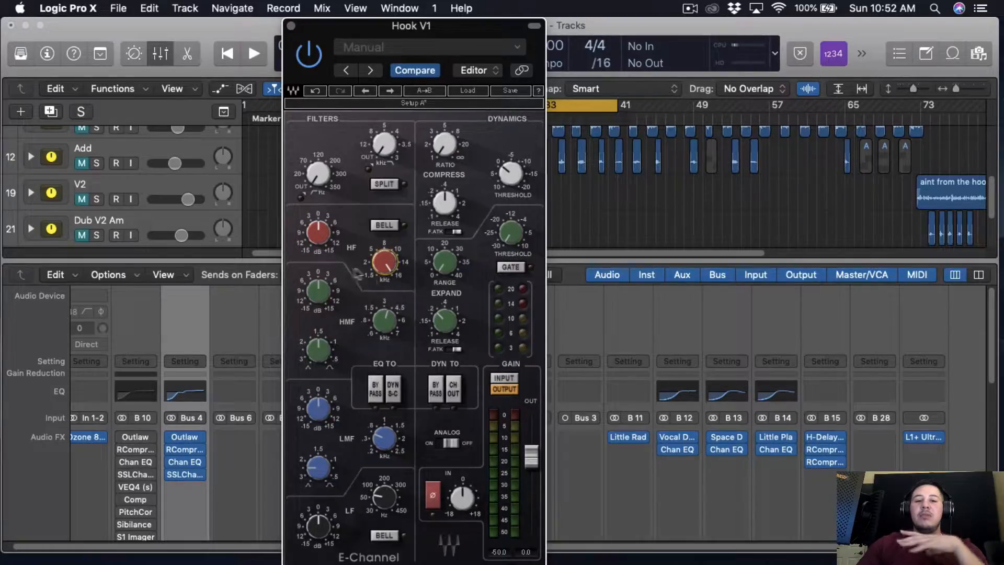
left_click(325, 242)
key("space")
scroll(325, 242, "up", 10)
scroll(324, 242, "down", 3)
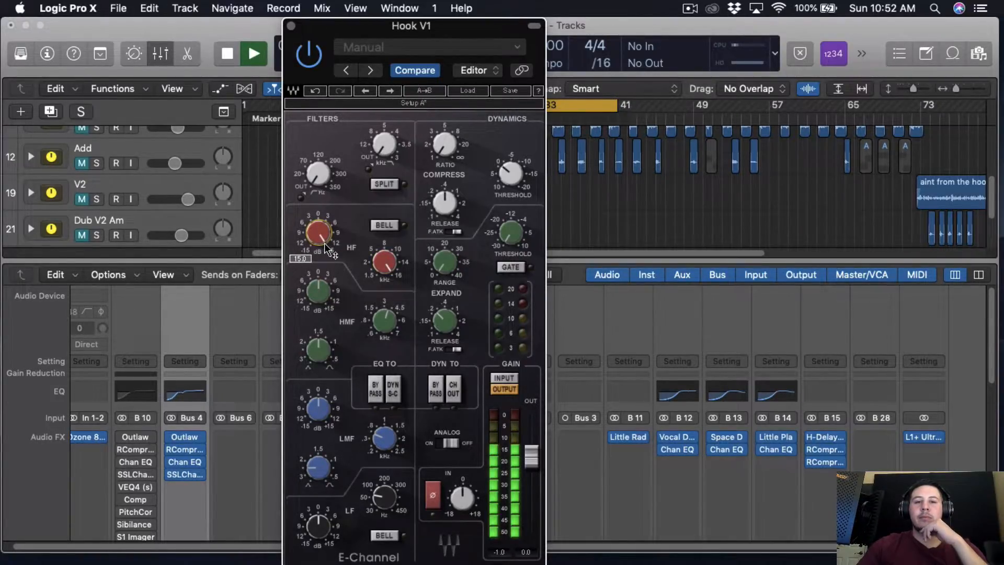
scroll(324, 243, "down", 3)
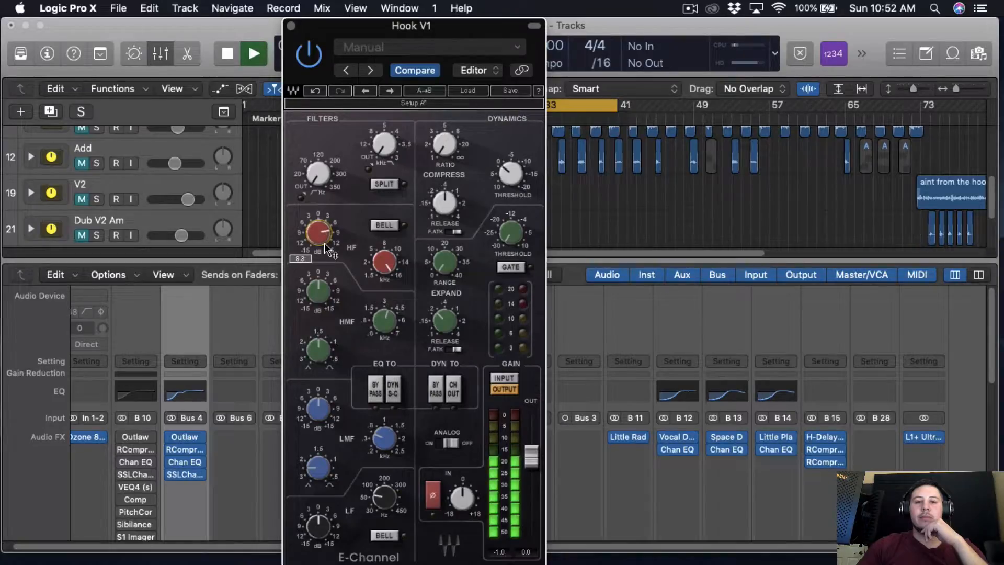
scroll(324, 243, "down", 1)
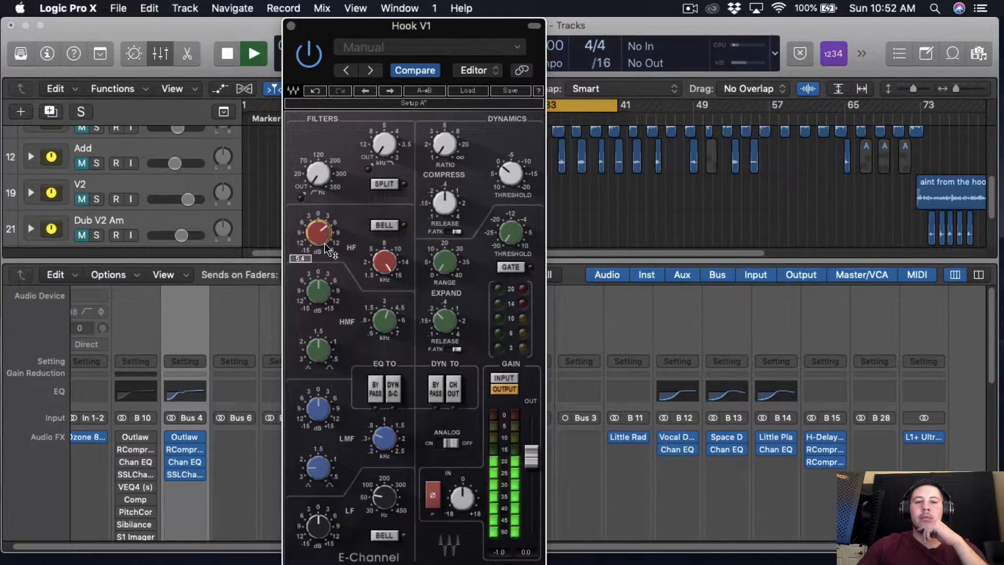
- Compare the hook with SSLChannel bypassed and active, fine-tune the HF gain, and stop playback
left_click(300, 55)
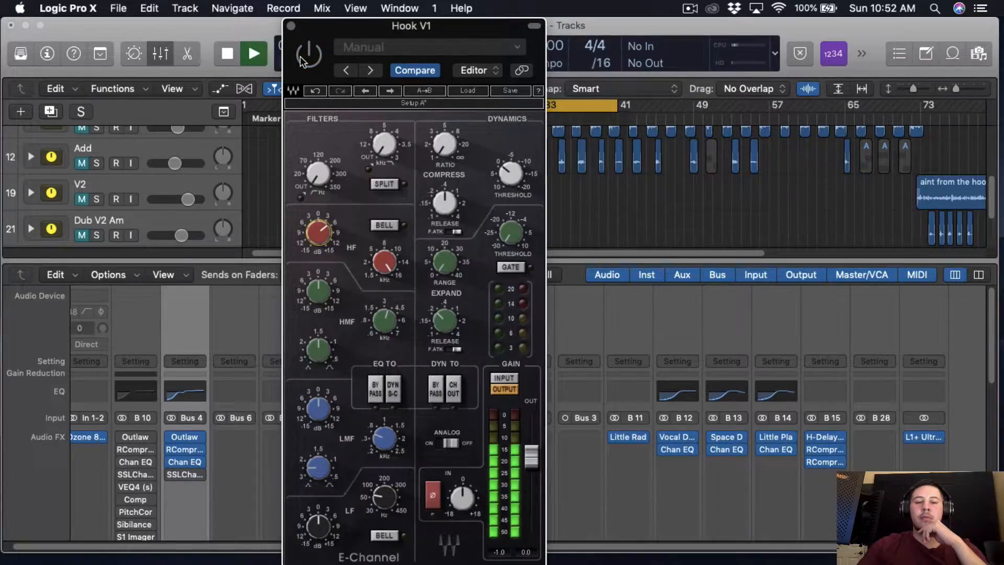
left_click(300, 55)
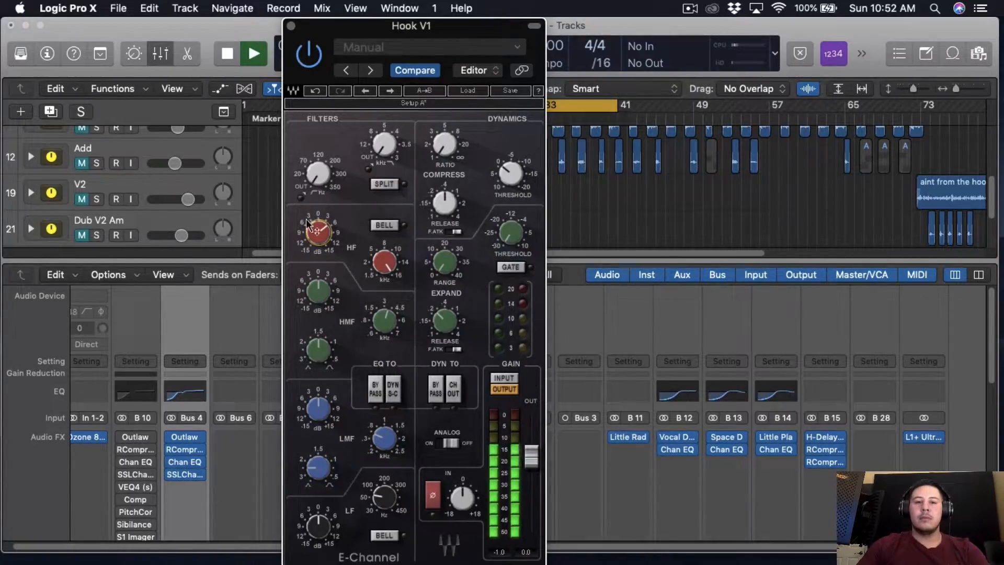
scroll(317, 235, "down", 2)
key("space")
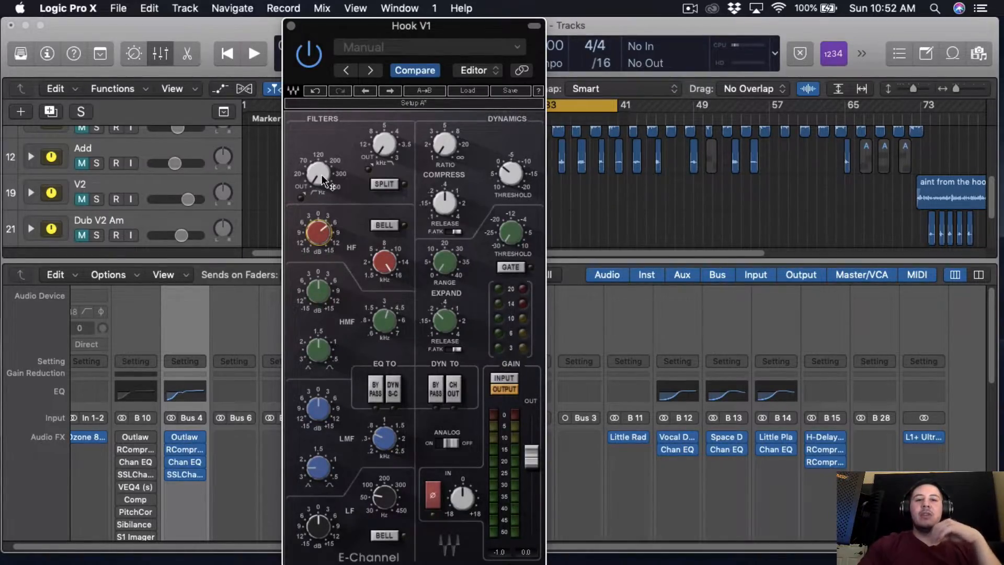
- Engage SSLChannel's high-pass filter, set the compressor ratio to about 2.1 with shorter release and fast attack, and flip the Analog switch
scroll(321, 174, "up", 1)
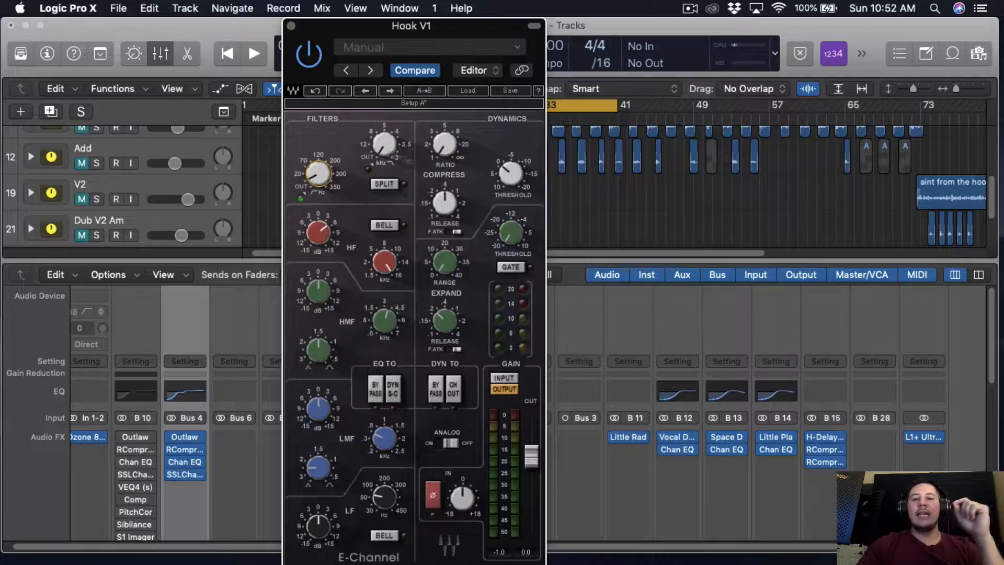
scroll(454, 147, "down", 2)
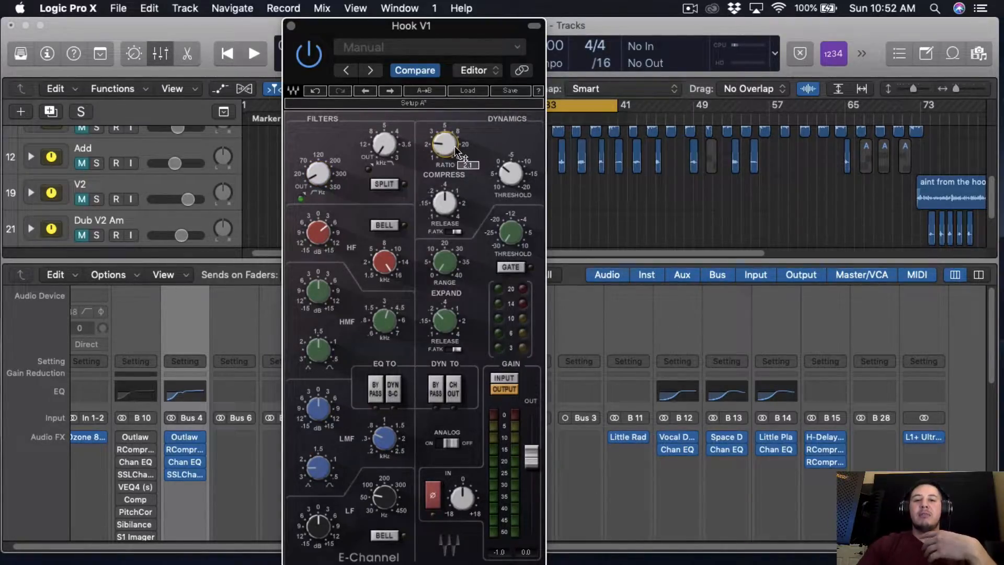
scroll(445, 206, "down", 1)
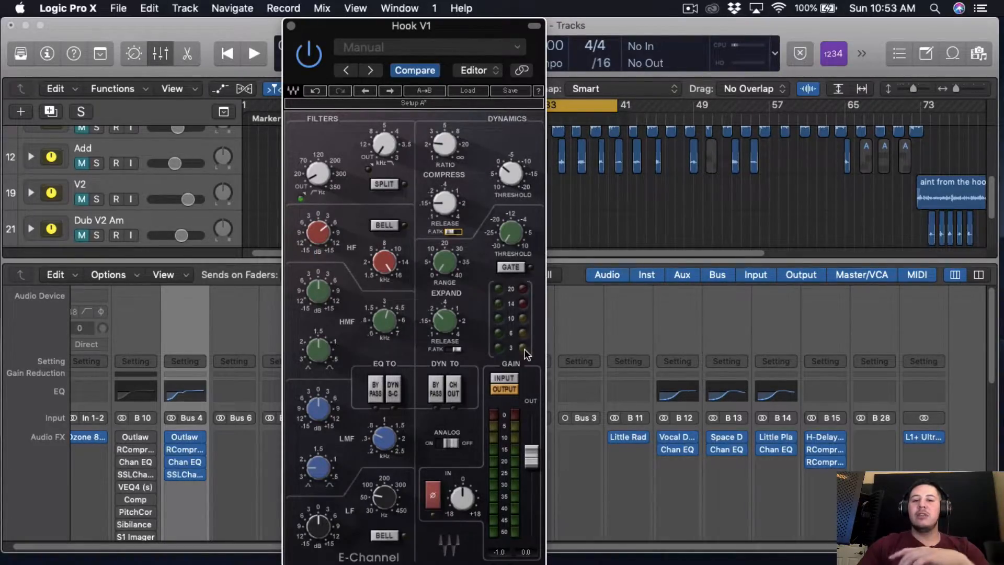
left_click(453, 443)
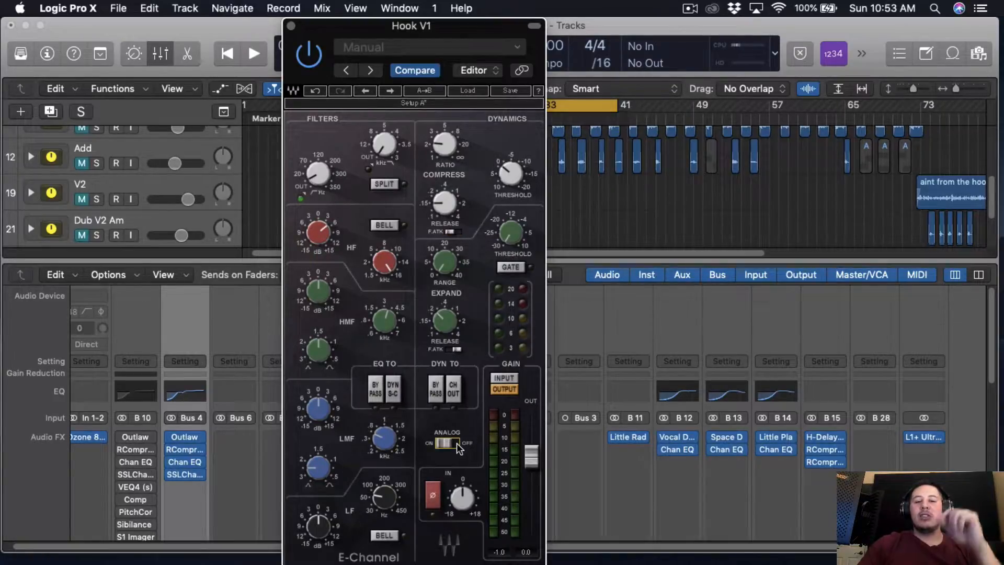
- During playback, sweep SSLChannel's high-pass filter, settle it at 137 Hz, and set the compressor threshold to -6.0
key("space")
mouse_move(319, 180)
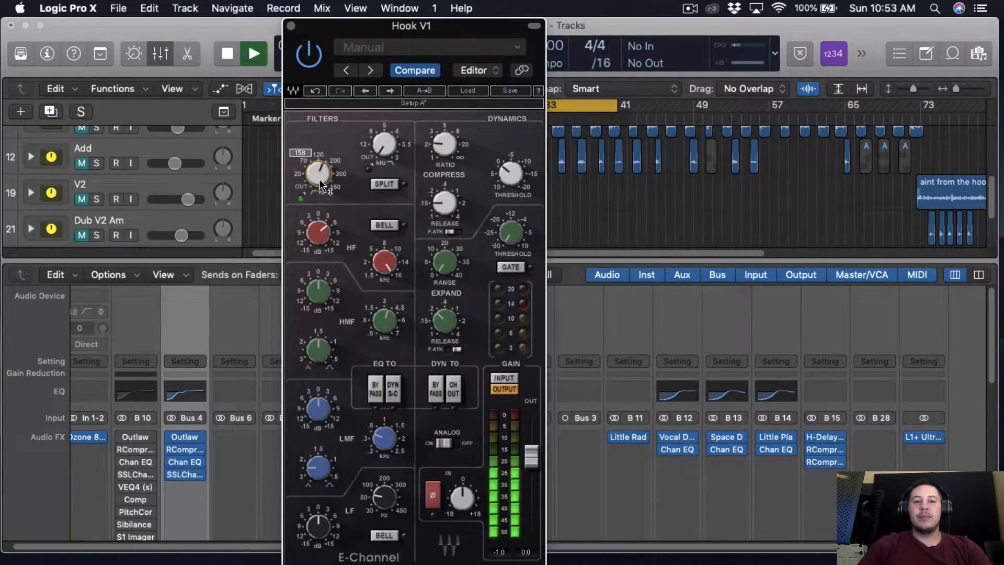
scroll(320, 183, "down", 5)
scroll(321, 184, "down", 2)
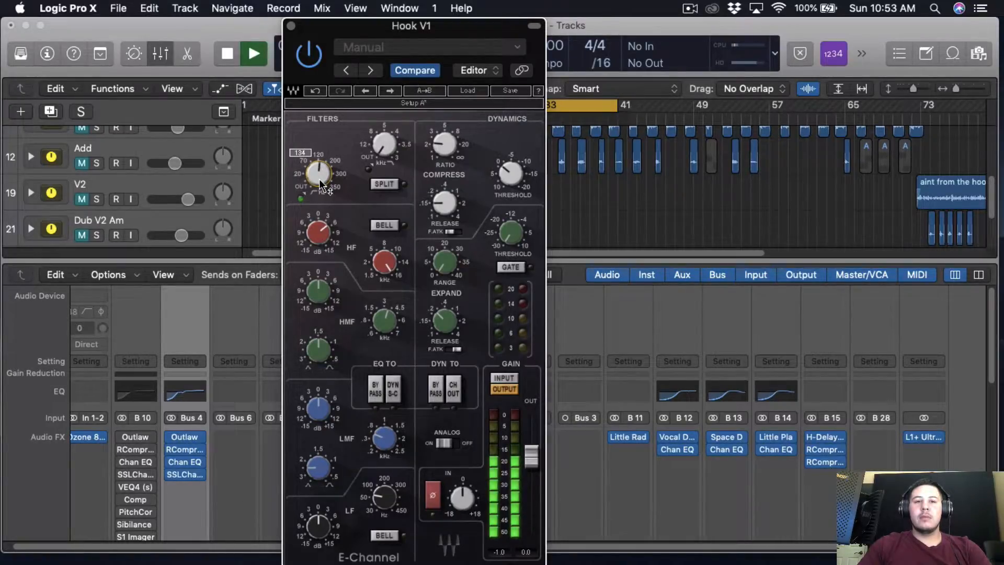
scroll(321, 184, "up", 3)
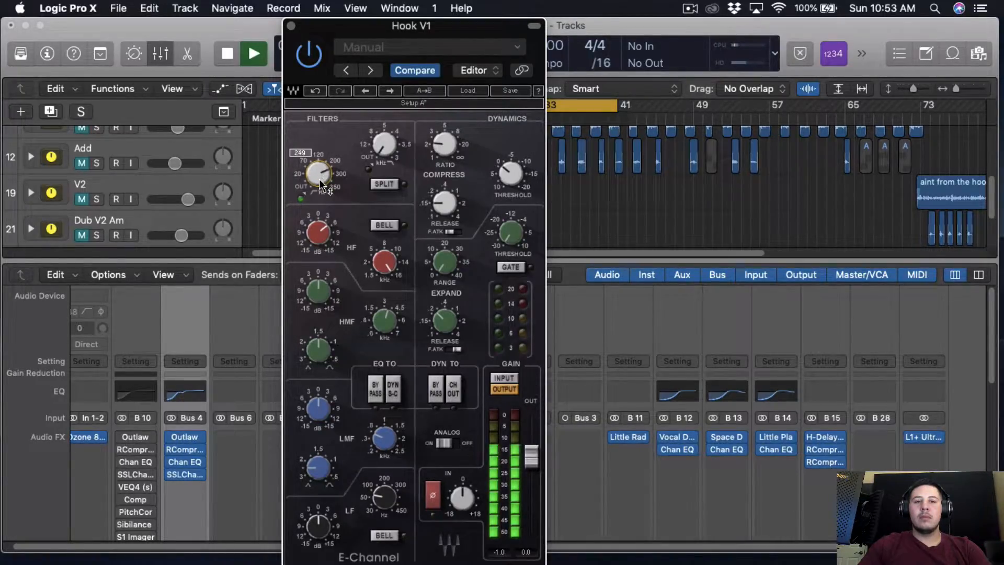
scroll(321, 184, "down", 1)
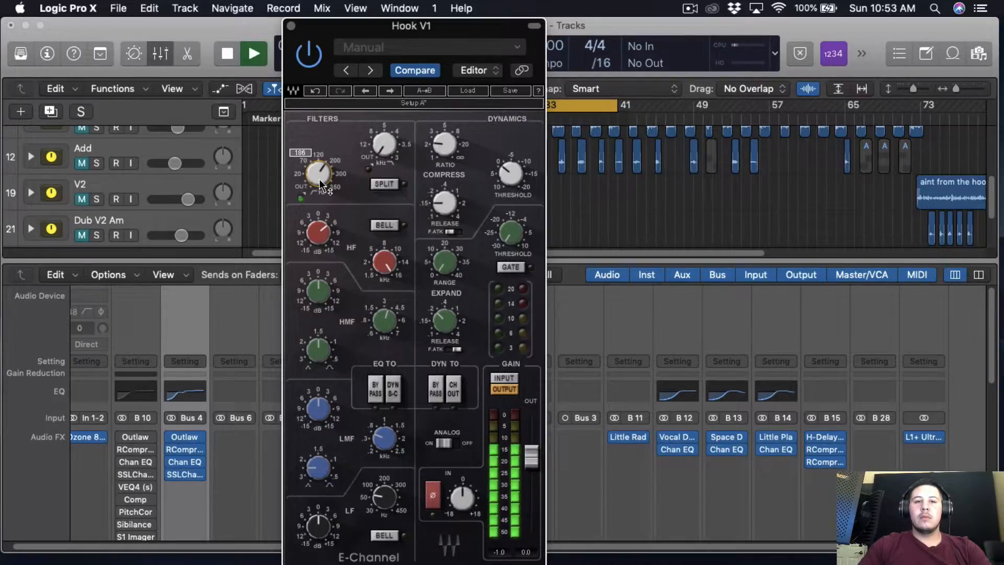
scroll(321, 184, "down", 1)
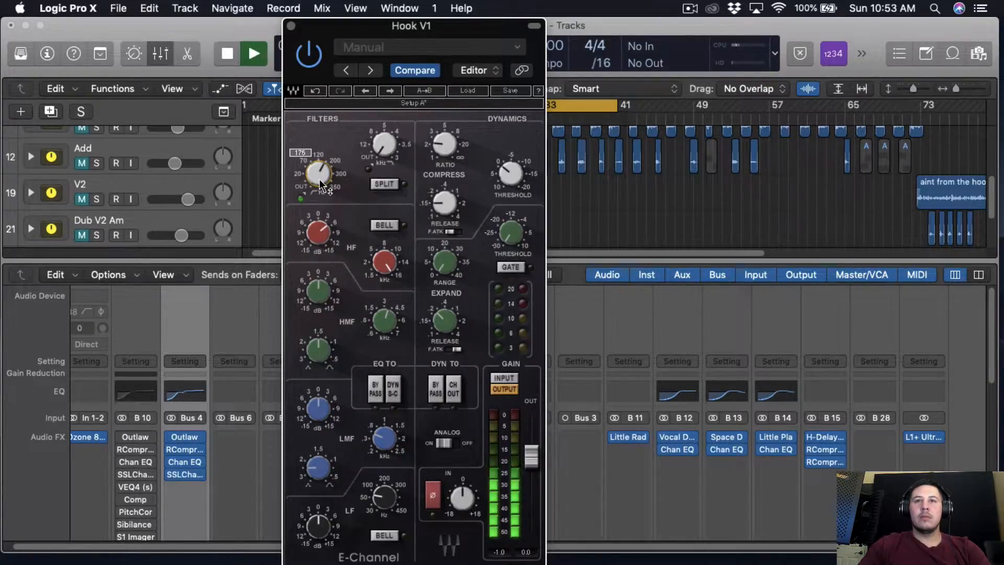
scroll(321, 184, "down", 1)
left_click_drag(322, 172, 324, 182)
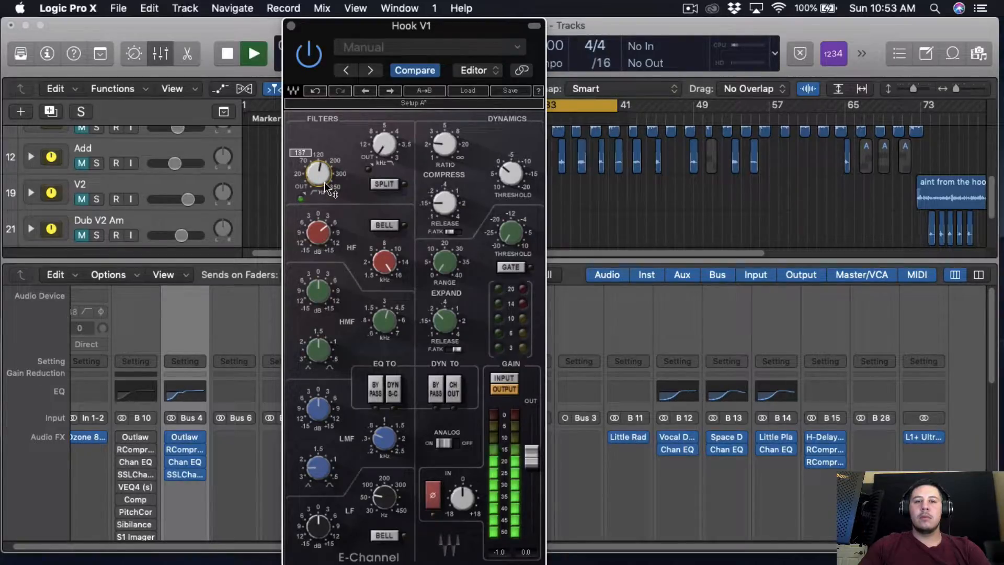
left_click_drag(503, 180, 505, 184)
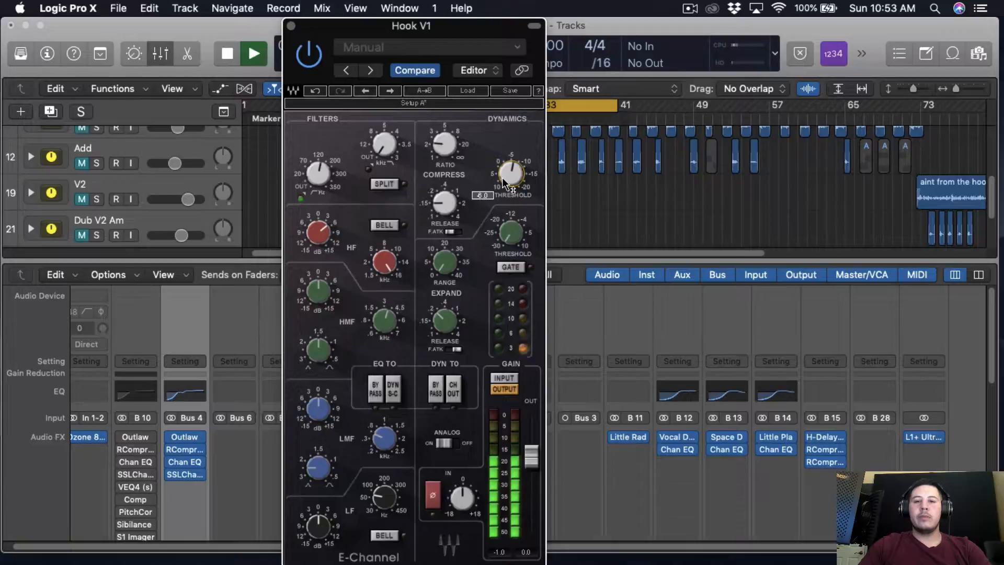
- Stop playback and close the SSLChannel plug-in window
key("space")
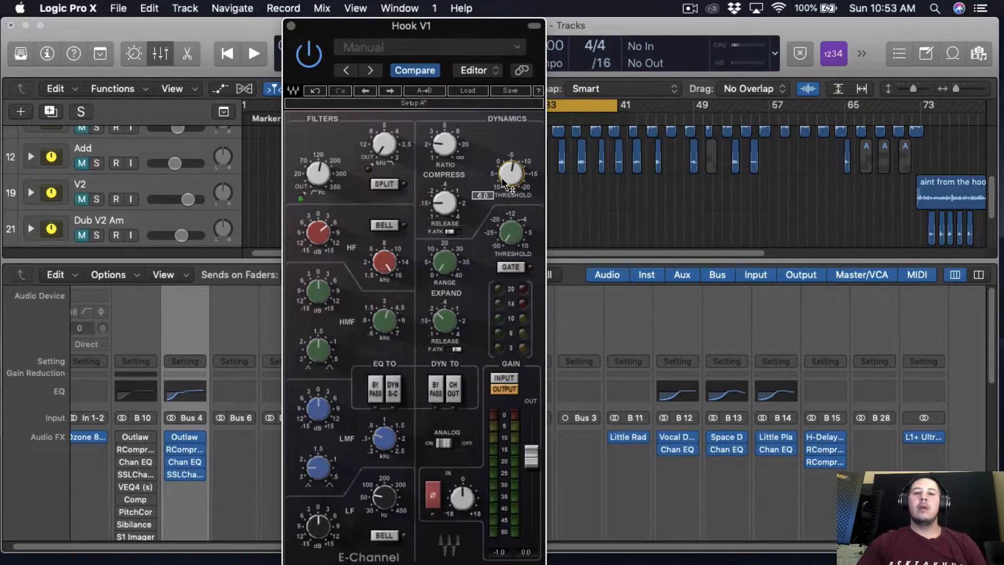
left_click(321, 175)
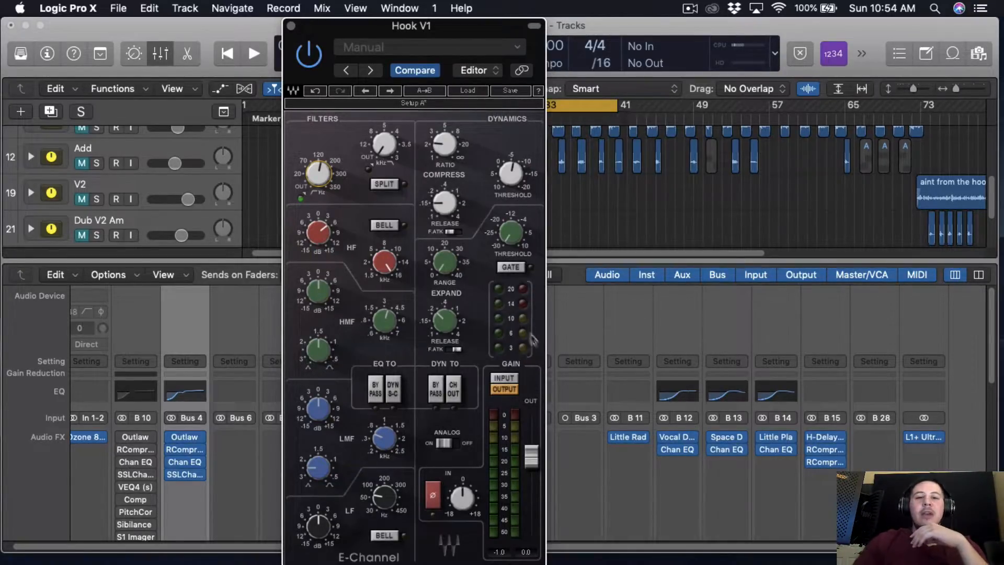
left_click(291, 26)
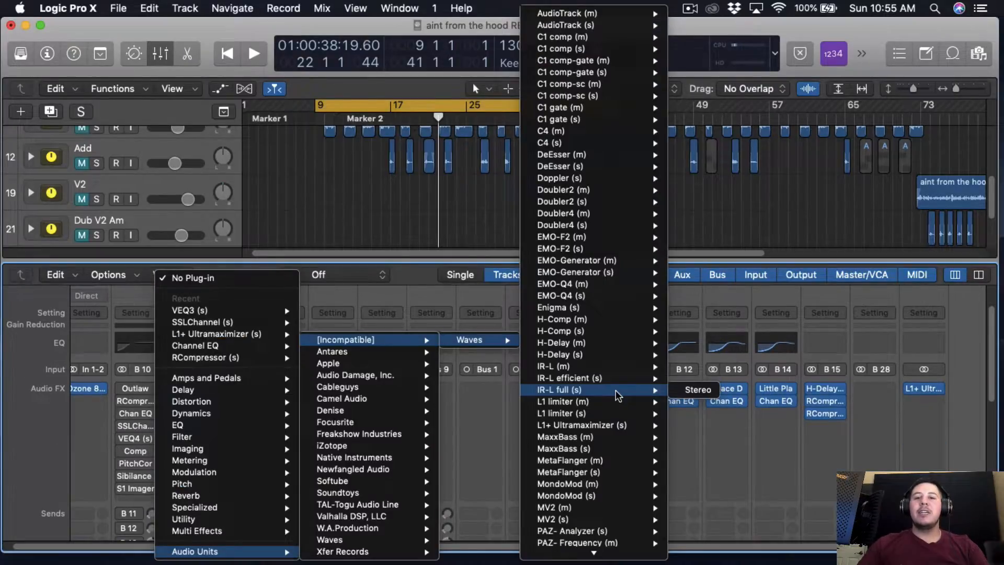
- Insert the stereo Waves VEQ3 (s) after SSLChannel on the Hook V1 channel and turn on its Analog mode
scroll(604, 445, "down", 5)
scroll(604, 448, "down", 10)
scroll(605, 449, "down", 5)
mouse_move(627, 504)
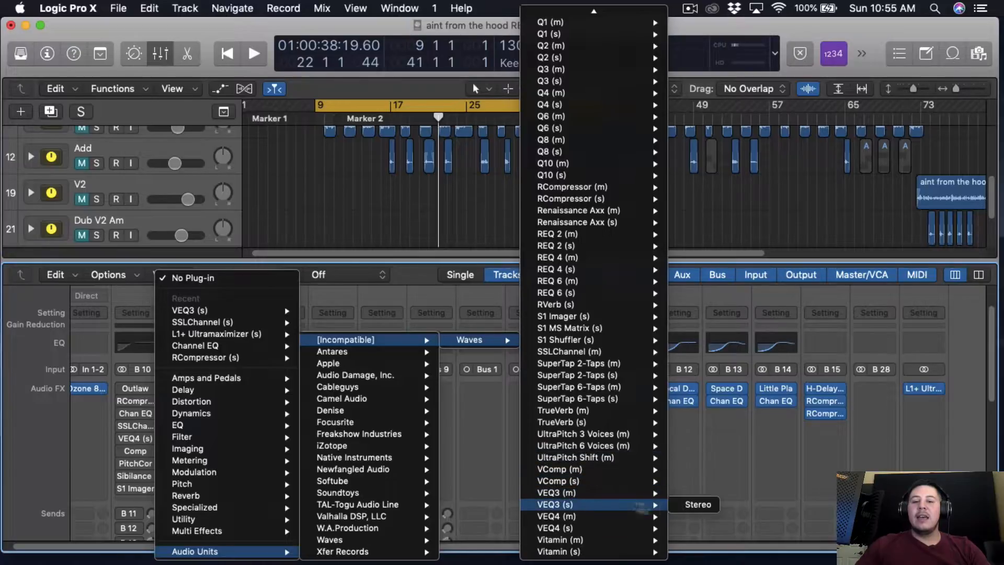
left_click(698, 504)
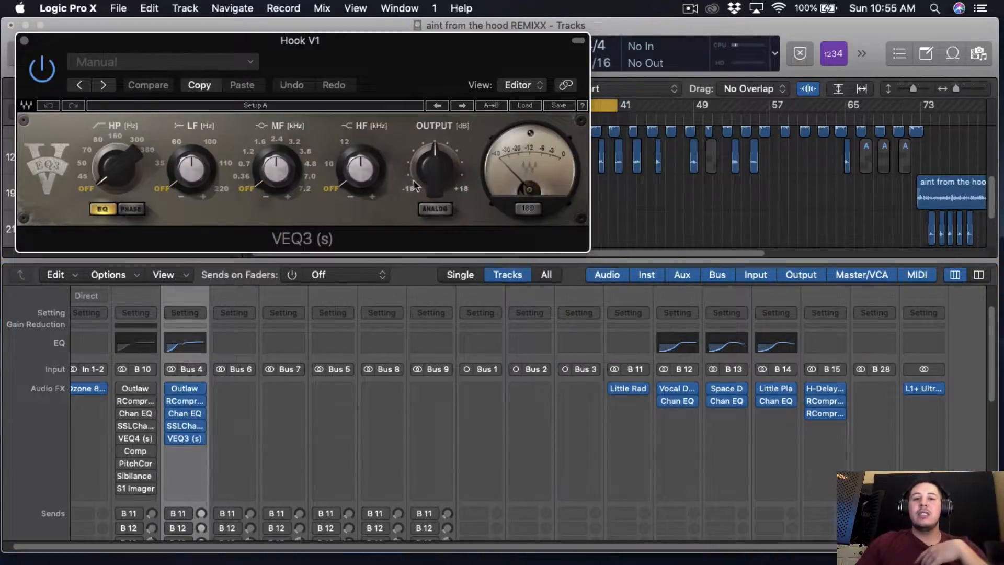
left_click(435, 208)
left_click_drag(433, 48, 507, 59)
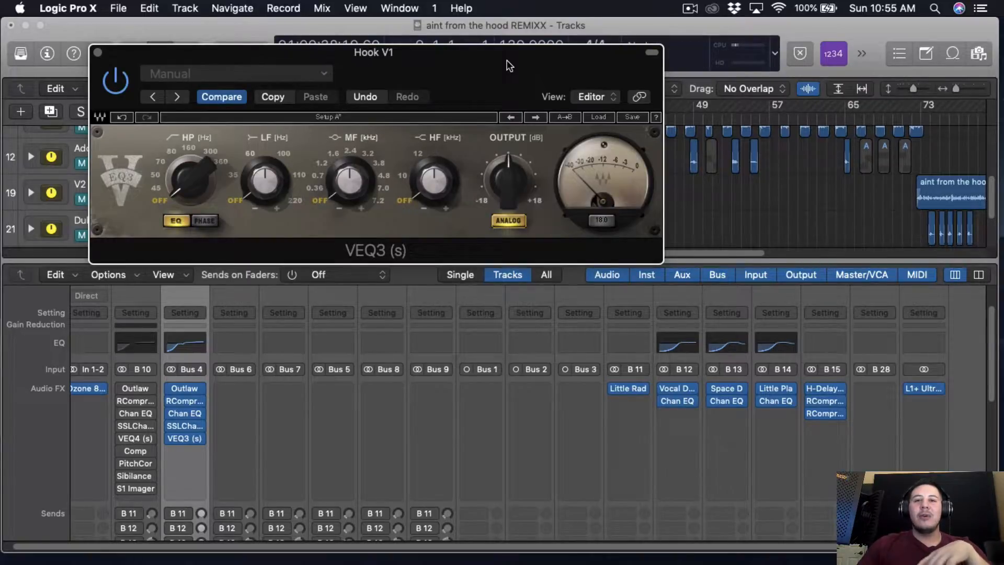
left_click_drag(511, 79, 550, 77)
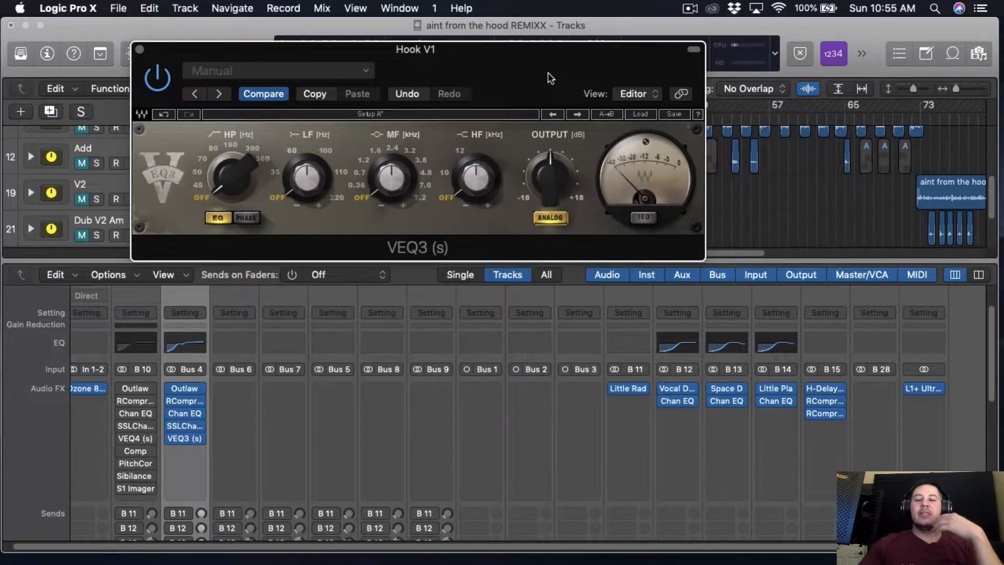
- Set VEQ3's high-pass filter to 80 Hz and its HF band to 12 kHz with a gain of about 1.1 dB
scroll(231, 177, "up", 4)
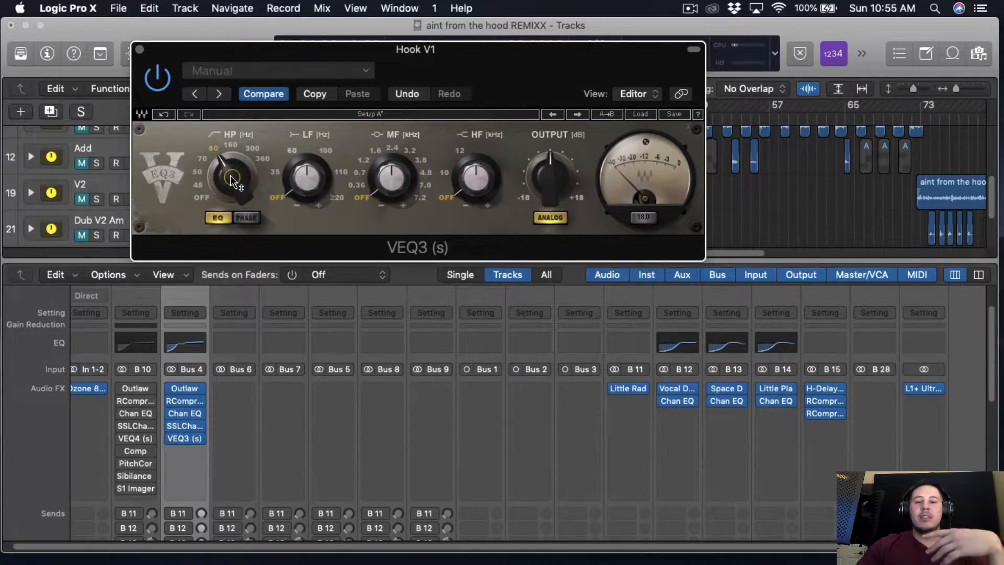
scroll(468, 201, "up", 2)
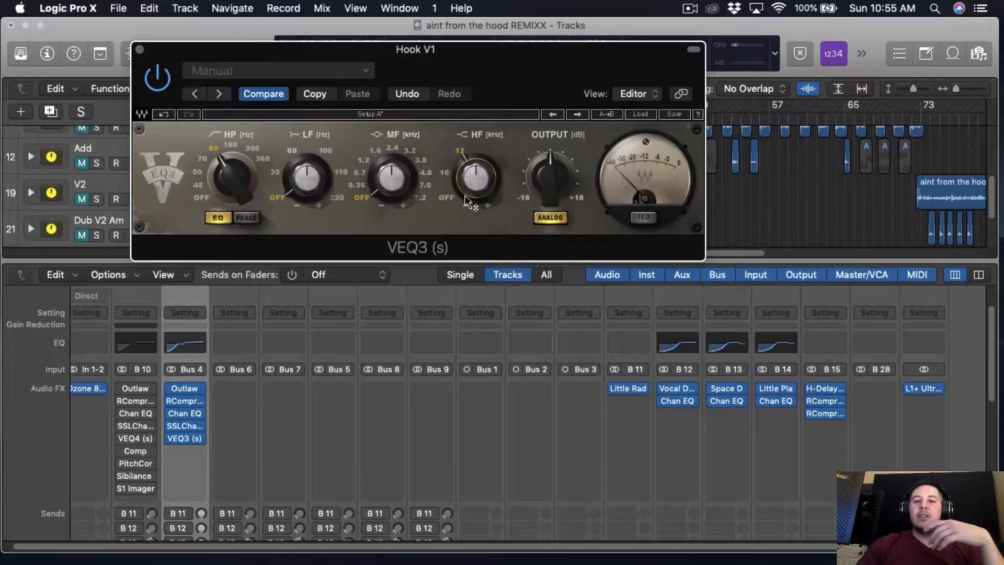
mouse_move(480, 185)
scroll(480, 183, "up", 10)
scroll(480, 183, "down", 9)
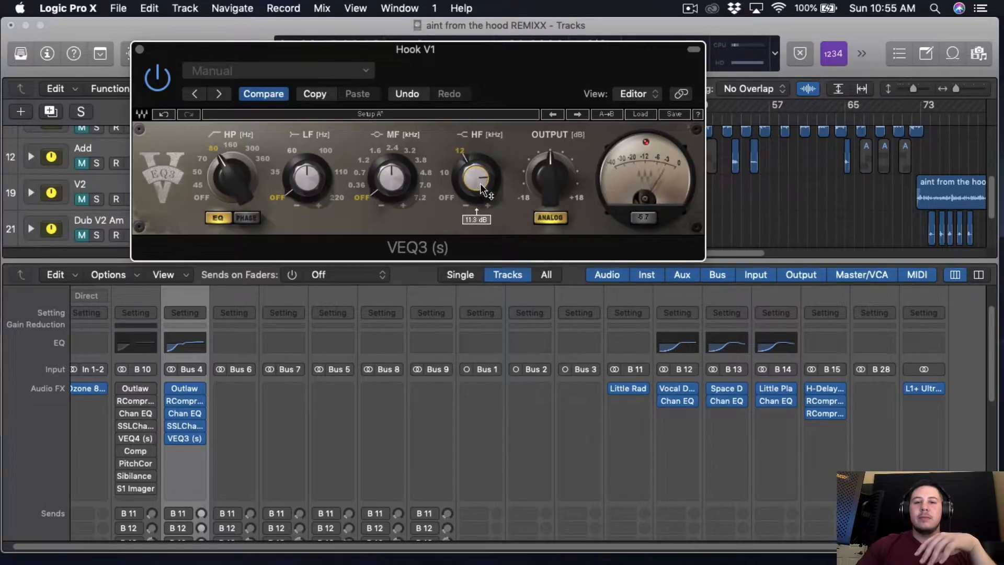
scroll(480, 183, "down", 1)
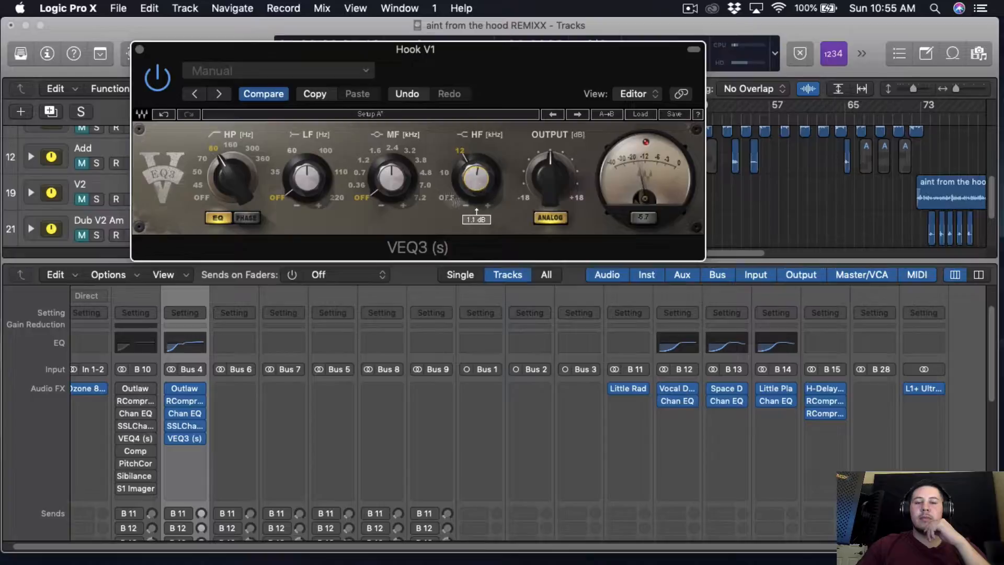
- Sweep VEQ3's MF band with a strong boost, settle it at 1.6 kHz with a slight boost, and close the plug-in
scroll(392, 184, "up", 4)
scroll(381, 194, "up", 5)
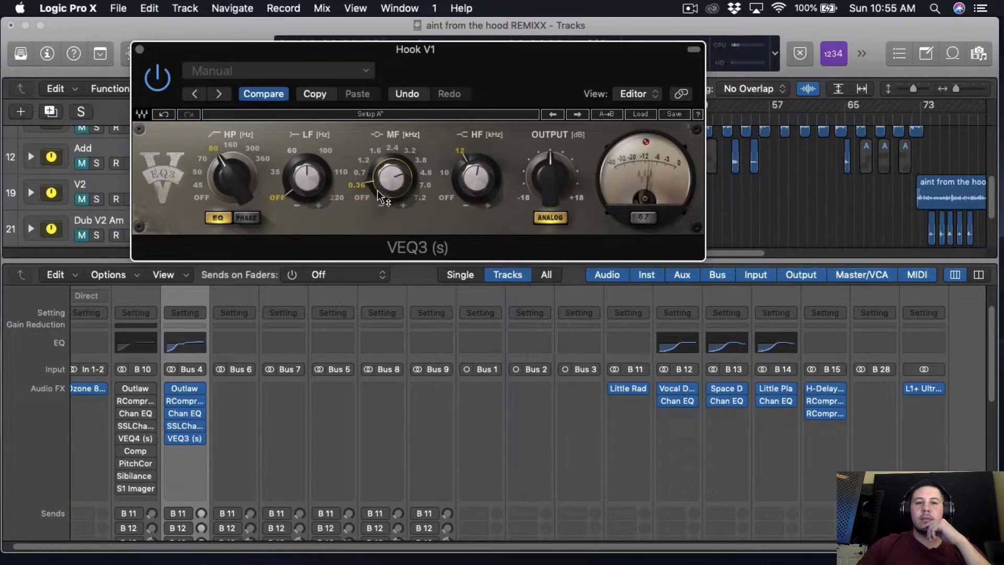
scroll(381, 196, "up", 2)
scroll(381, 196, "down", 1)
scroll(381, 191, "up", 3)
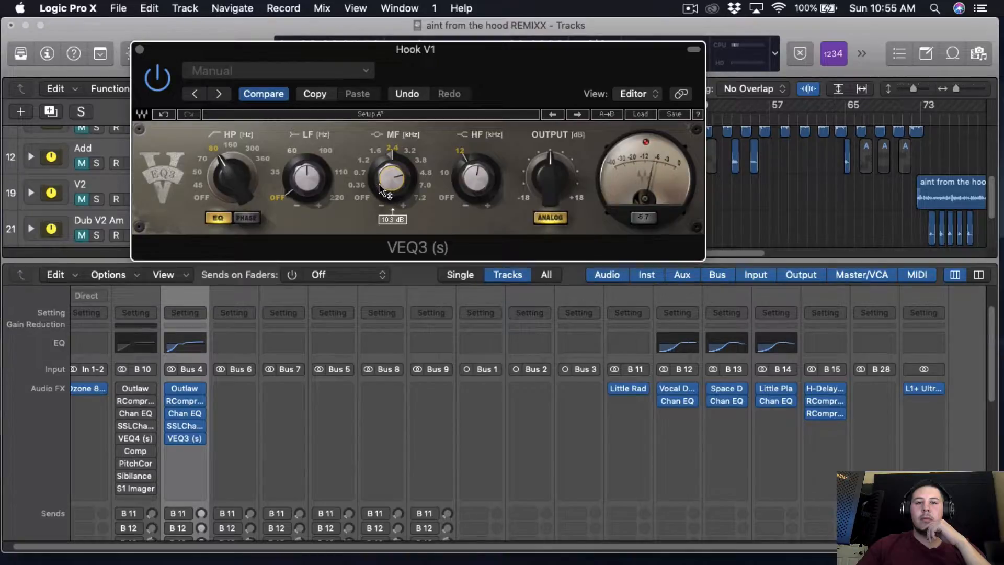
scroll(383, 189, "down", 1)
scroll(387, 186, "down", 4)
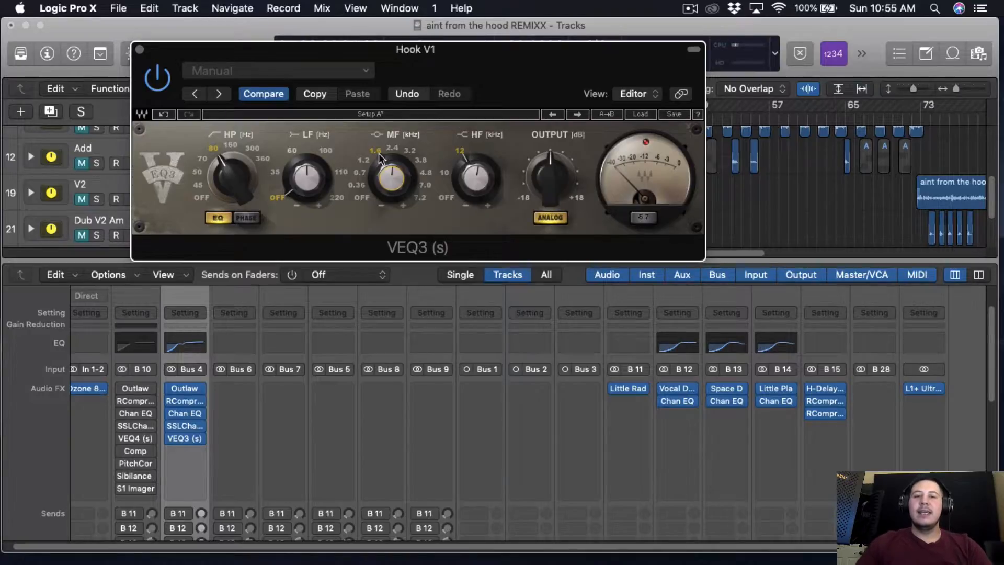
left_click(390, 171)
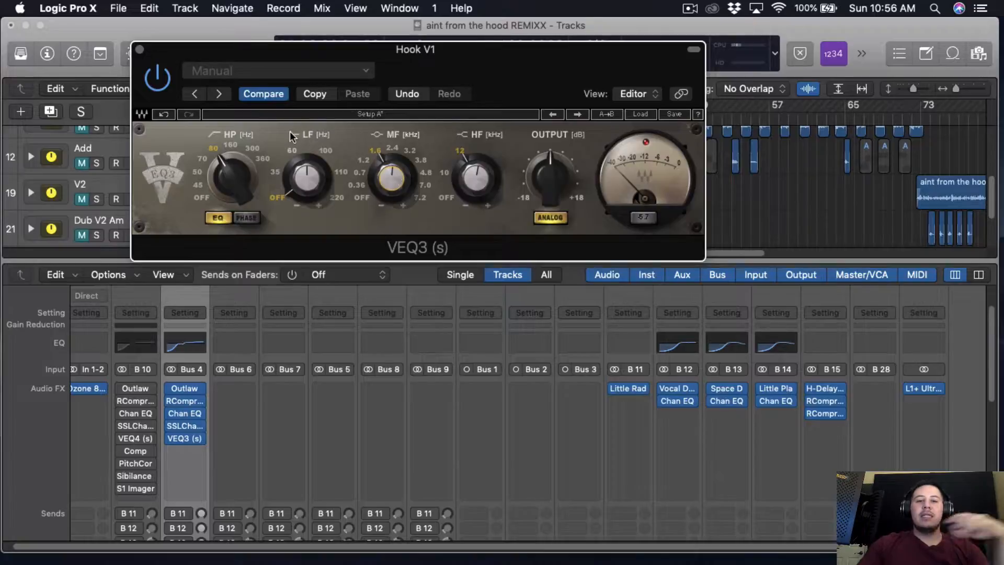
left_click_drag(494, 61, 578, 38)
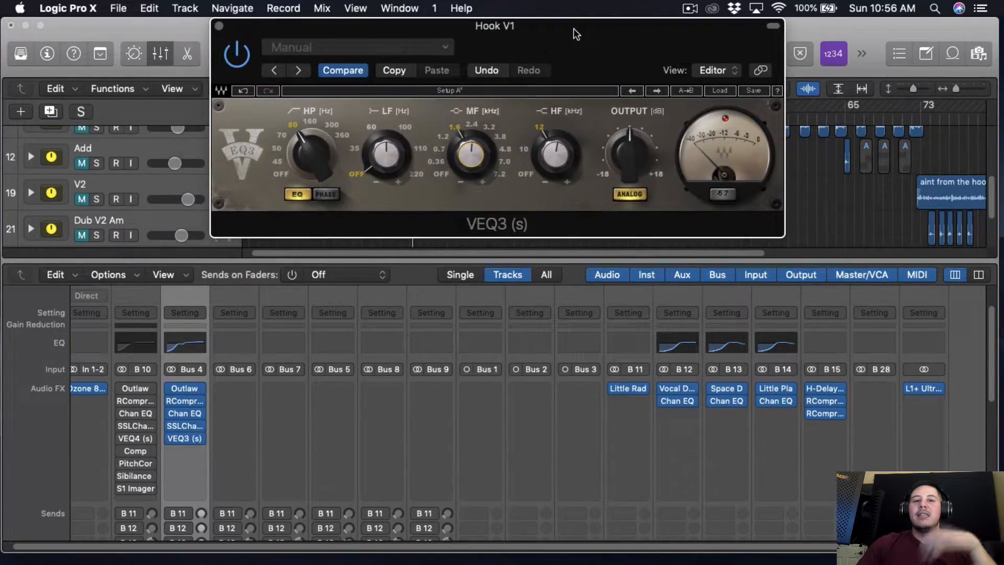
left_click(218, 27)
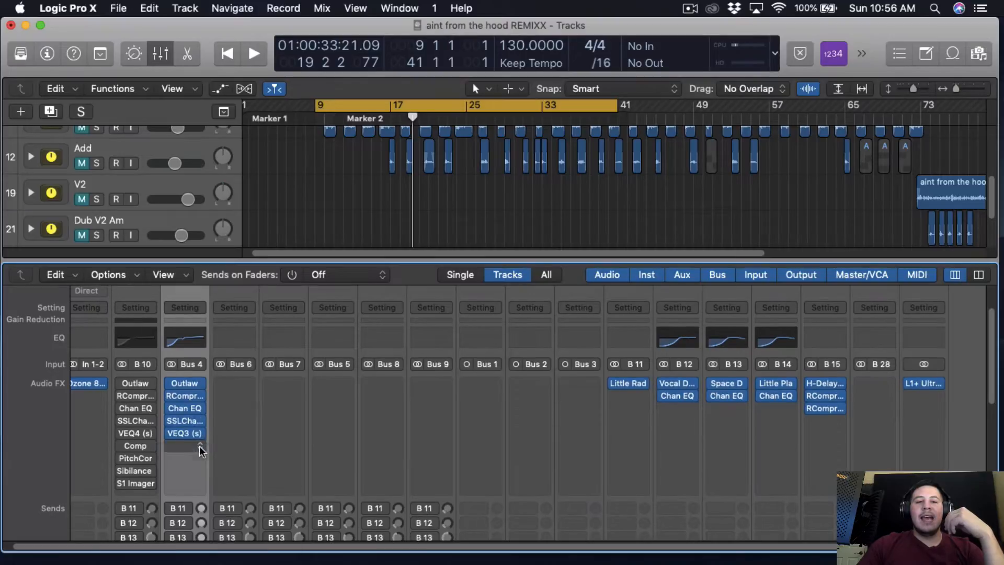
- Insert a stereo Compressor below VEQ3 on Hook V1, using the Vintage Opto model with Auto Gain off
left_click(200, 446)
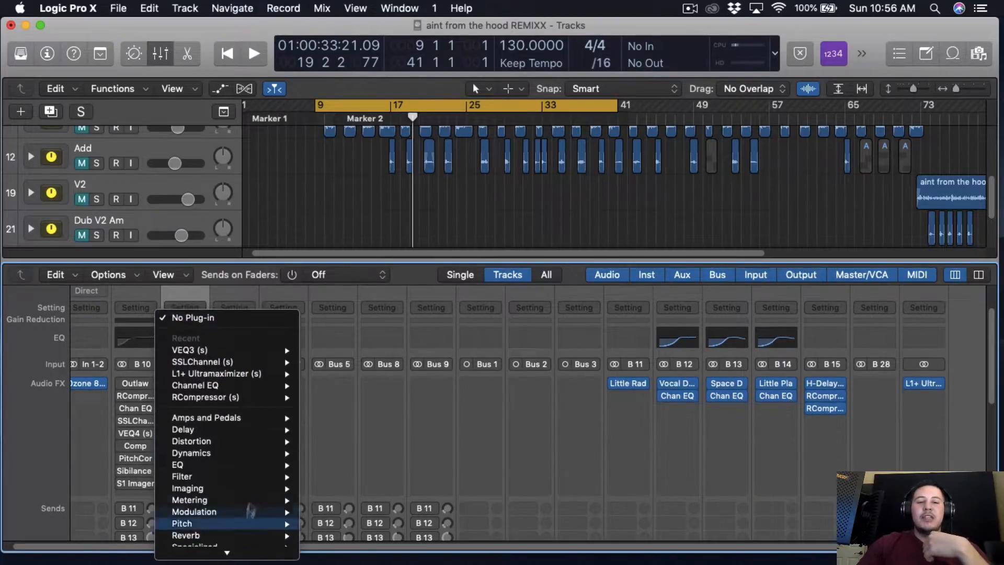
mouse_move(262, 458)
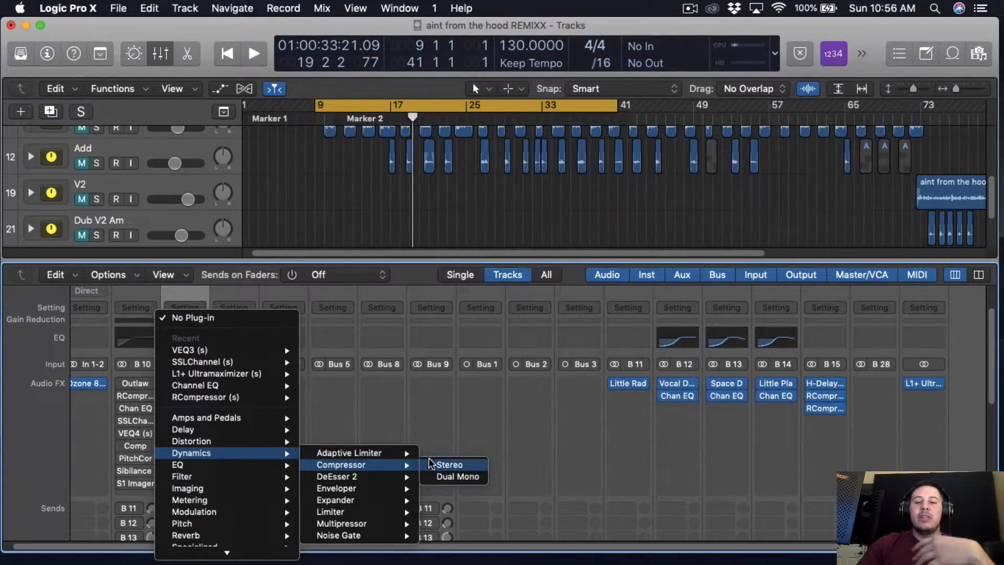
left_click(429, 463)
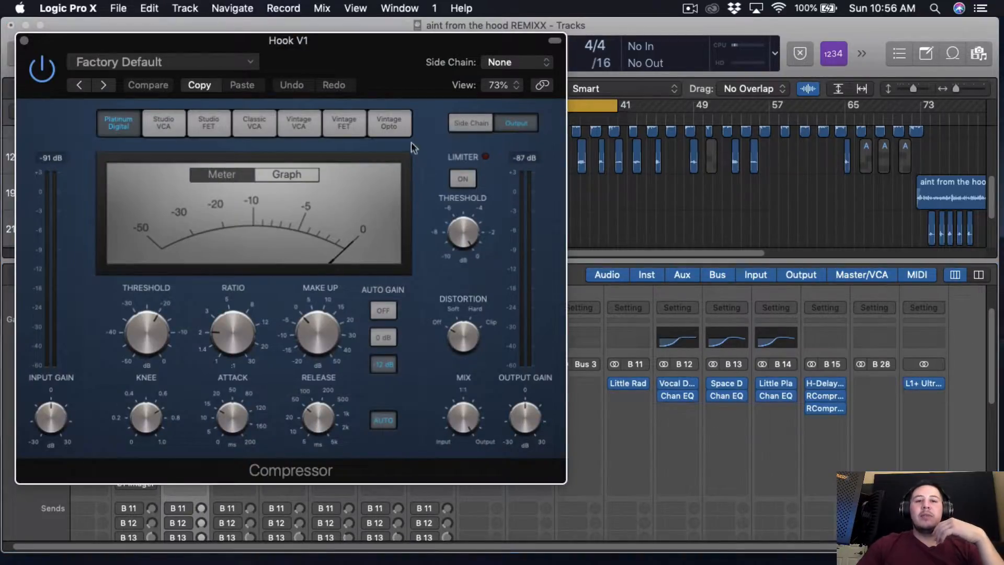
left_click(396, 130)
left_click_drag(397, 59, 516, 45)
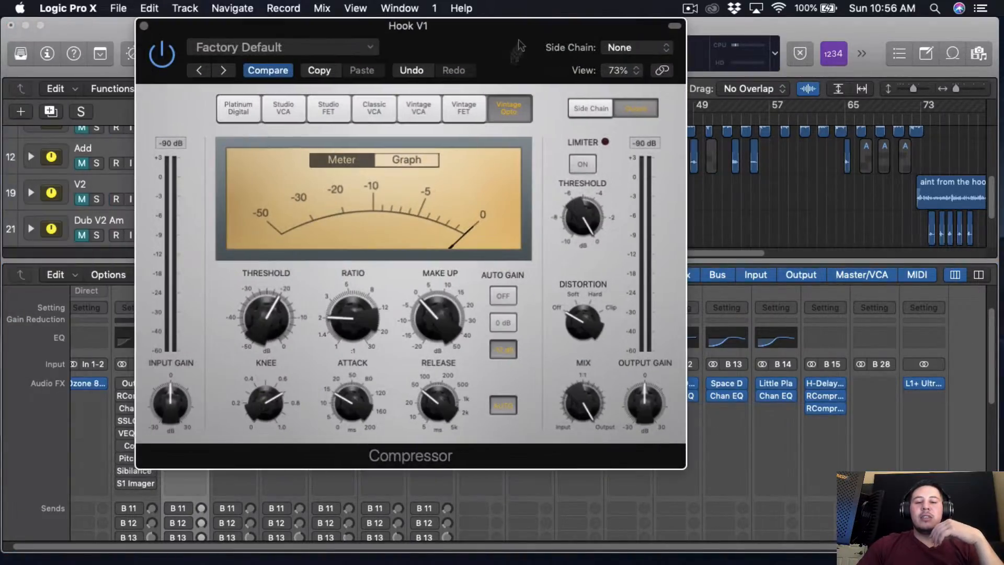
left_click(510, 297)
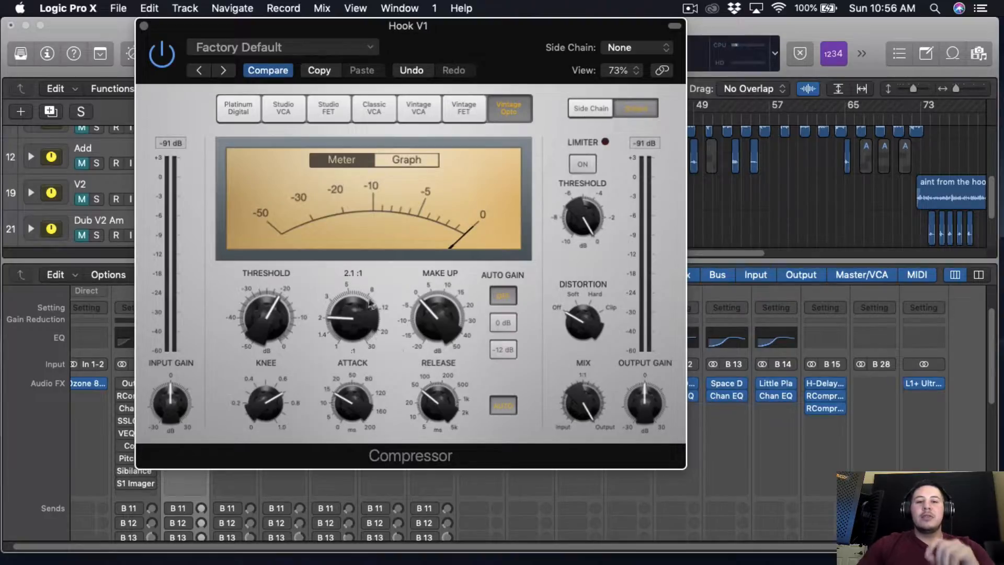
- During playback, lower the Compressor's threshold to just below -30 dB and set Distortion to Soft, keeping the Vintage Opto model
mouse_move(279, 302)
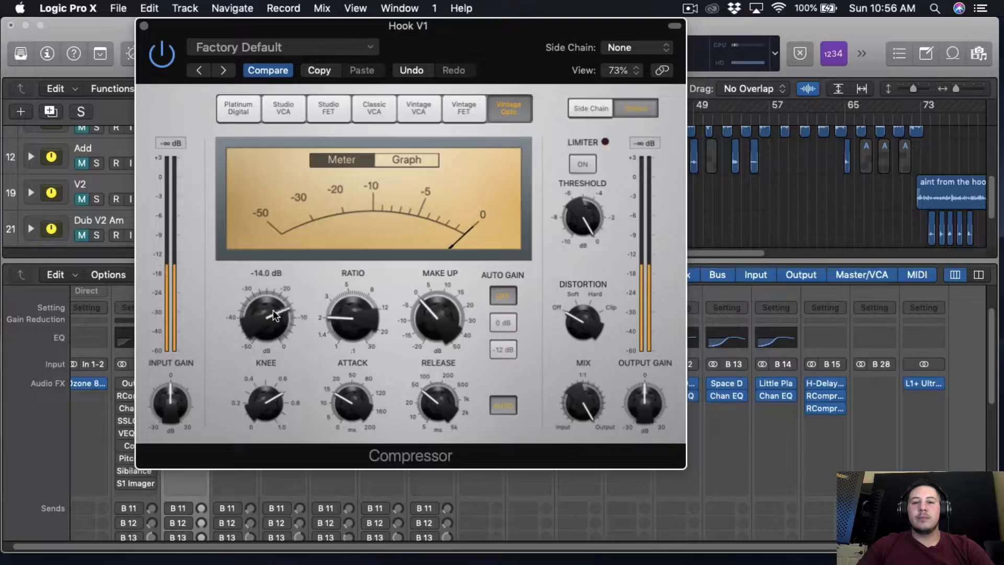
scroll(273, 313, "down", 5)
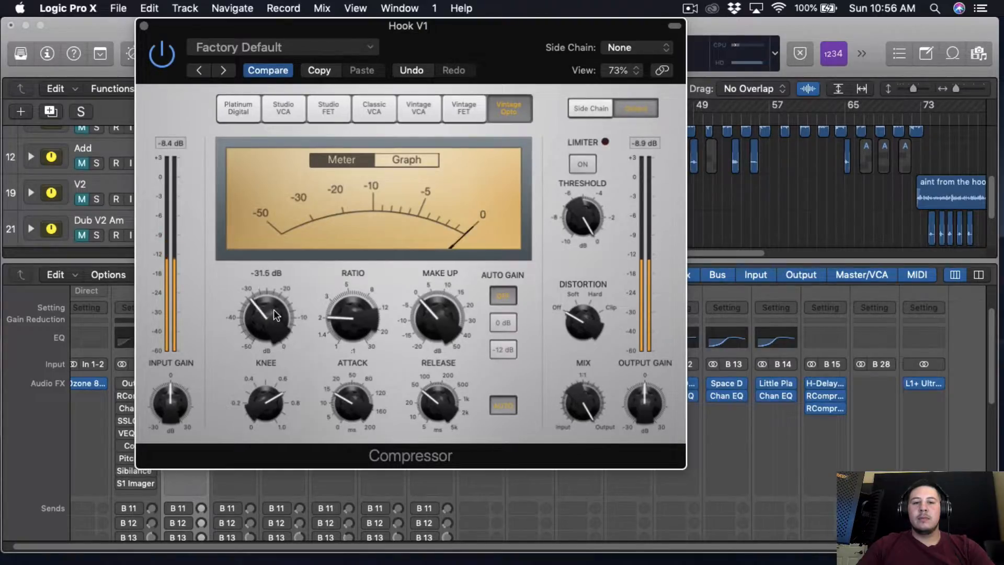
left_click(455, 111)
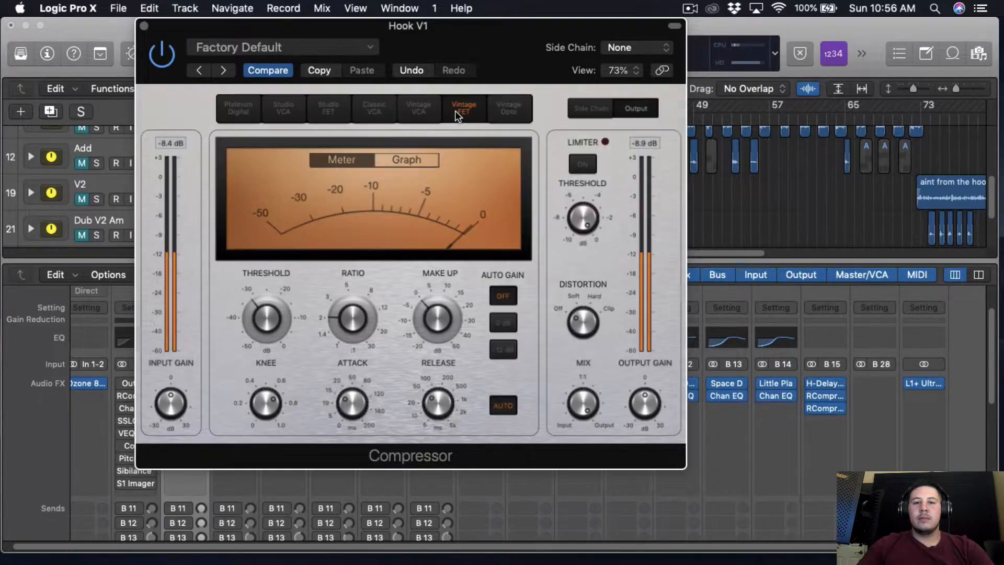
left_click(495, 109)
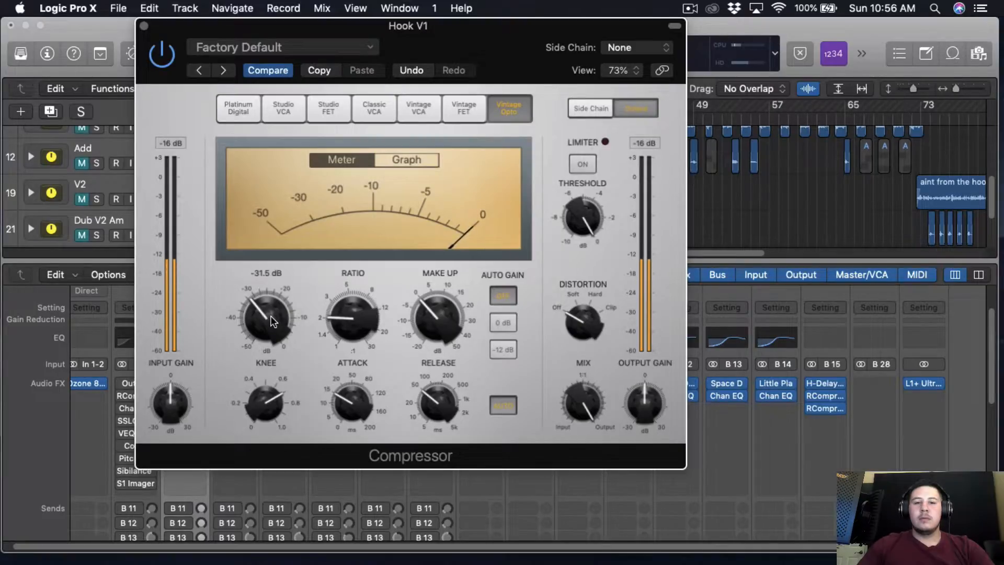
scroll(270, 318, "down", 1)
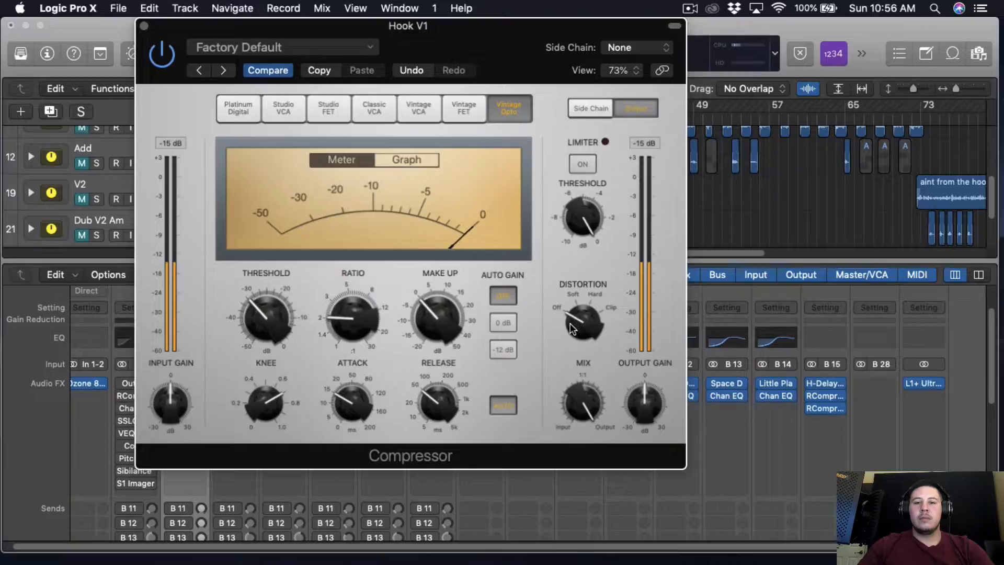
left_click_drag(568, 332, 572, 328)
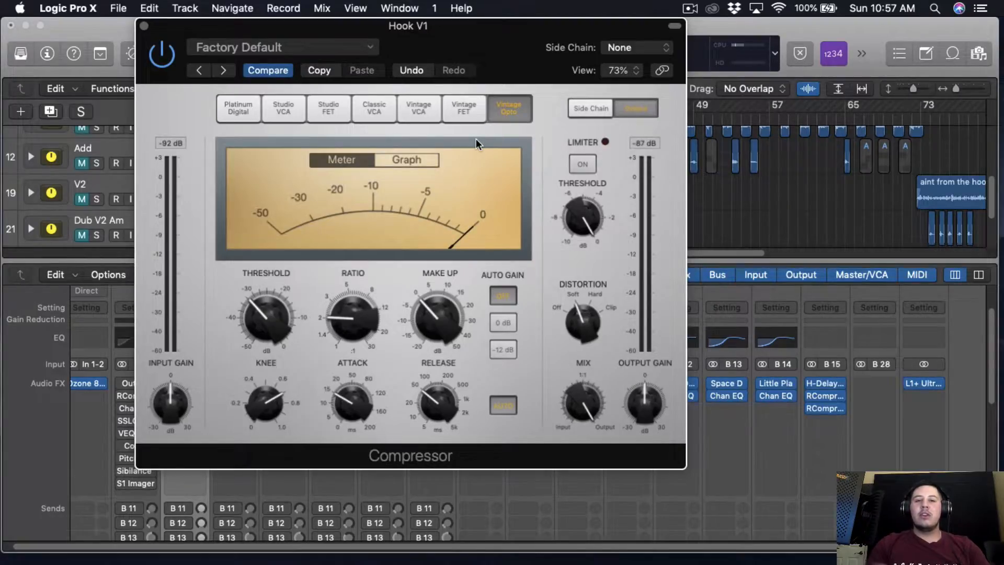
- Look through the Compressor's other circuit models, including Platinum Digital, Studio VCA, Studio FET and Vintage VCA, and return to Vintage Opto
left_click(238, 108)
left_click(283, 108)
left_click(386, 109)
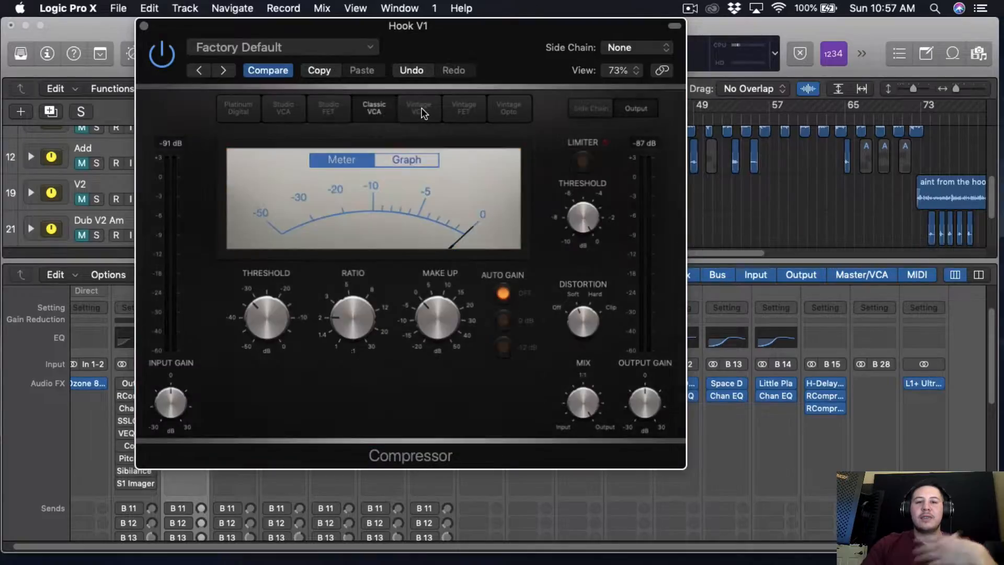
left_click(452, 111)
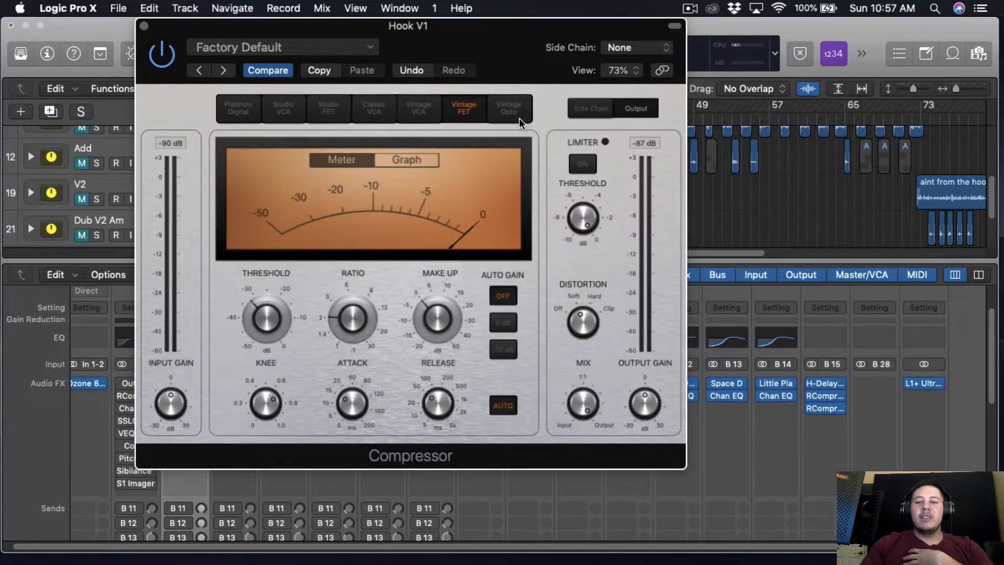
left_click(321, 109)
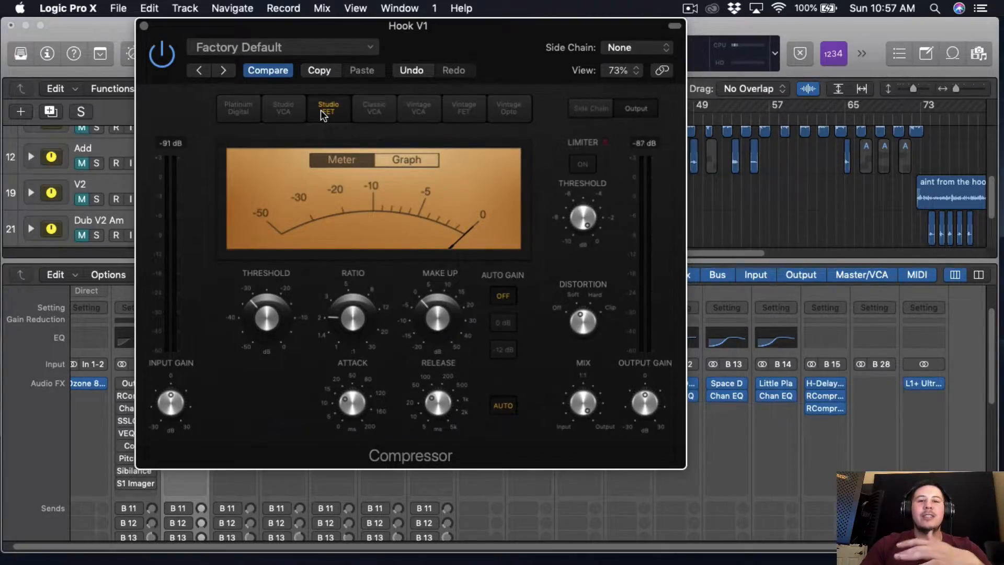
left_click(281, 111)
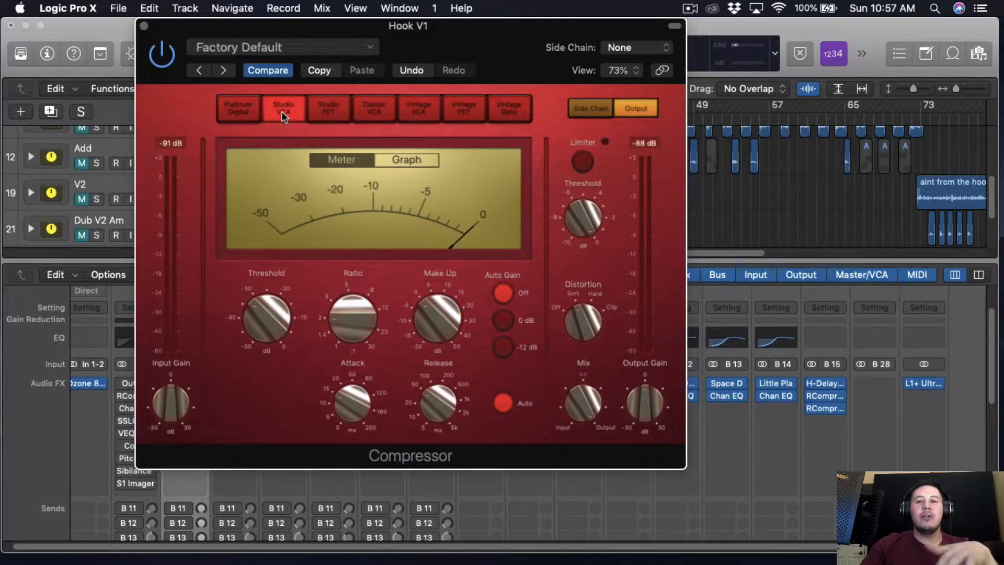
left_click(258, 116)
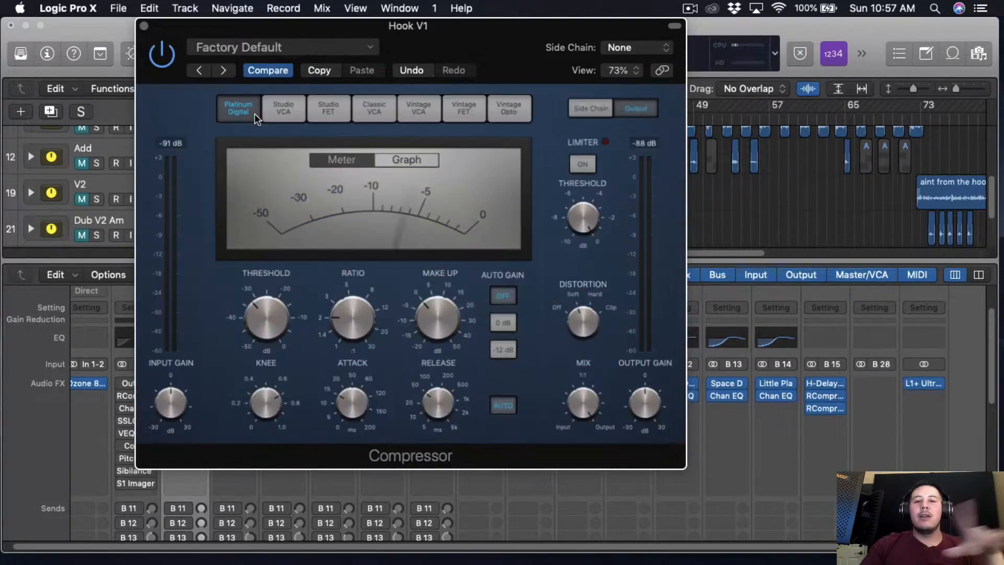
left_click(385, 108)
left_click(419, 111)
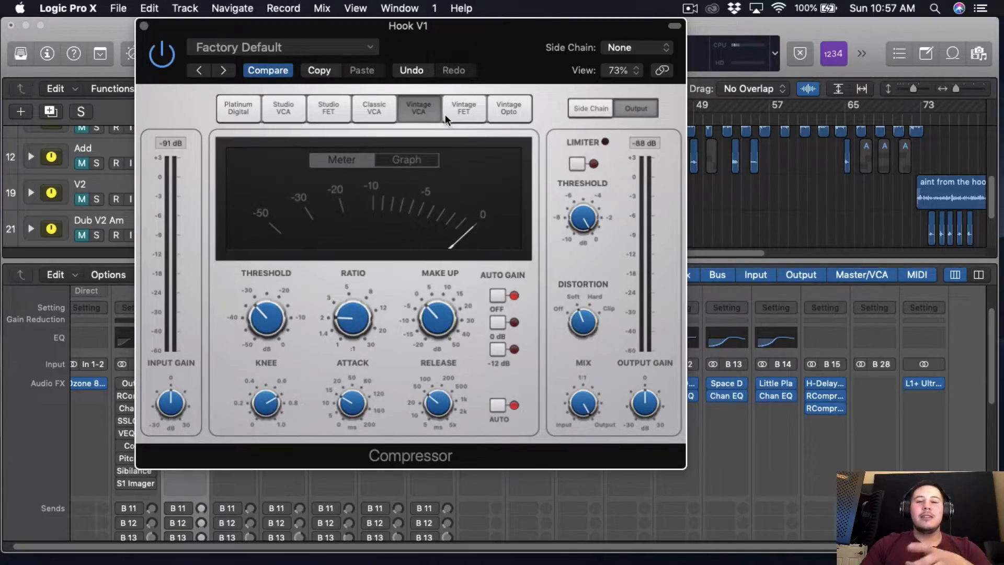
left_click(463, 110)
left_click(510, 110)
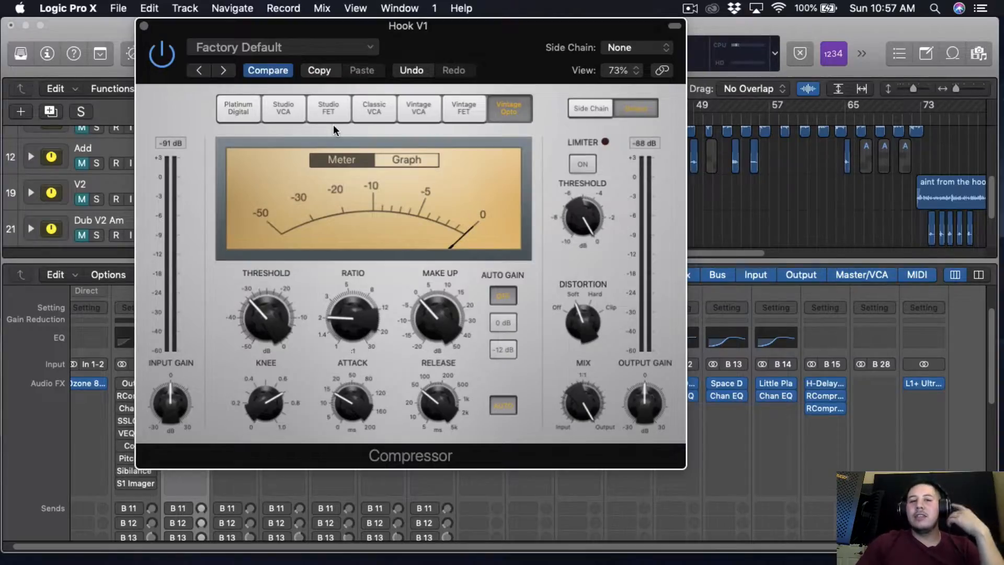
- Close the Compressor and, during playback, bypass all six plug-ins on Hook V1 to hear the unprocessed vocal
left_click(144, 26)
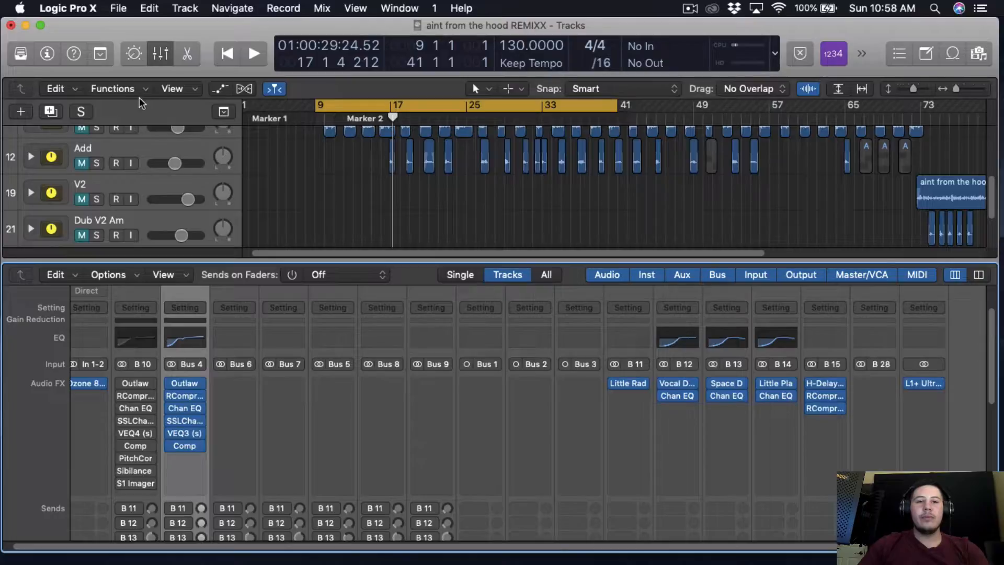
key("space")
scroll(222, 392, "up", 1)
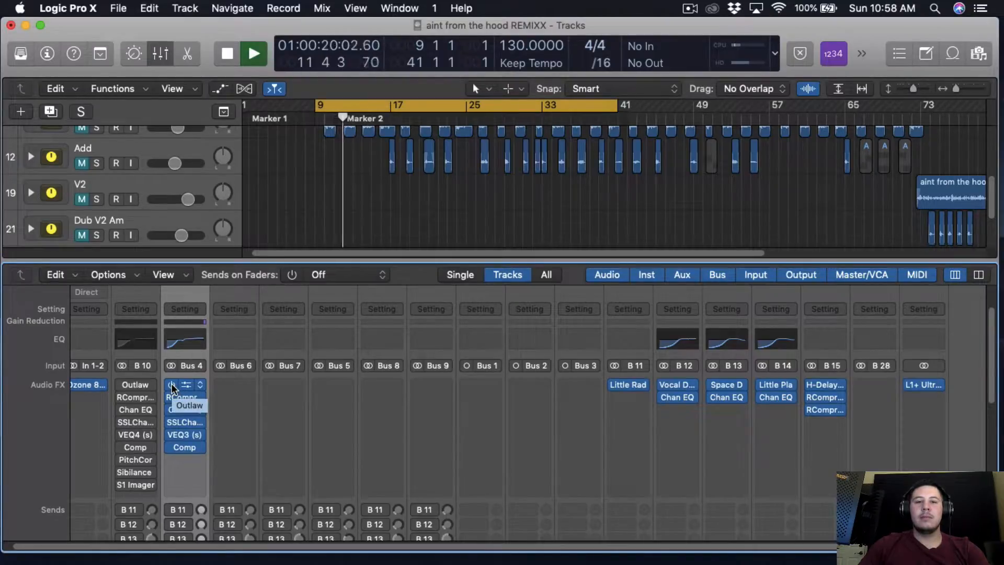
left_click_drag(172, 386, 170, 456)
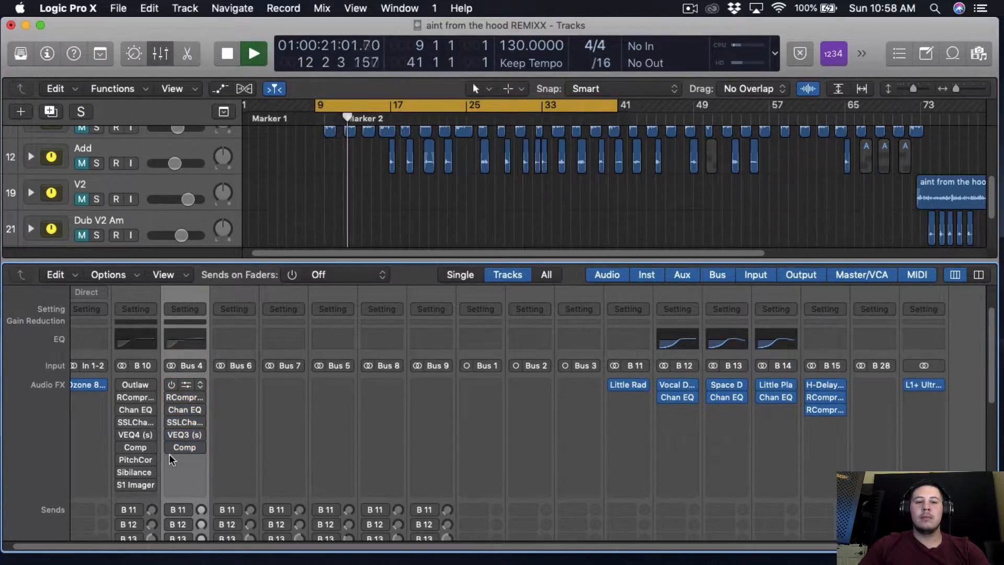
- Switch Hook V1's plug-ins back on one at a time from Outlaw to Compressor, and check VEQ3's HF band
left_click(171, 385)
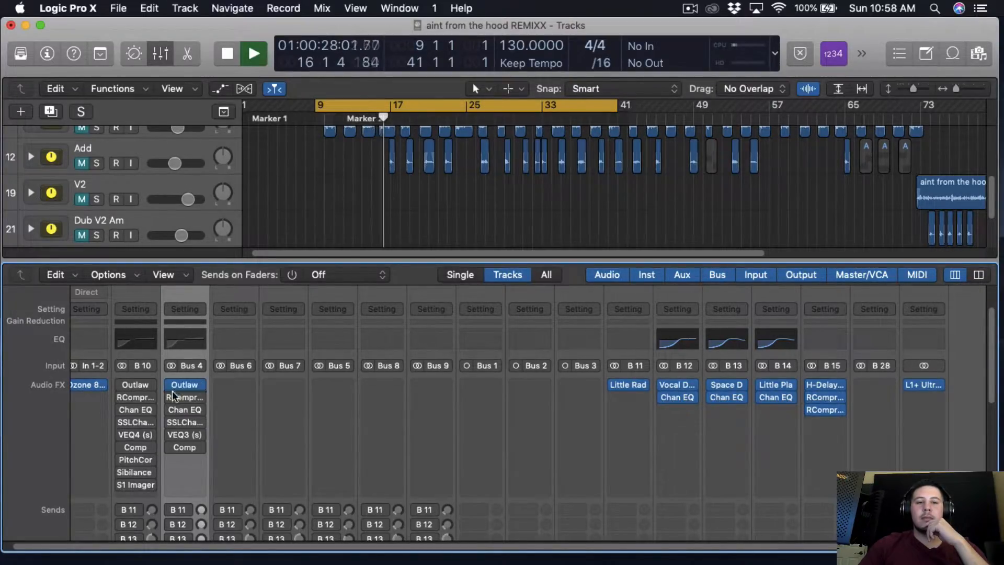
left_click(171, 397)
left_click(171, 410)
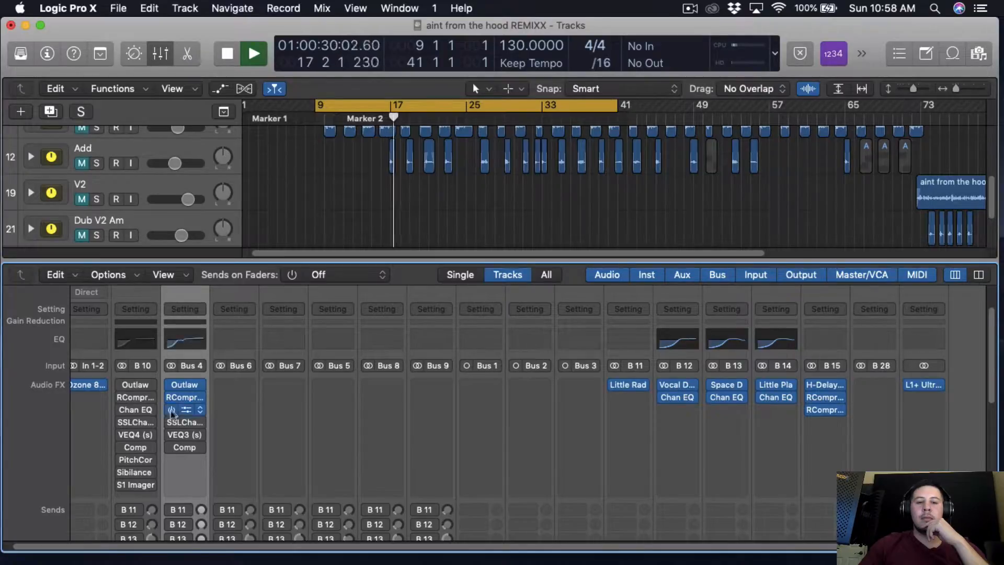
left_click(172, 422)
left_click(172, 435)
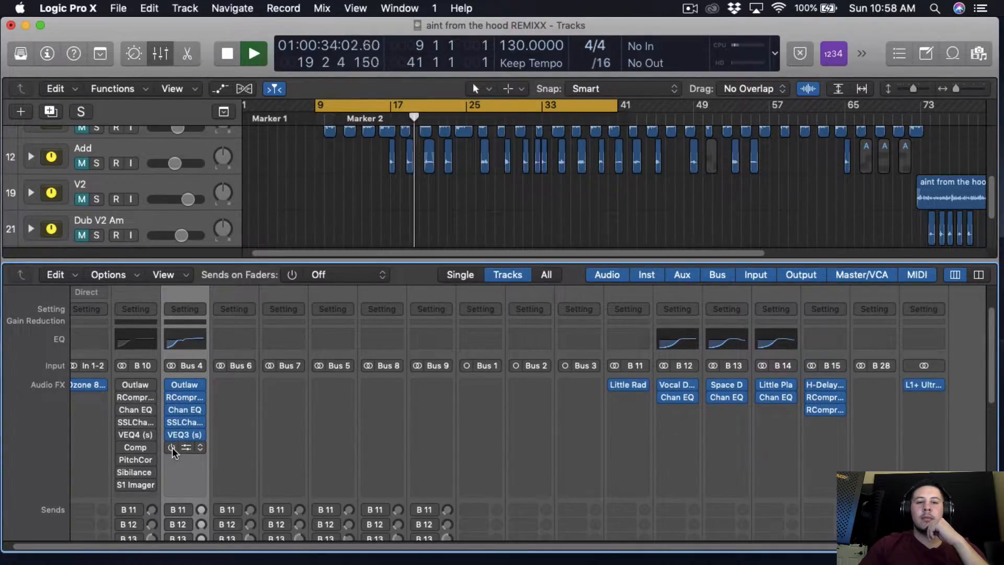
left_click(172, 447)
left_click(186, 435)
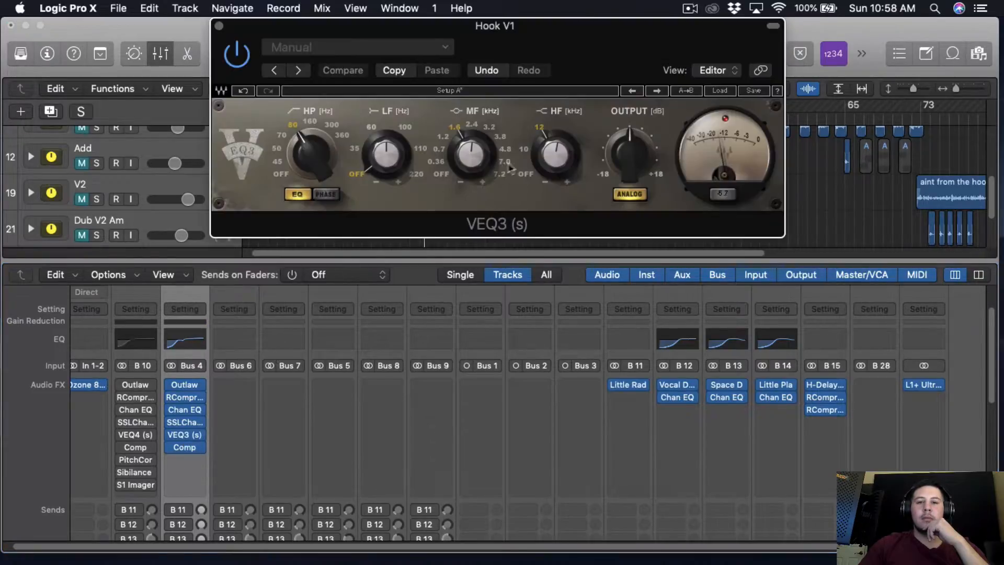
left_click(555, 154)
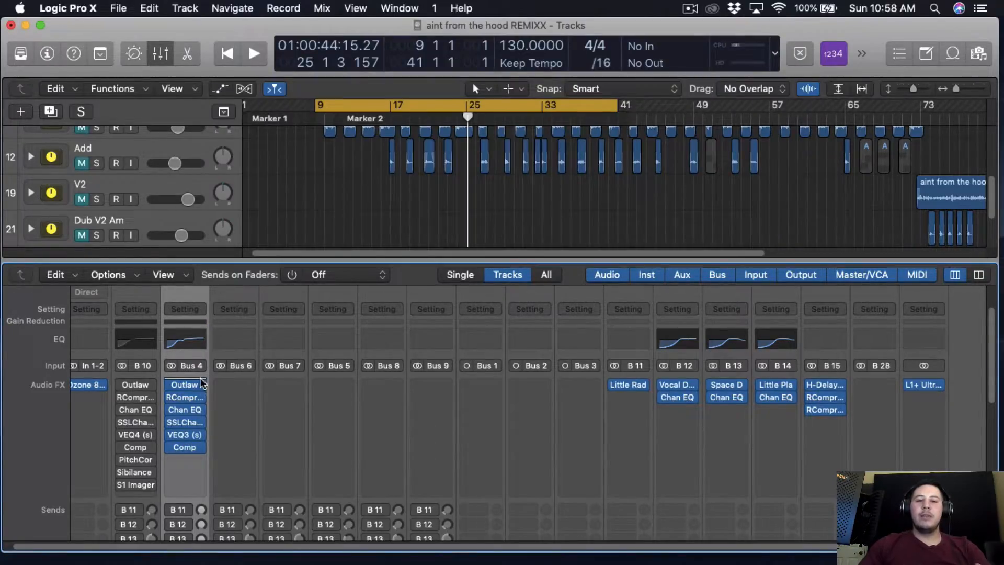
- Insert a stereo Pitch Correction plug-in below the Compressor on Hook V1
scroll(200, 421, "down", 1)
left_click(195, 460)
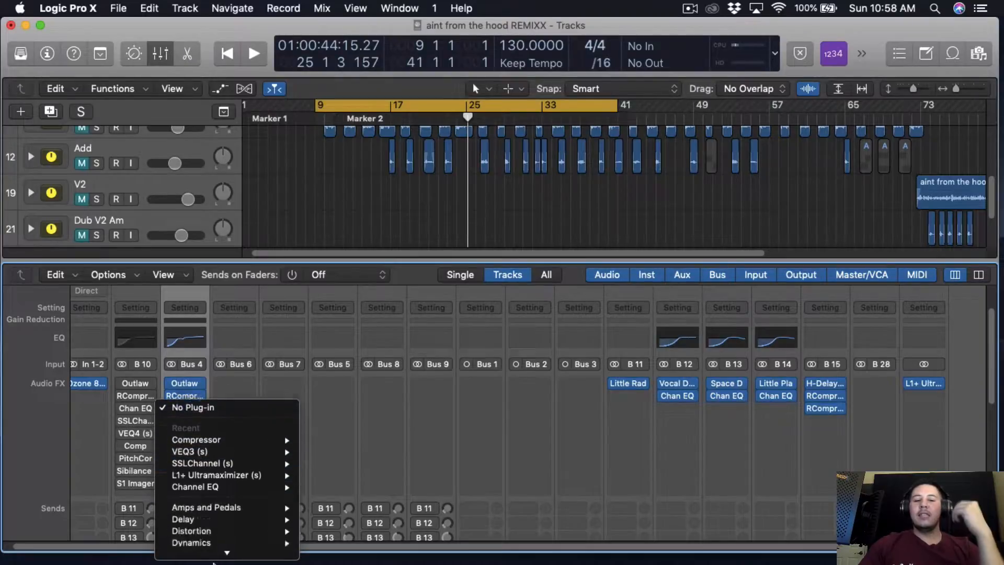
mouse_move(220, 546)
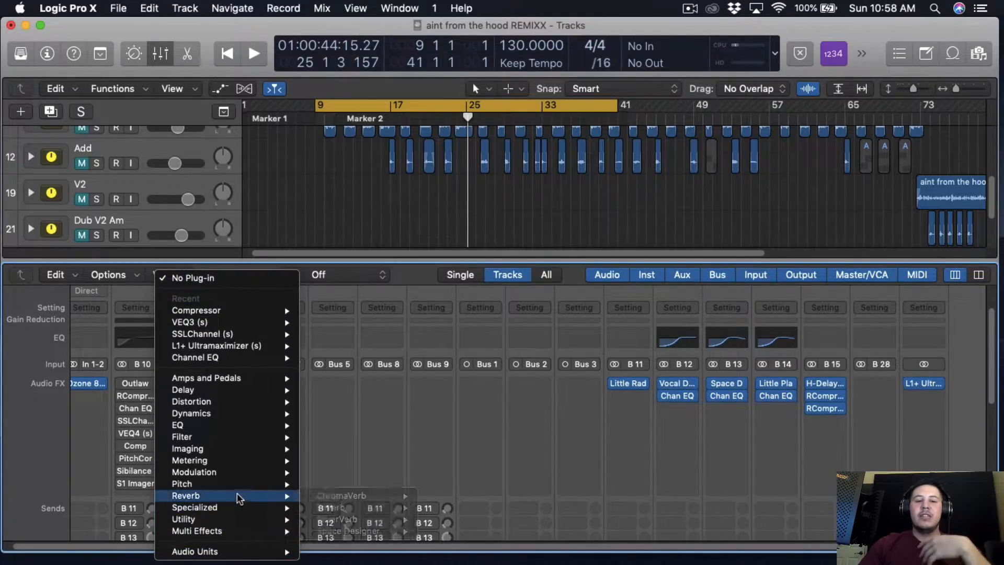
mouse_move(295, 473)
mouse_move(336, 481)
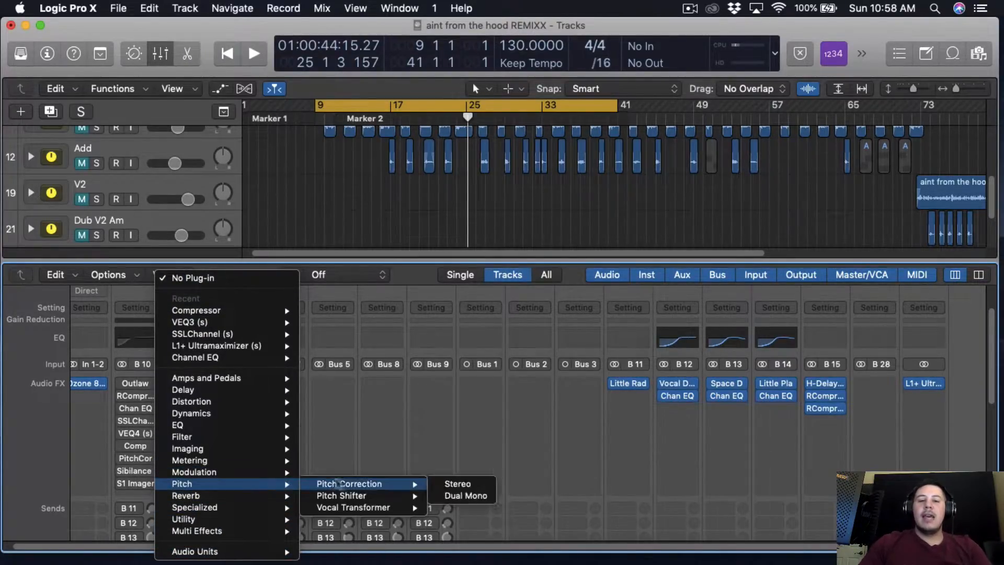
left_click(449, 481)
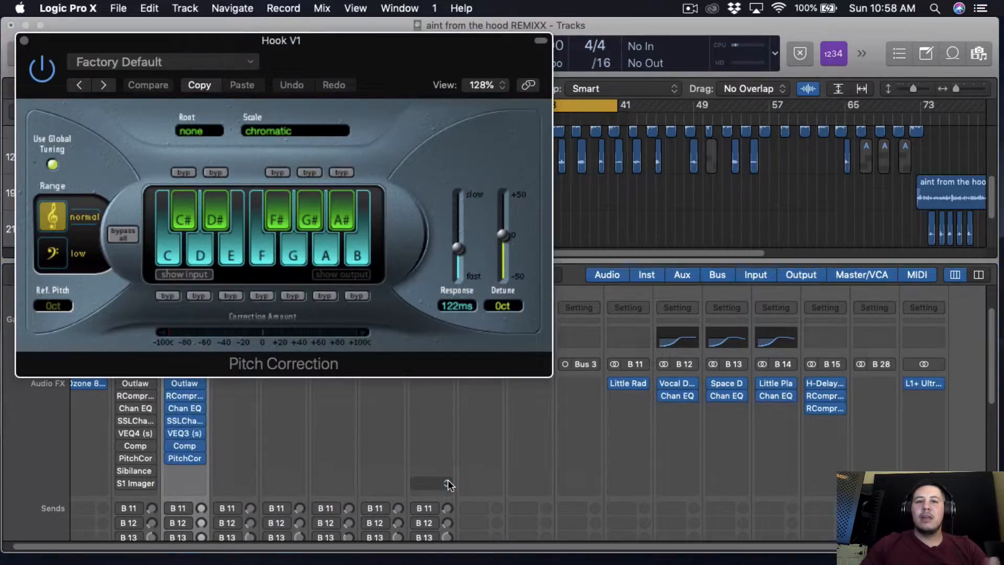
left_click_drag(431, 84, 573, 69)
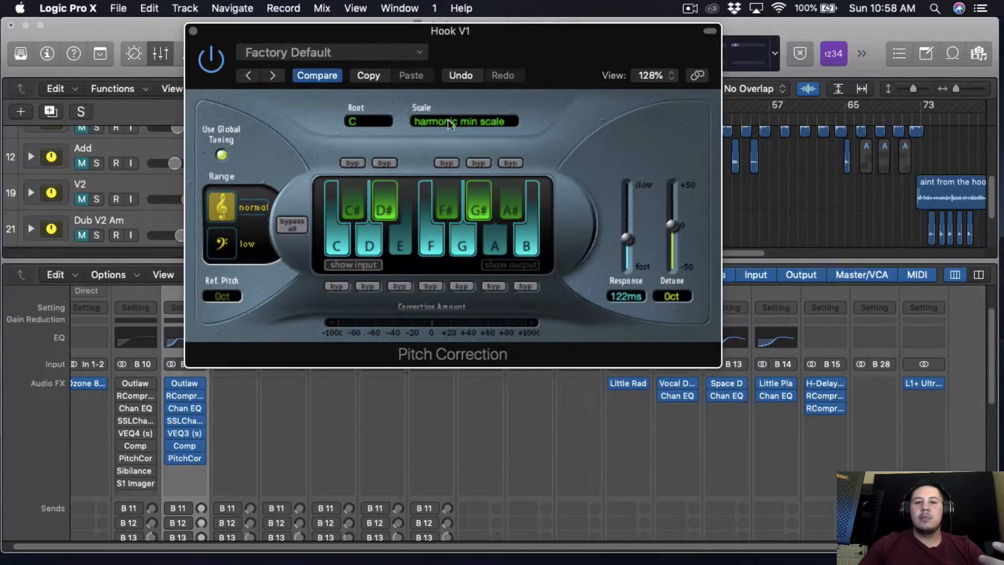
- Set Pitch Correction to root A, melodic min scale and low range with a 44.4 ms response, and close it
left_click(448, 120)
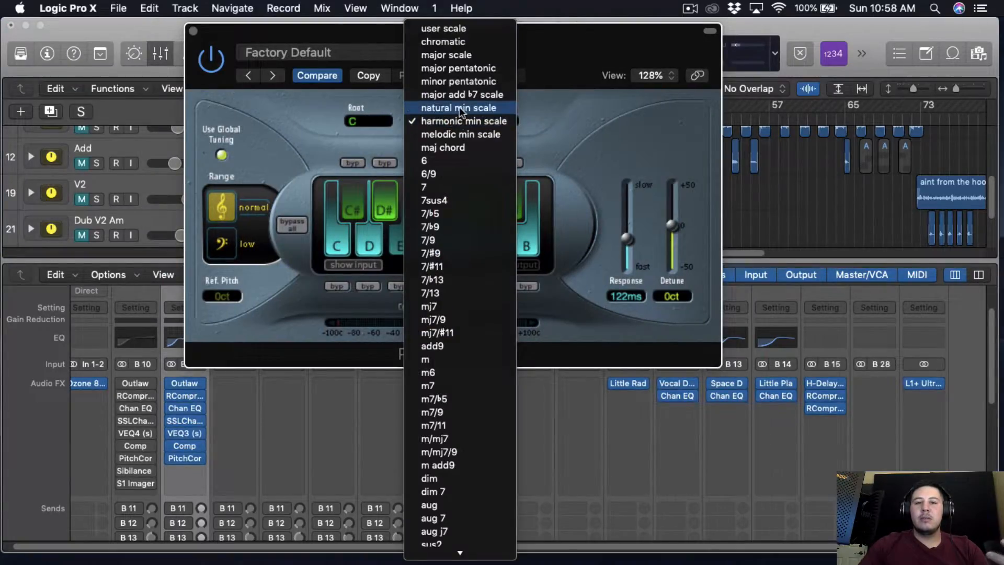
left_click(468, 135)
left_click(366, 121)
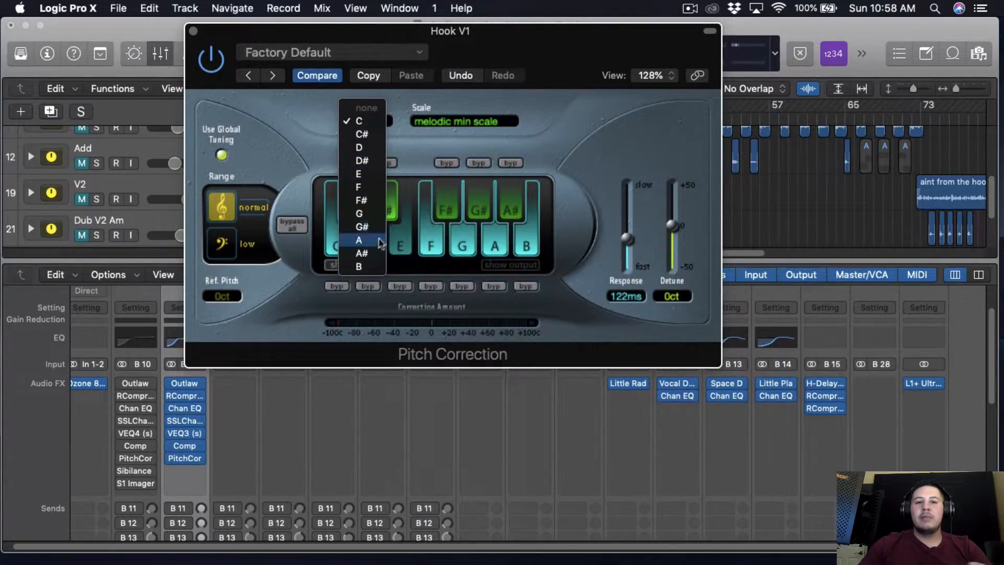
left_click(358, 240)
left_click(235, 246)
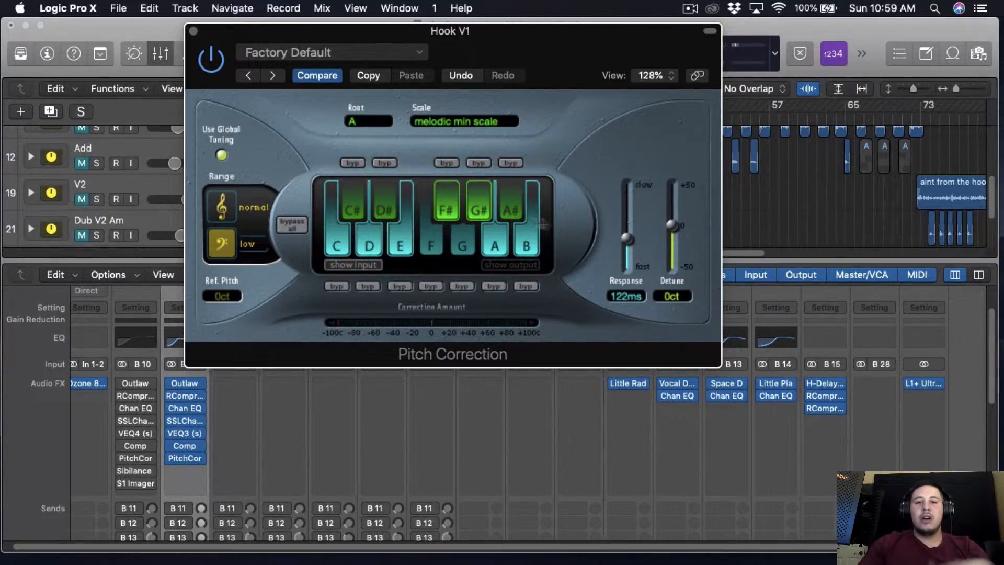
mouse_move(629, 258)
left_mouse_down()
mouse_move(629, 284)
mouse_move(627, 250)
left_mouse_up()
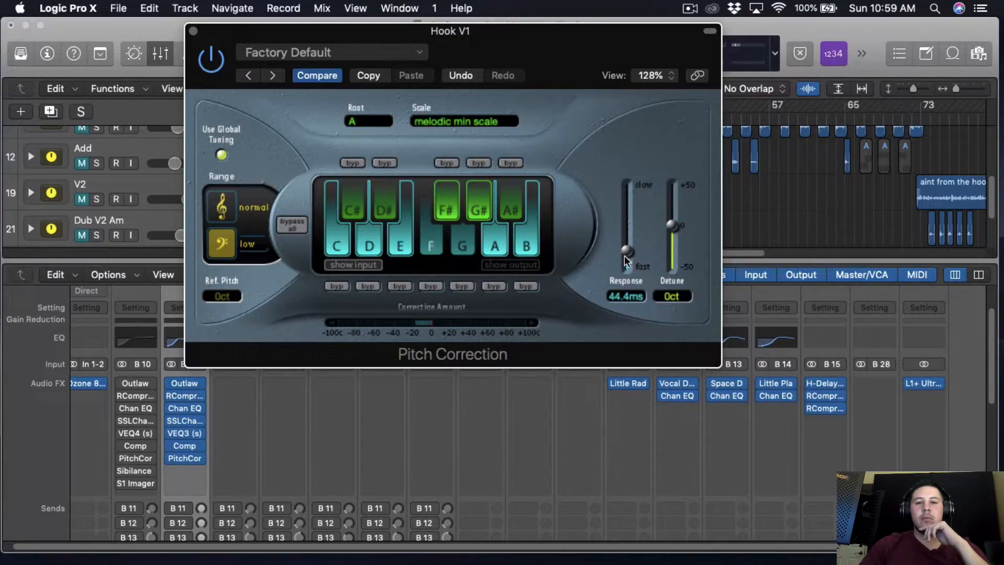
left_click(193, 31)
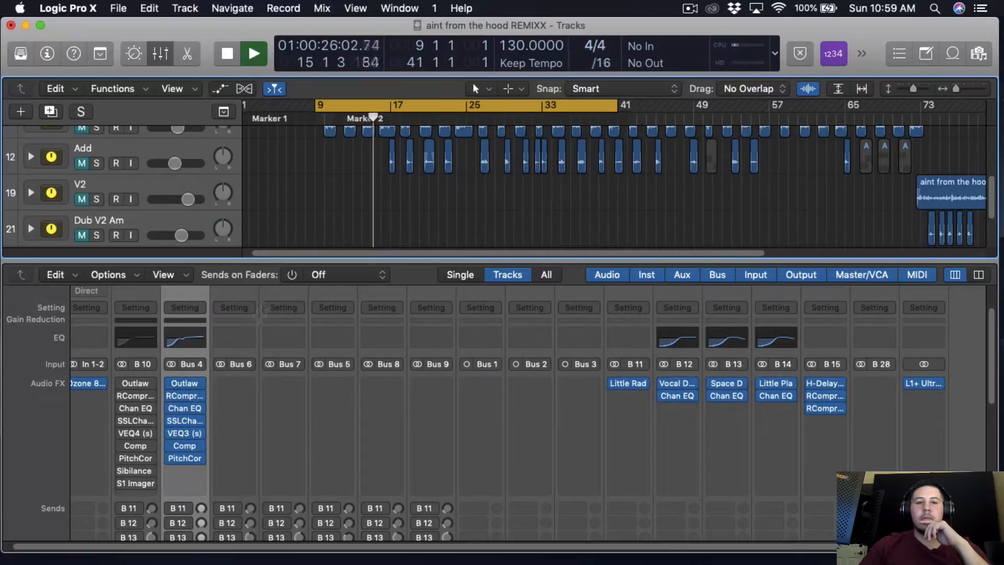
- Insert the stereo Waves Sibilance de-esser below Pitch Correction on Hook V1
scroll(366, 177, "up", 10)
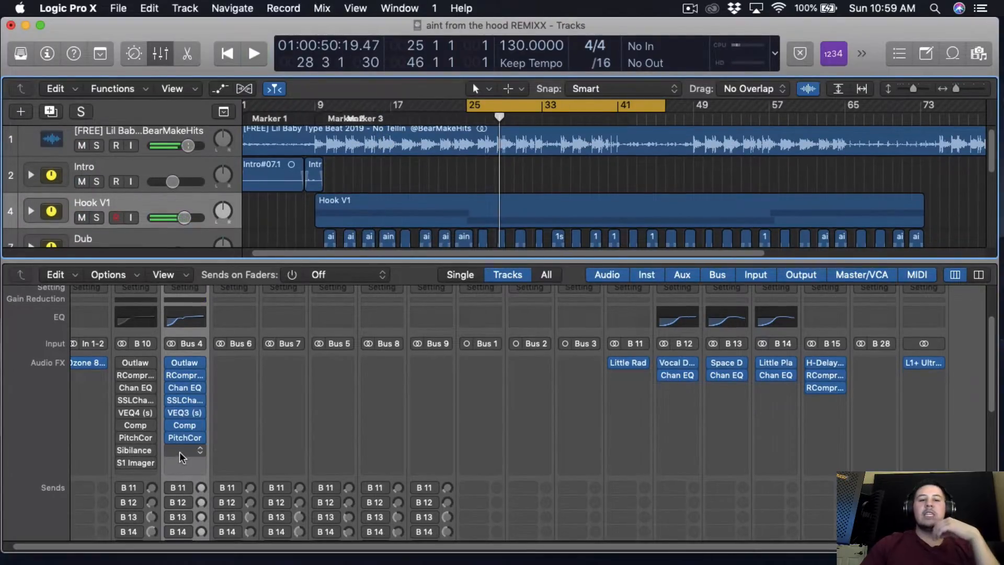
left_click(187, 450)
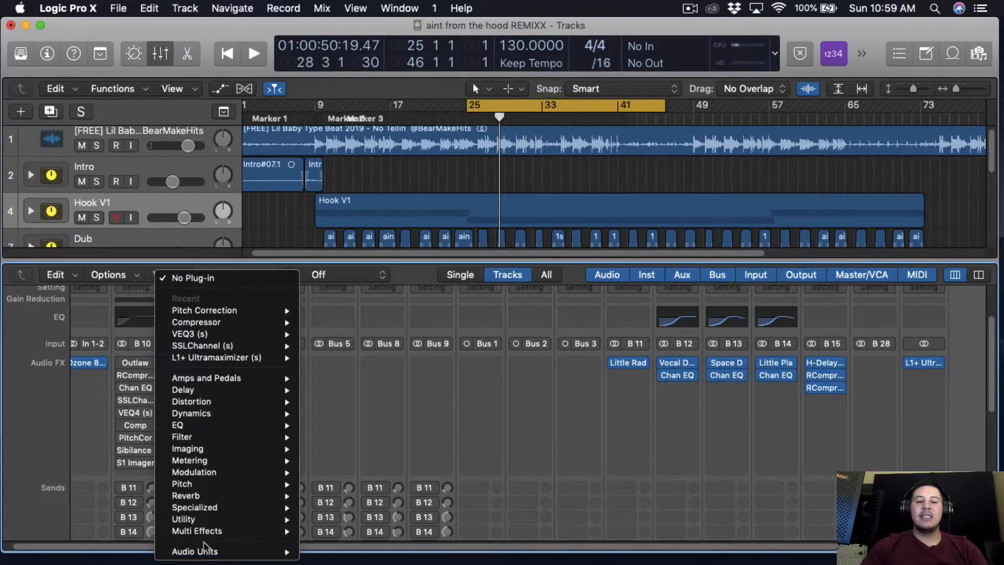
mouse_move(207, 551)
mouse_move(330, 541)
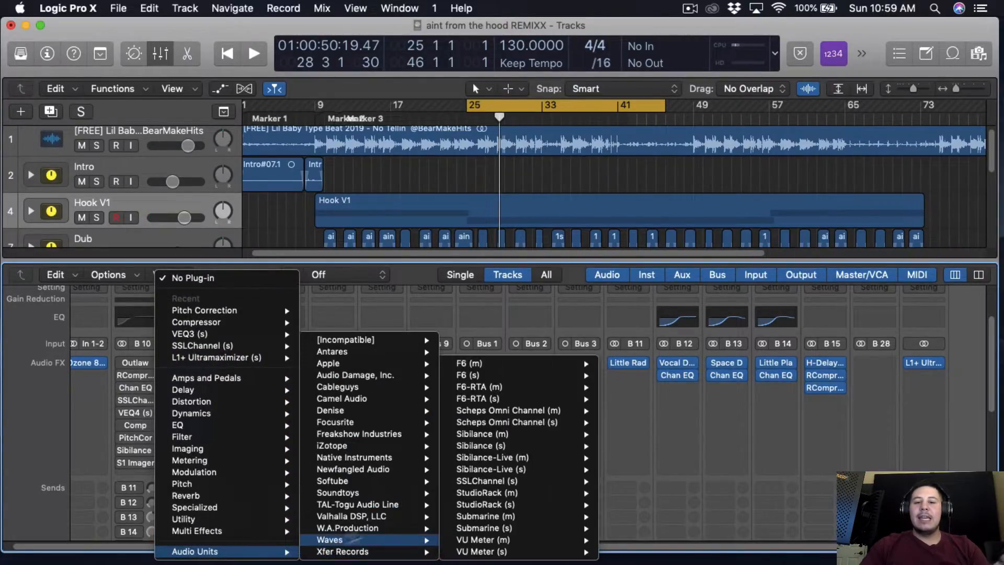
mouse_move(502, 445)
left_click(627, 446)
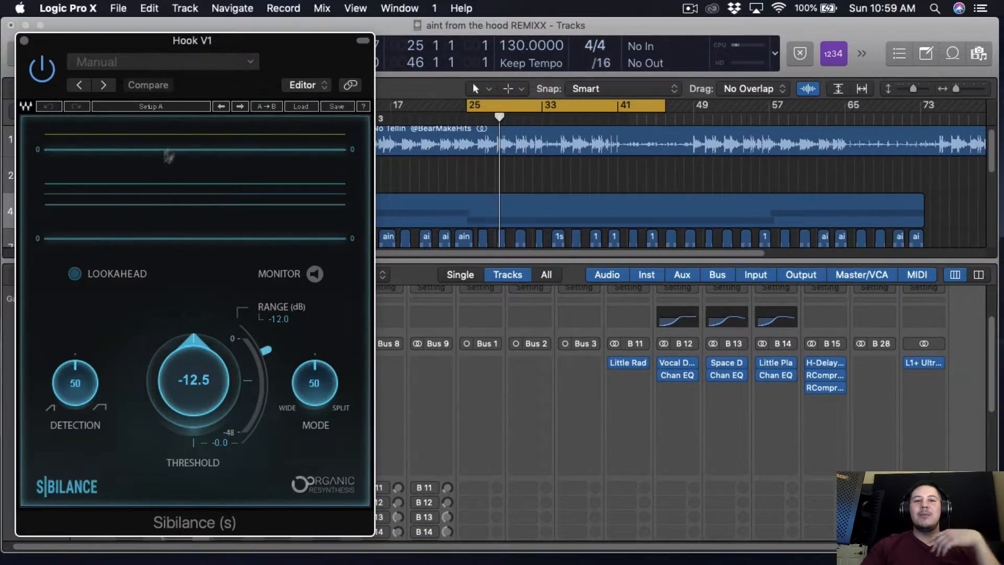
left_click_drag(267, 83, 472, 68)
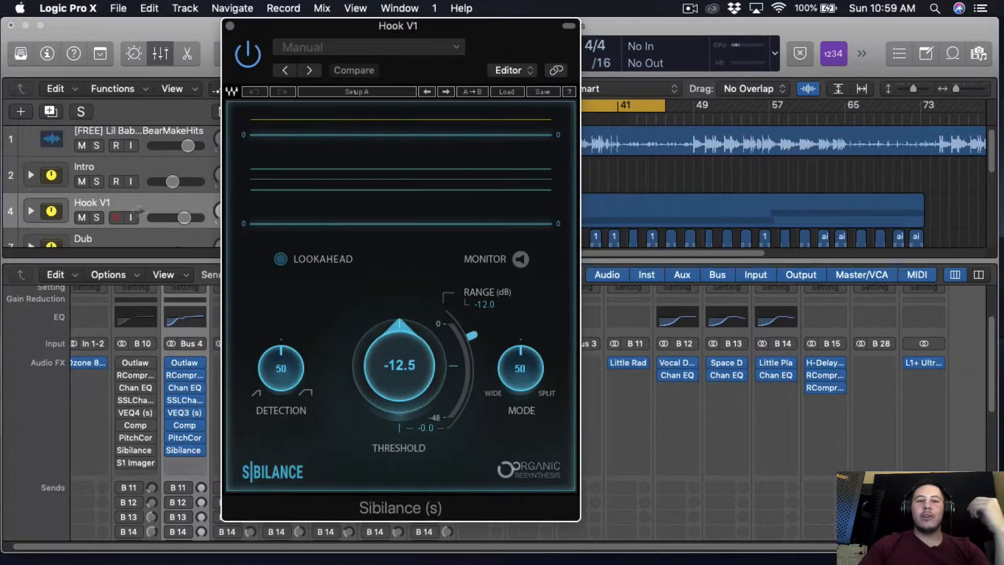
- Solo the Hook V1 track and turn on Monitor in Sibilance
left_click(96, 217)
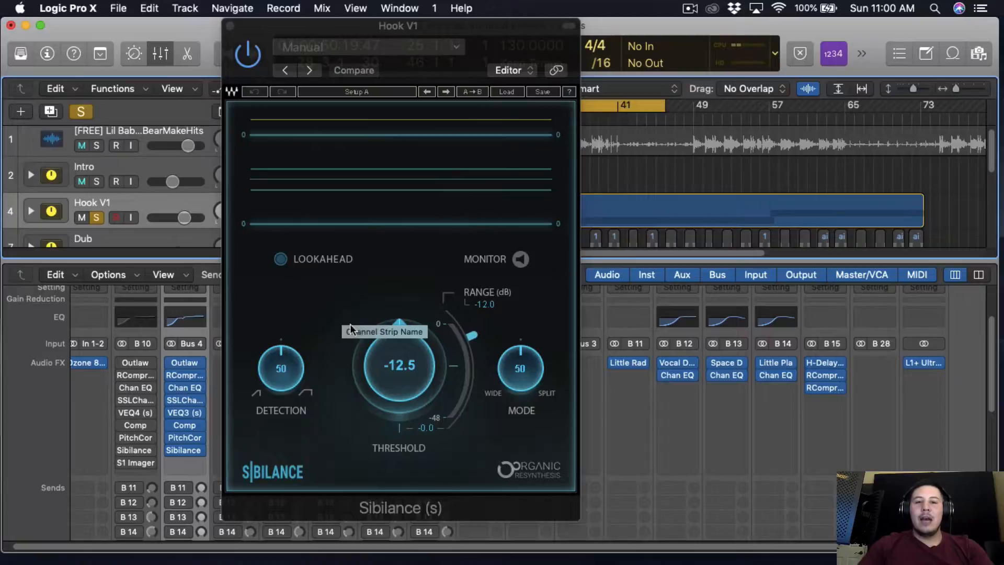
left_click(519, 260)
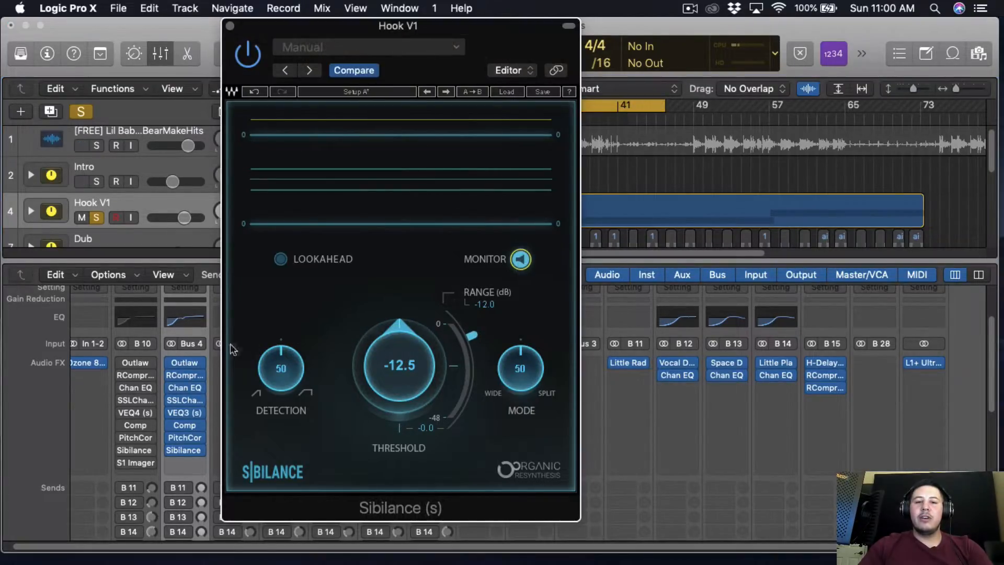
scroll(192, 429, "down", 10)
scroll(192, 429, "down", 2)
scroll(193, 429, "up", 5)
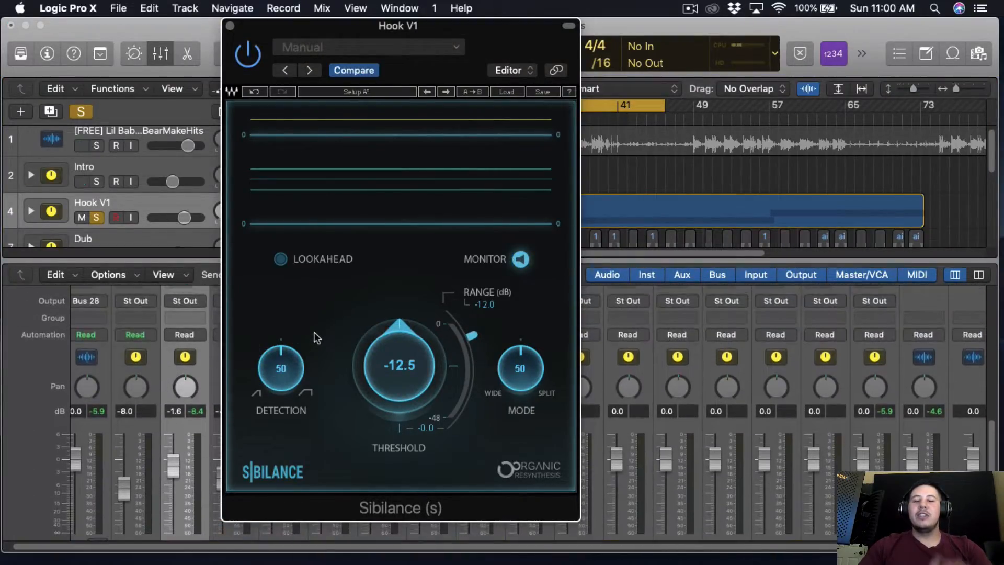
- During playback, set Sibilance's threshold to about -13.4, Detection to 58 and Mode to 59, and lower the Range to -23.9 dB
key("space")
left_click_drag(400, 380, 399, 381)
scroll(399, 378, "up", 5)
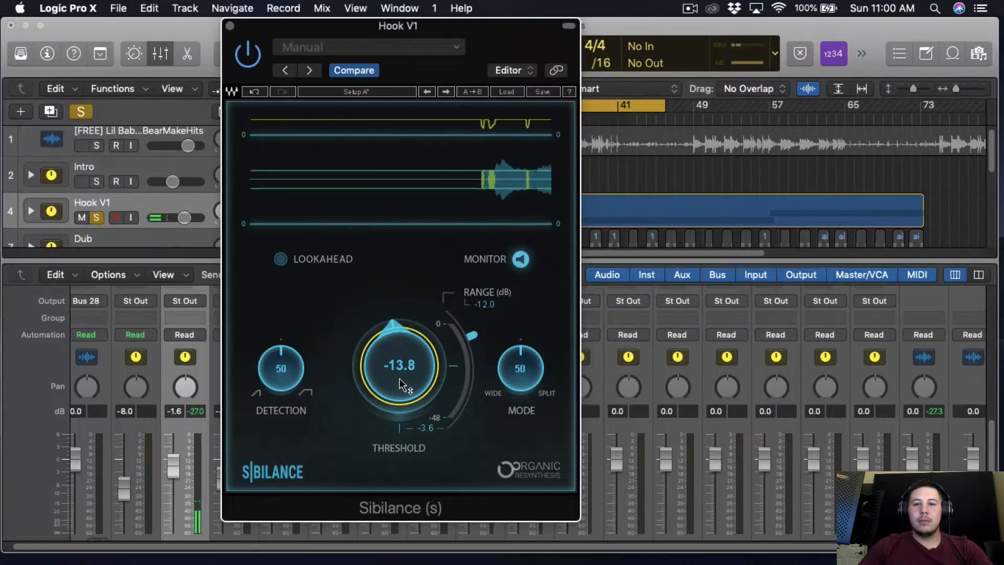
scroll(288, 365, "up", 3)
scroll(288, 367, "up", 2)
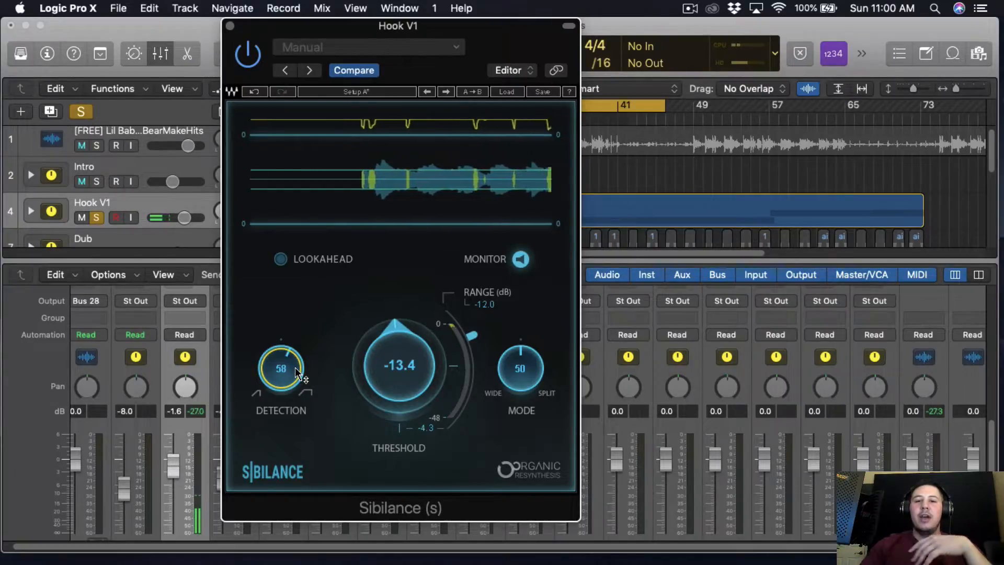
scroll(528, 375, "up", 2)
scroll(523, 371, "up", 7)
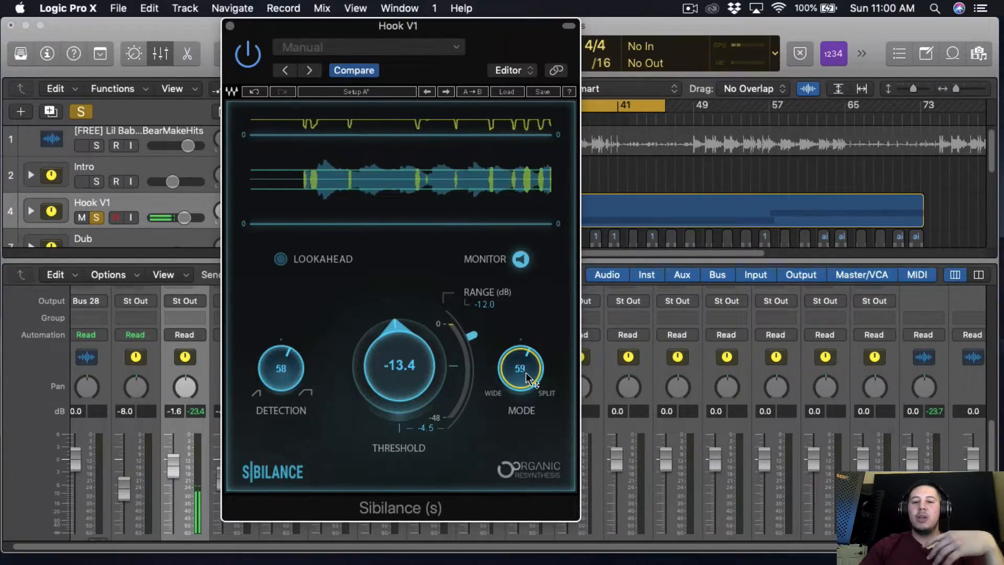
scroll(486, 362, "down", 10)
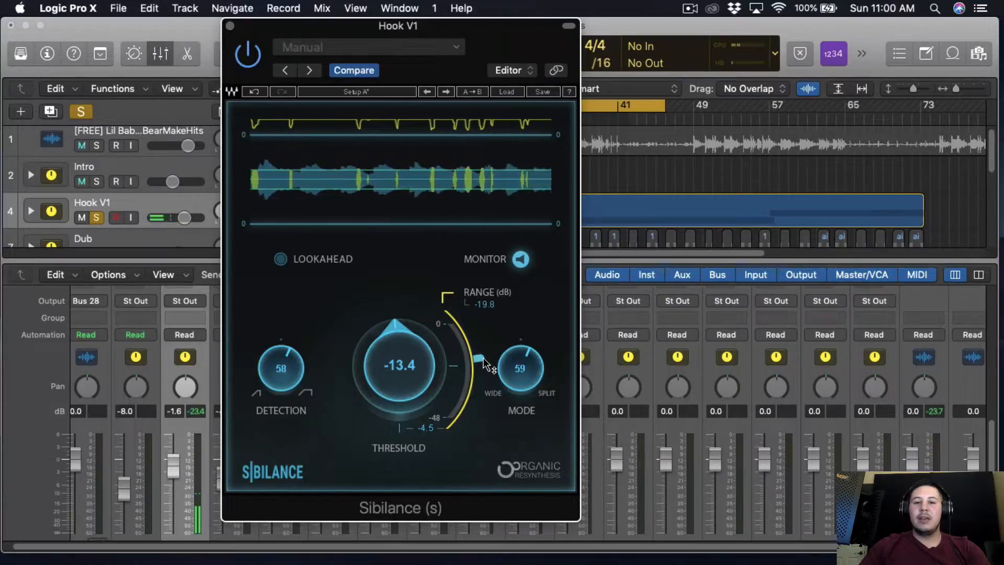
scroll(486, 364, "down", 1)
- Turn off Sibilance's Monitor, set the threshold to -13.9, and fine-tune Mode, Detection and Range by ear
left_click(521, 259)
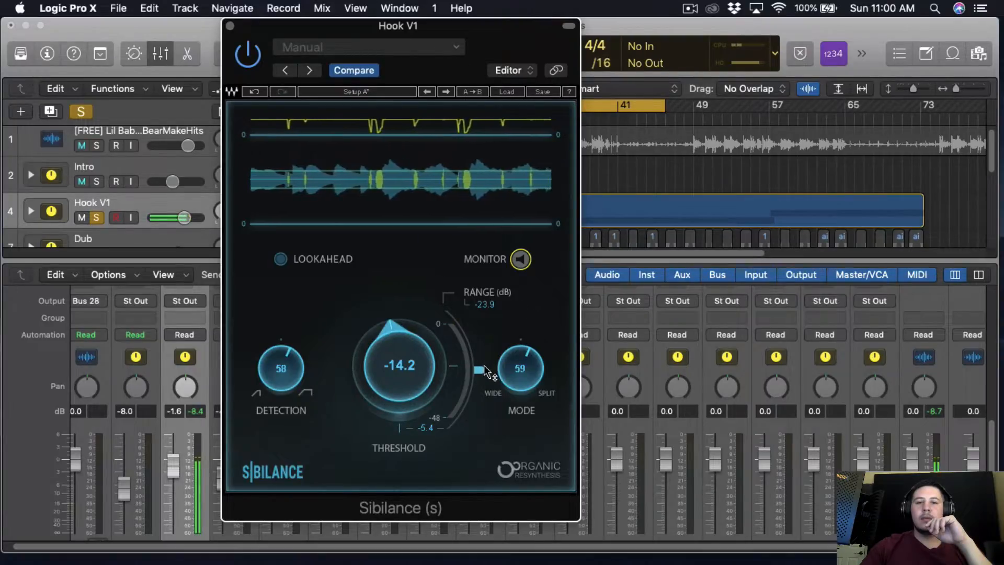
left_click_drag(406, 366, 405, 363)
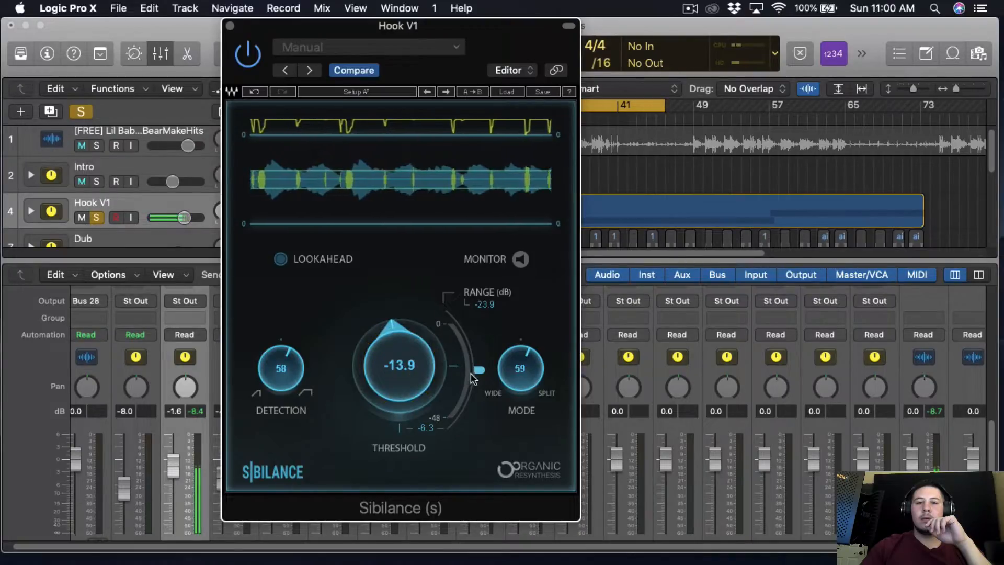
left_click_drag(514, 387, 513, 376)
left_click_drag(291, 368, 292, 362)
left_click_drag(483, 386, 483, 386)
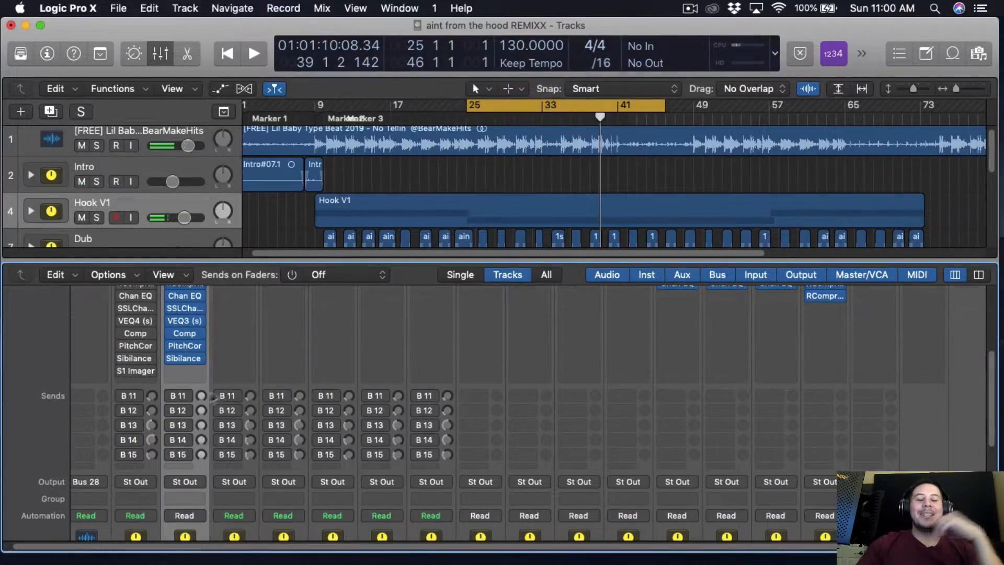
- Insert the stereo Waves S1 Imager below Sibilance on Hook V1
left_click(184, 370)
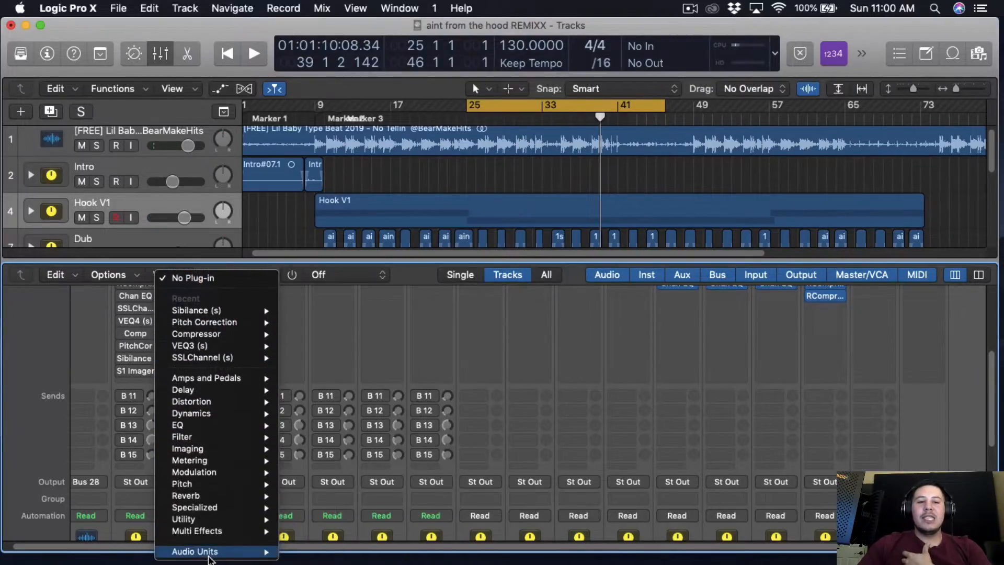
mouse_move(211, 554)
mouse_move(401, 340)
mouse_move(448, 339)
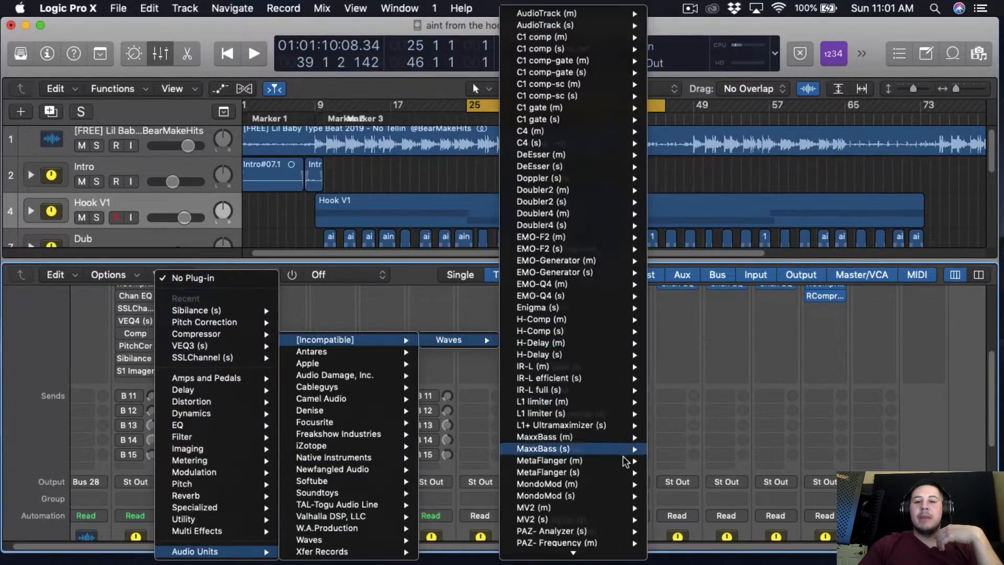
mouse_move(579, 320)
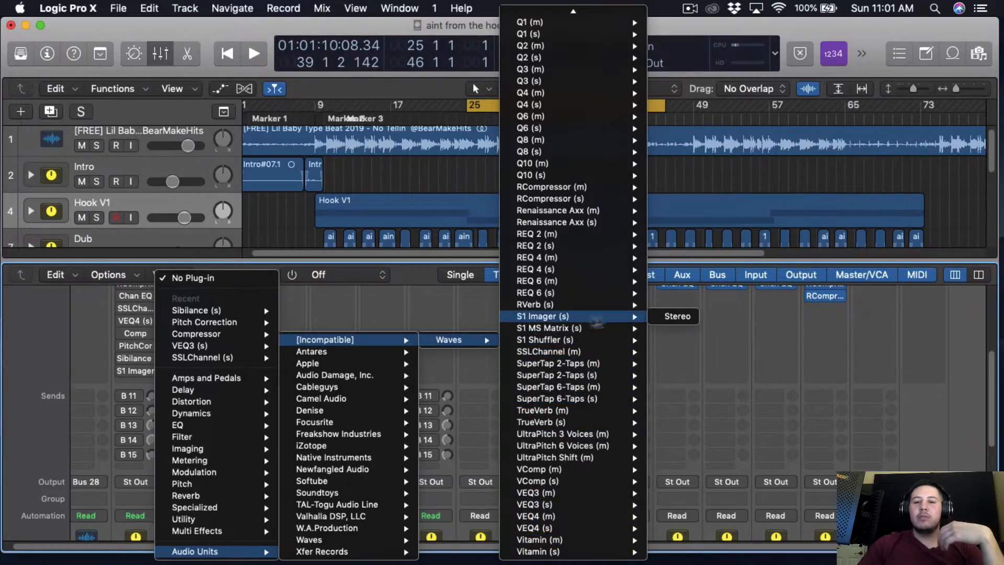
left_click(679, 316)
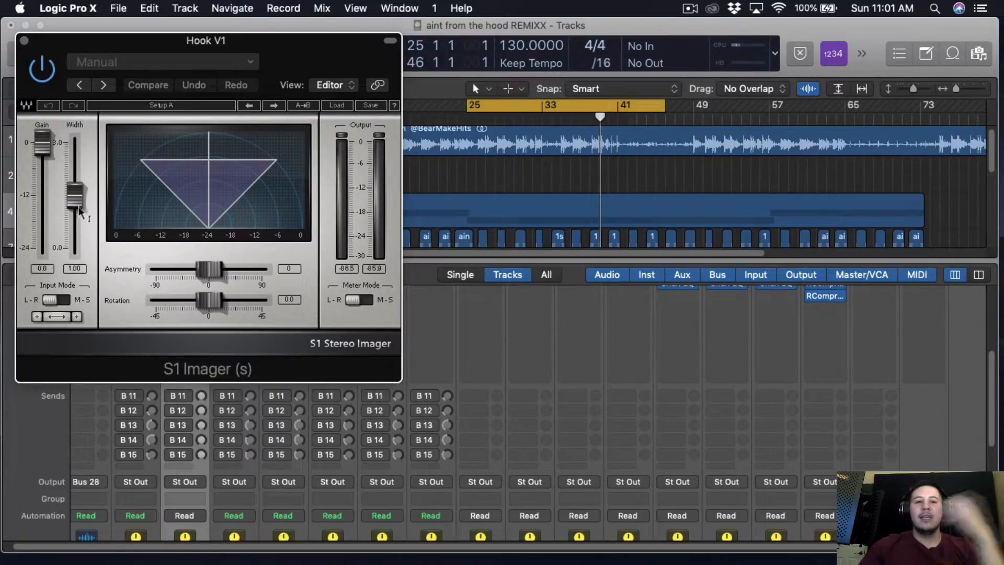
- Widen the S1 Imager's stereo width to 1.14 and close the plug-in
left_click_drag(70, 204, 72, 201)
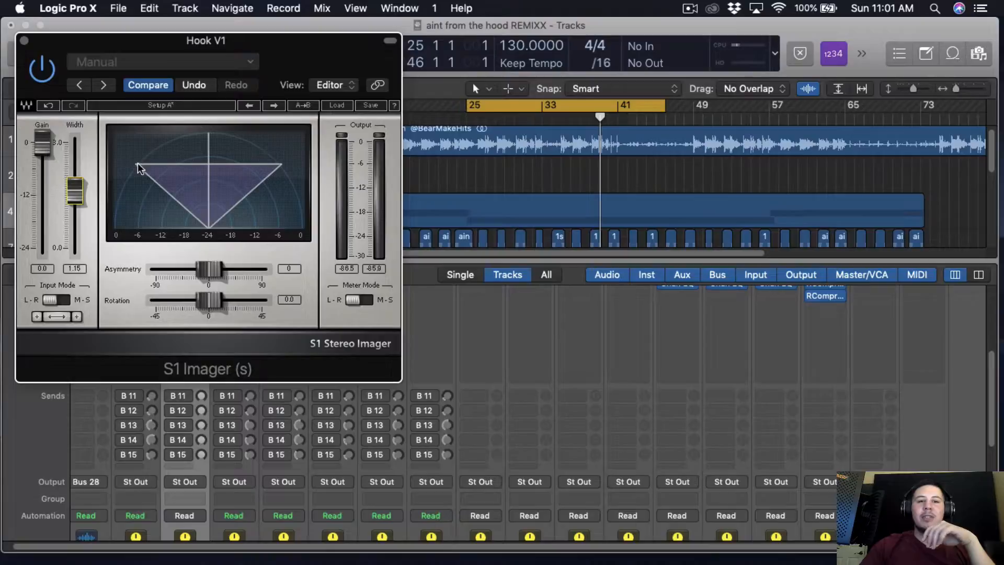
left_click_drag(134, 165, 135, 165)
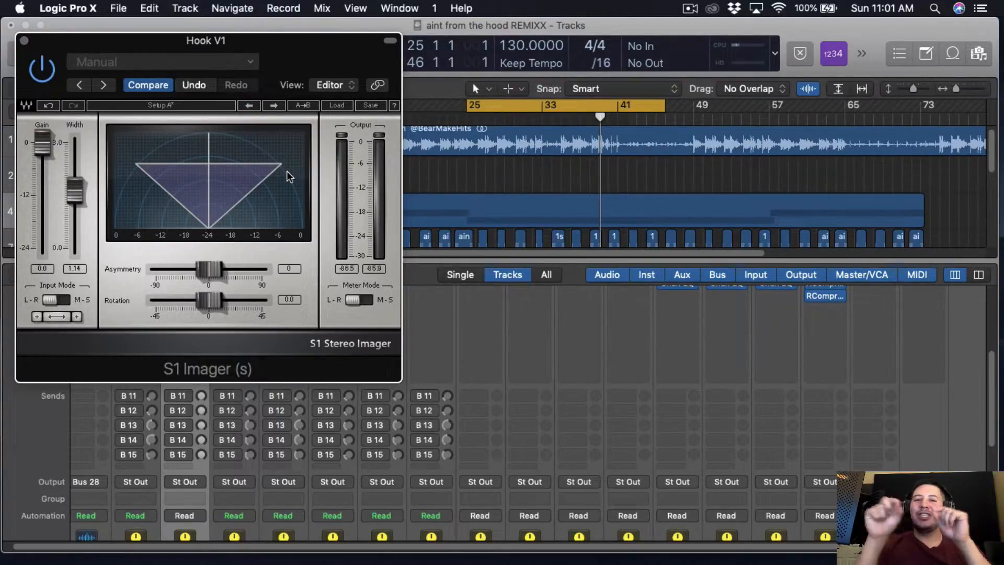
left_click(24, 40)
- Examine the Heat and Mix settings of Little Radiator on the PreAmp aux fed by B 11
scroll(246, 385, "up", 5)
scroll(246, 385, "down", 4)
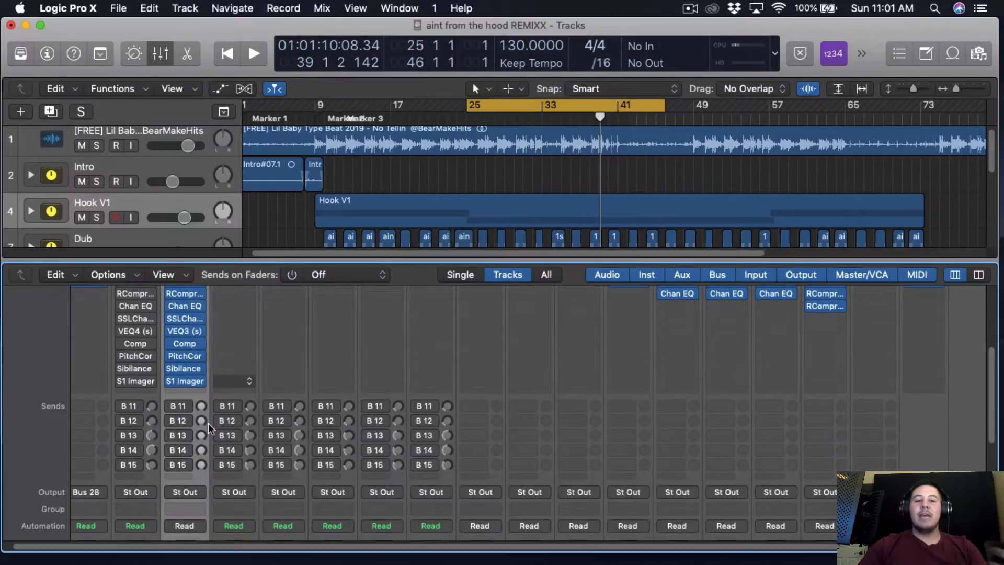
scroll(565, 412, "up", 6)
scroll(573, 409, "down", 1)
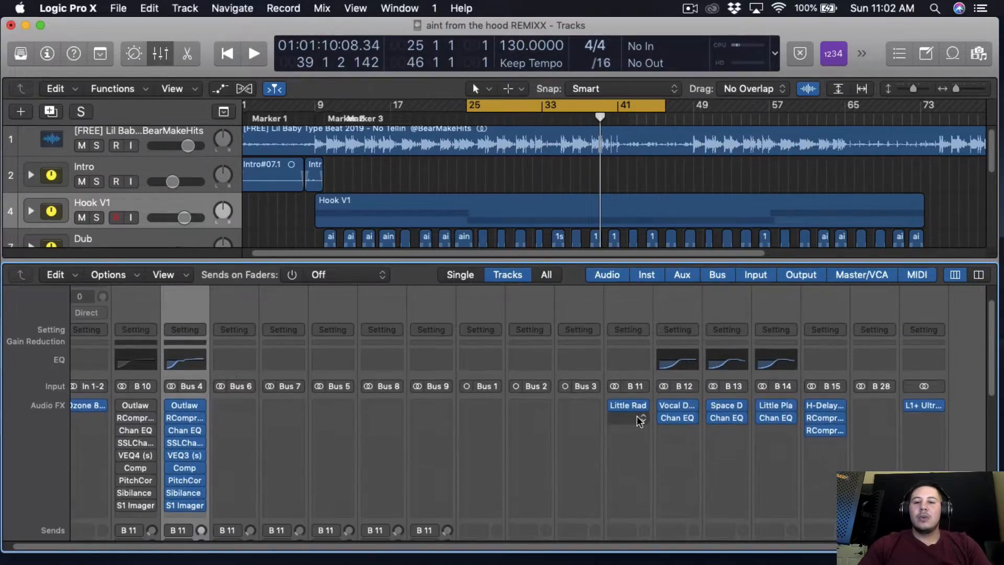
left_click(638, 419)
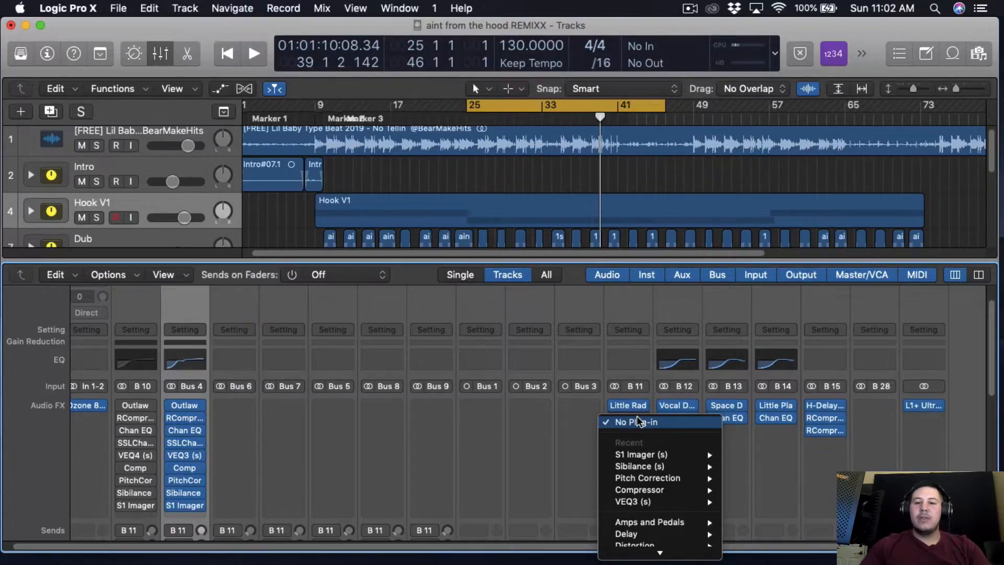
left_click(637, 421)
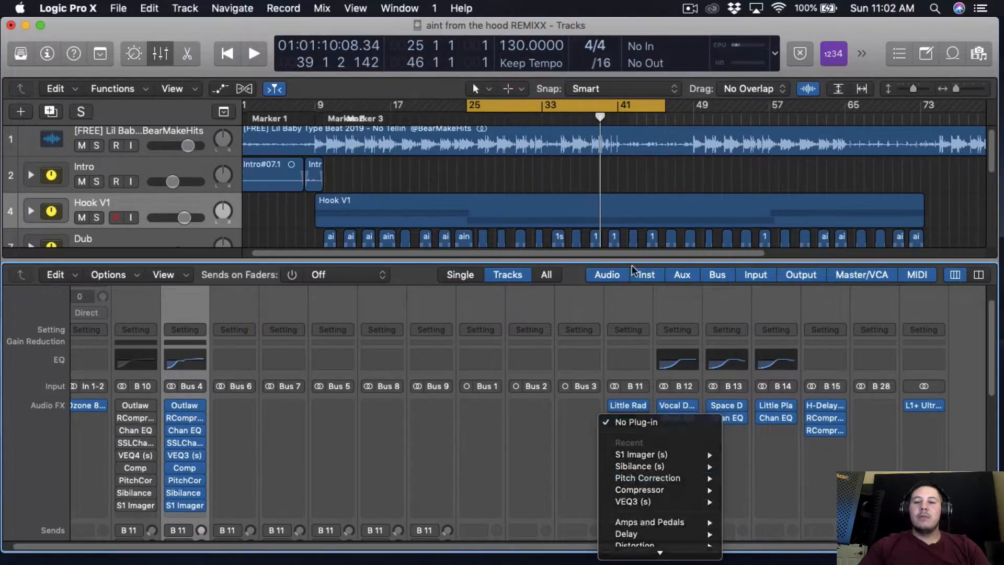
left_click(627, 403)
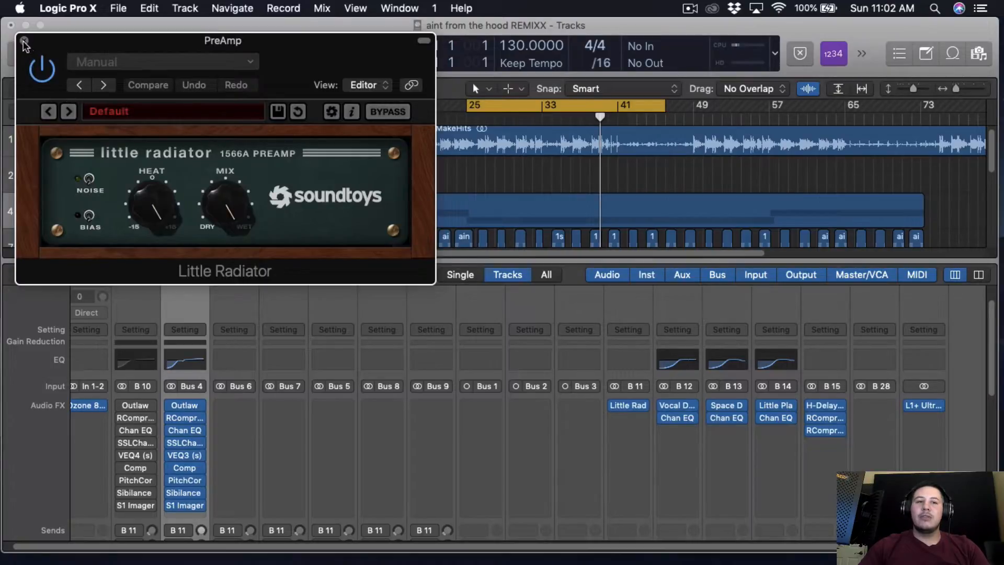
left_click(24, 42)
- Try Softube's Saturation Knob below Little Radiator on the PreAmp aux and turn up its saturation
left_click(627, 418)
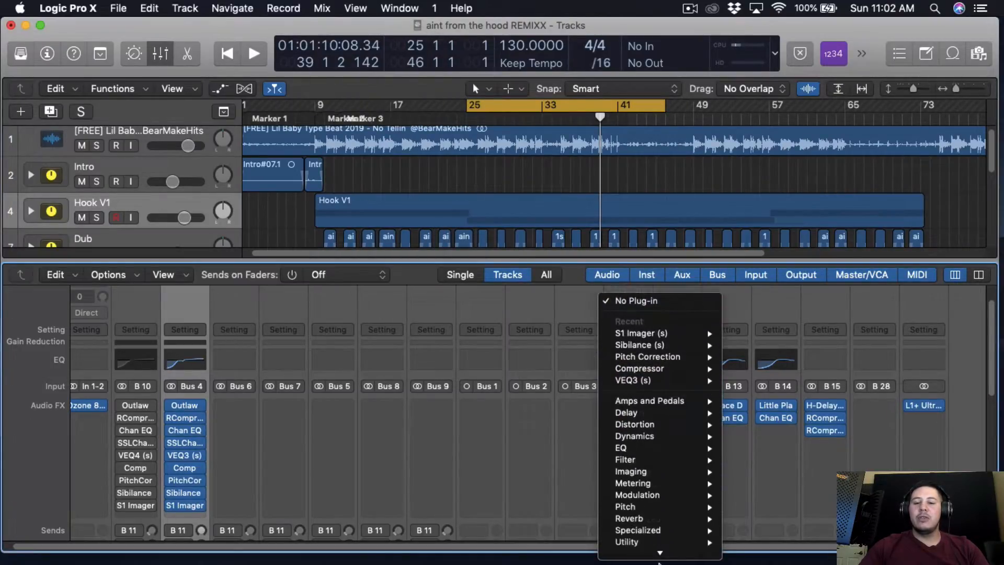
mouse_move(663, 550)
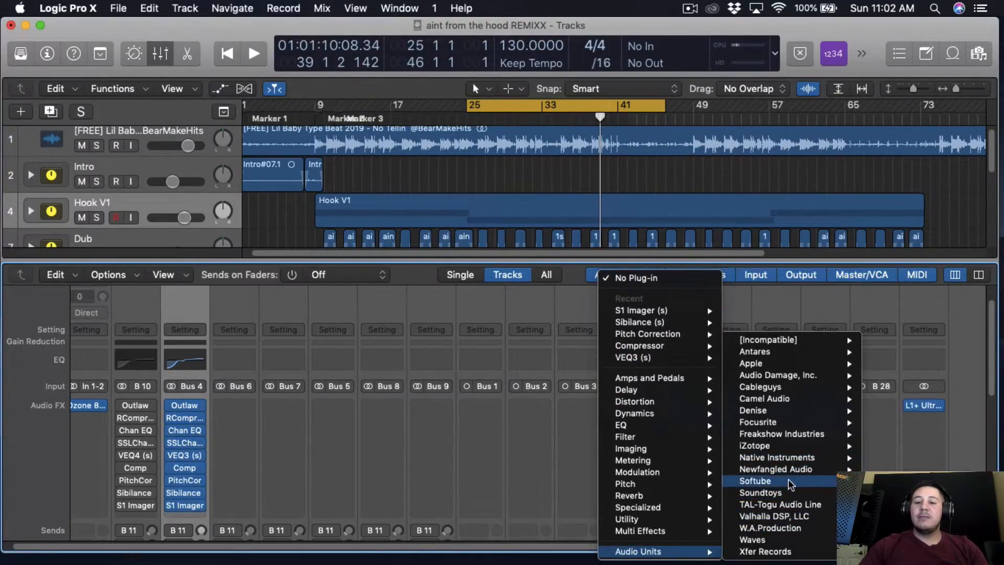
mouse_move(789, 481)
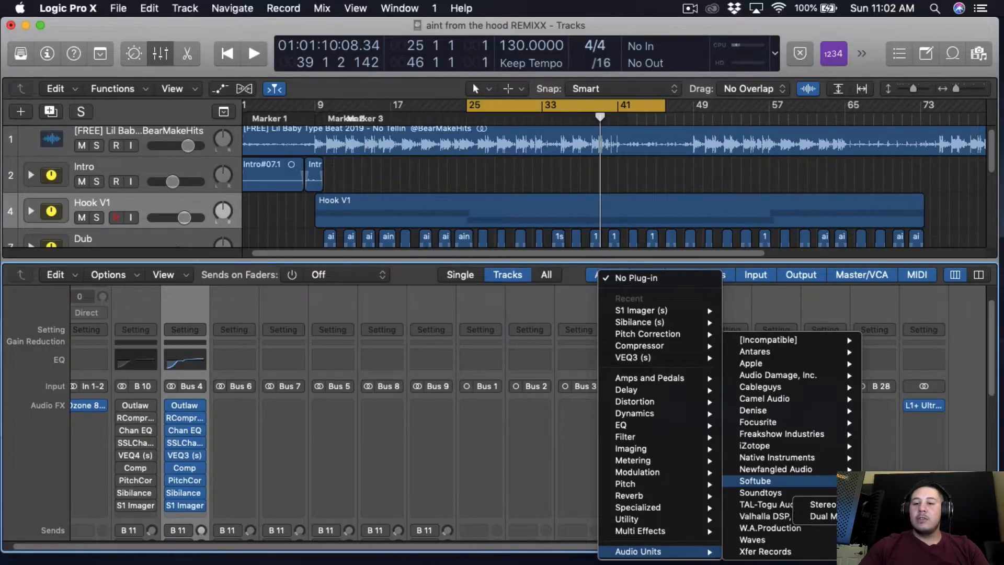
left_click(827, 497)
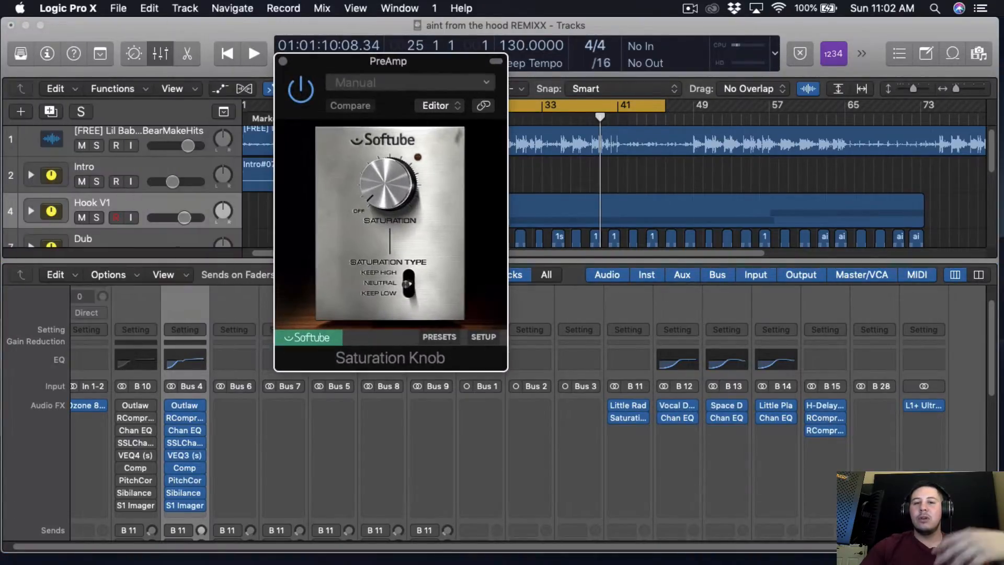
left_click_drag(398, 184, 397, 188)
scroll(233, 450, "down", 3)
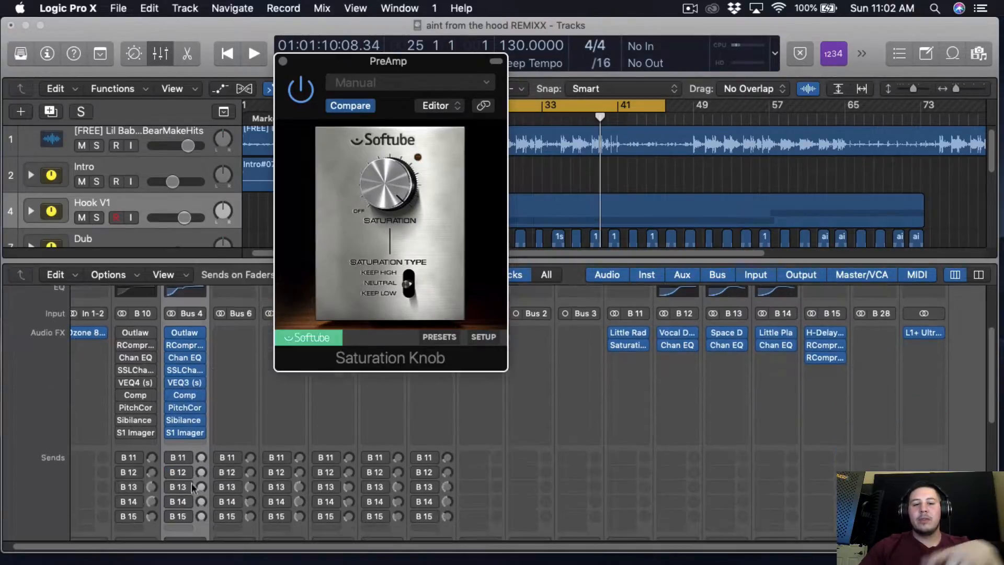
left_click(282, 62)
- Browse the stock distortion plug-ins for the PreAmp aux, and remove its Saturation Knob
left_click(627, 357)
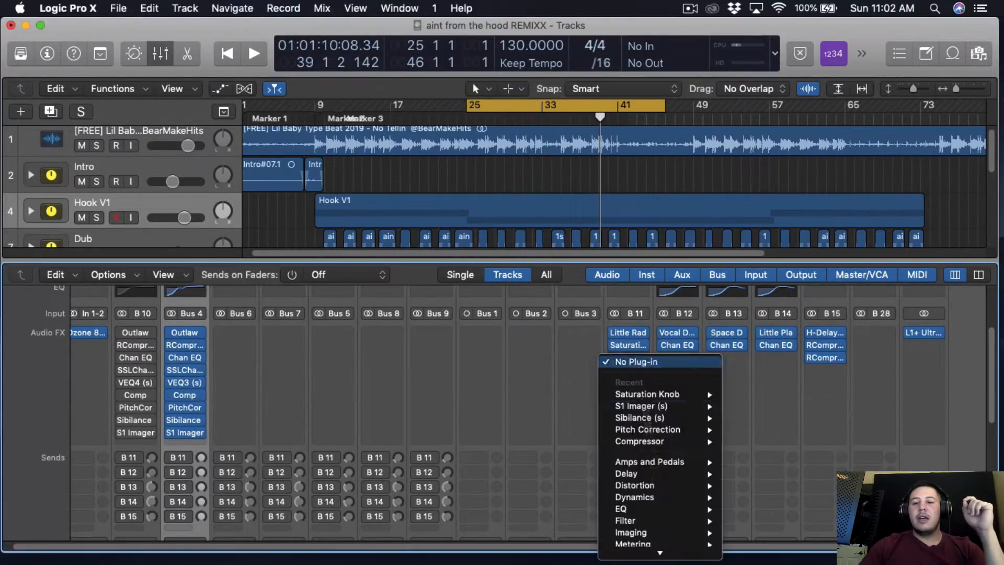
mouse_move(688, 481)
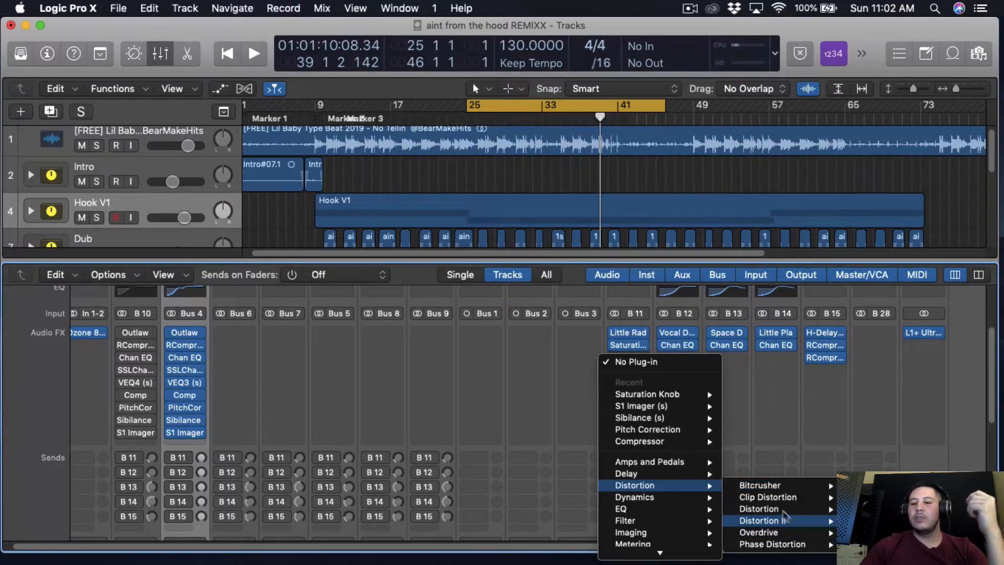
left_click(784, 415)
left_click(642, 347)
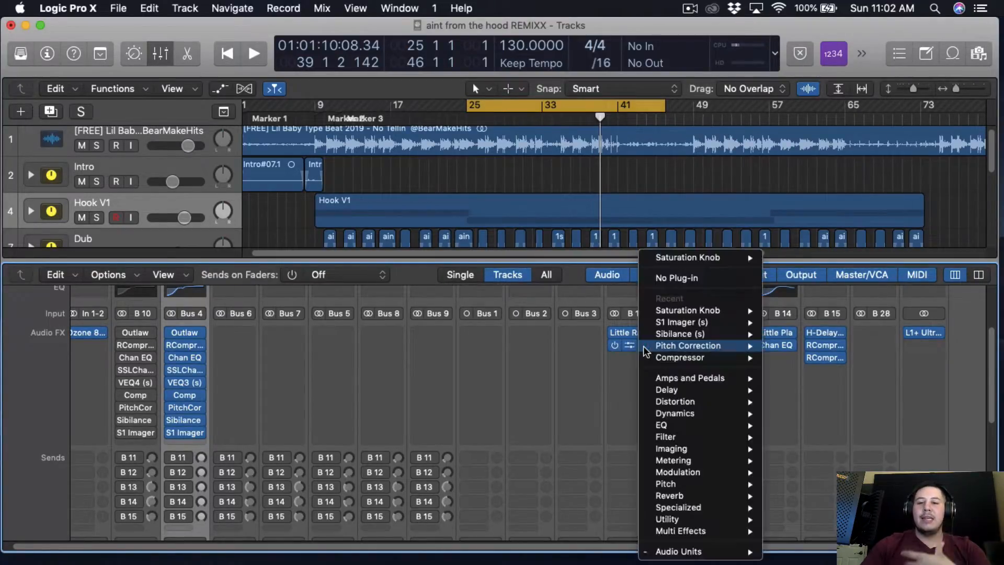
left_click(662, 282)
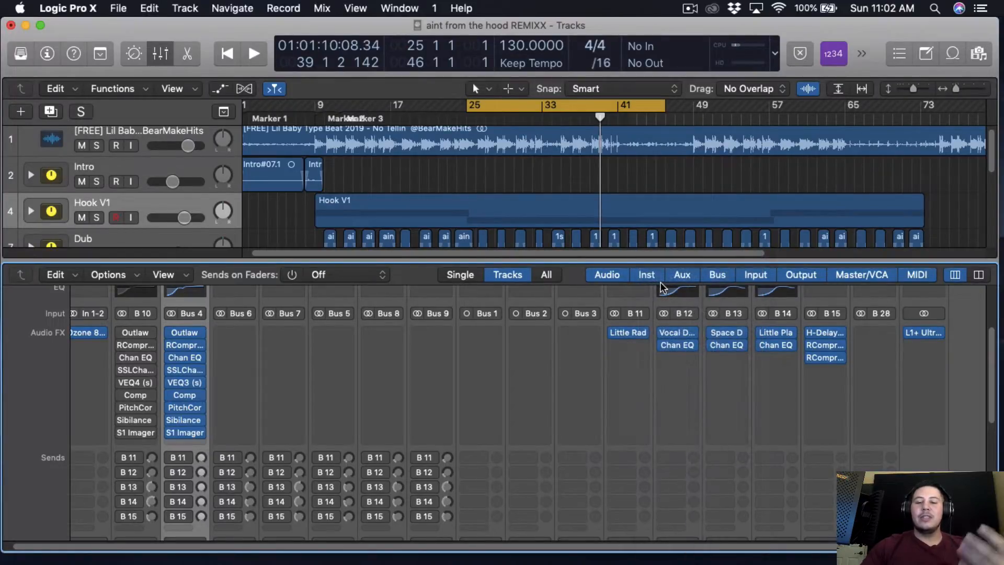
- Enable the B 11 send on Hook V1 and adjust its level by ear during playback
left_click(178, 457)
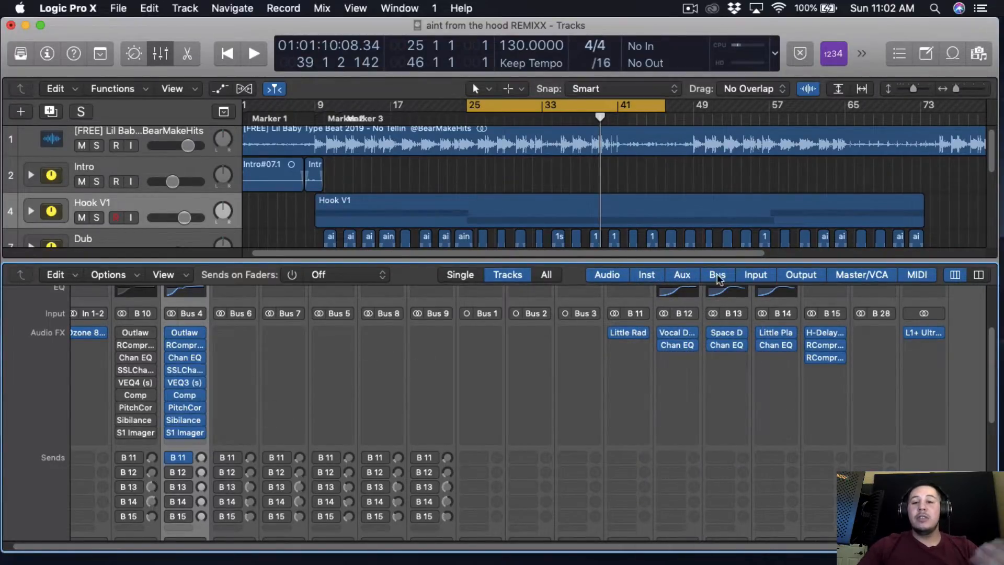
key("space")
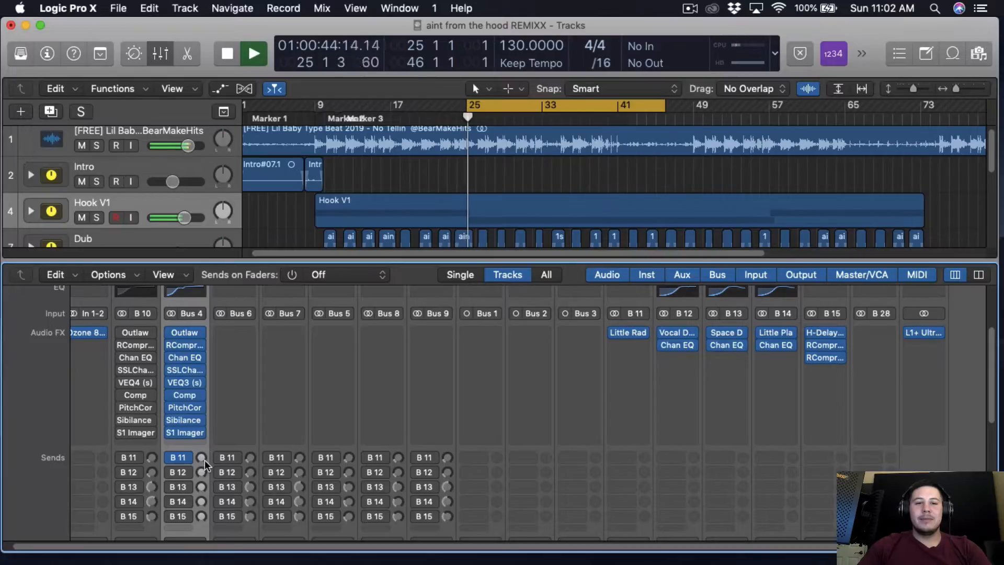
mouse_move(203, 461)
left_mouse_down()
mouse_move(203, 449)
mouse_move(203, 469)
left_mouse_up()
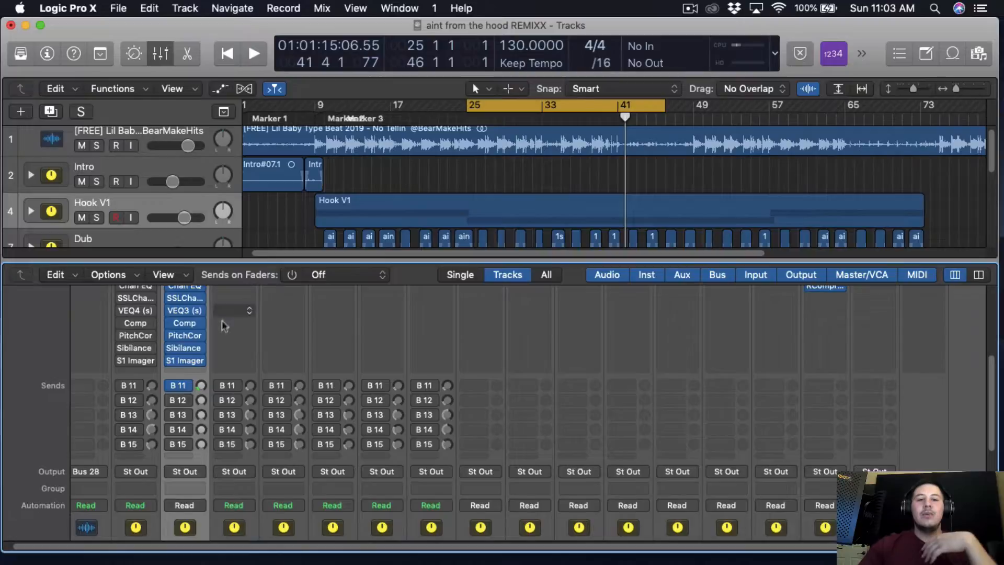
- Review the threshold, ratio, attack and release of RCompressor on Hook V1
scroll(224, 322, "up", 2)
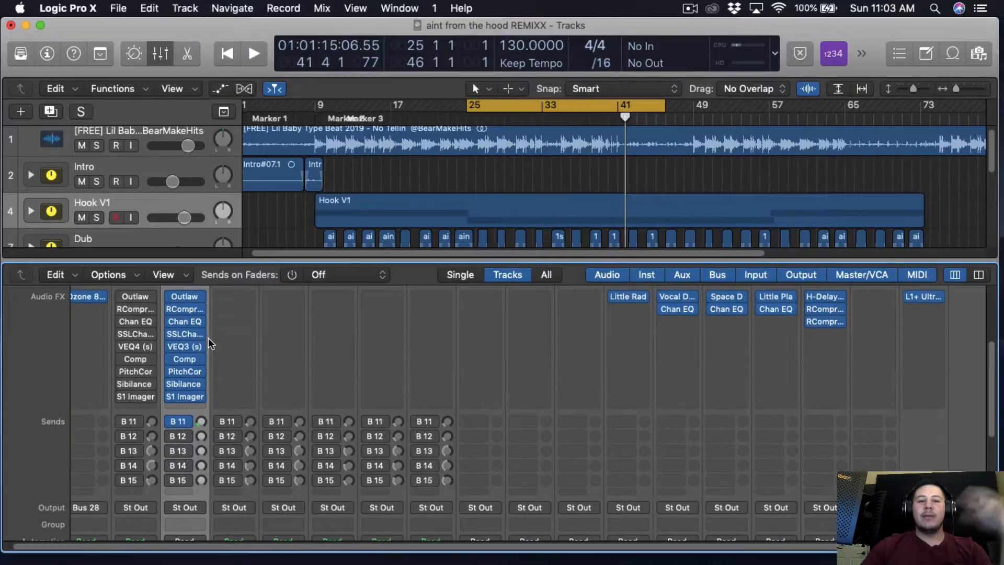
left_click(187, 310)
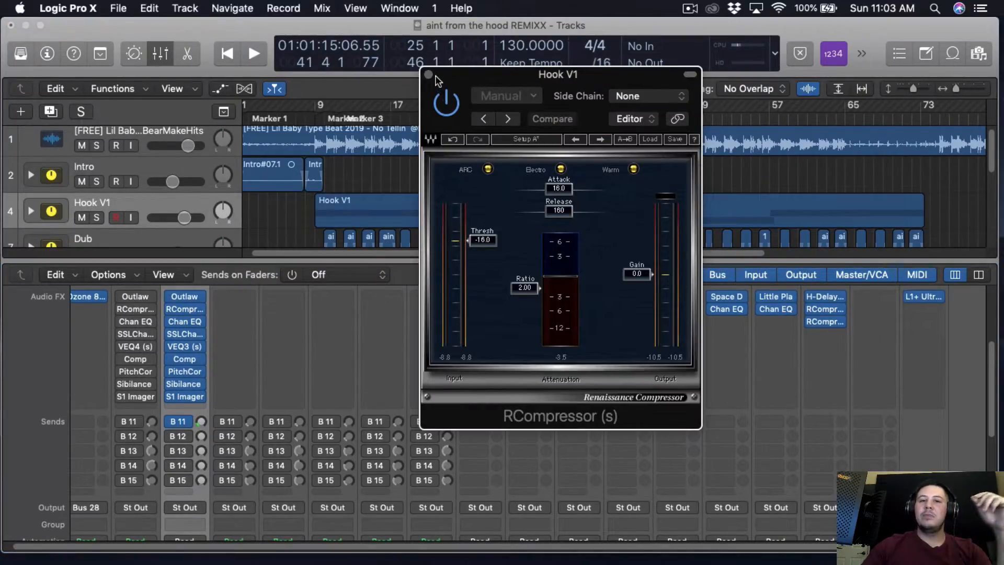
left_click(428, 75)
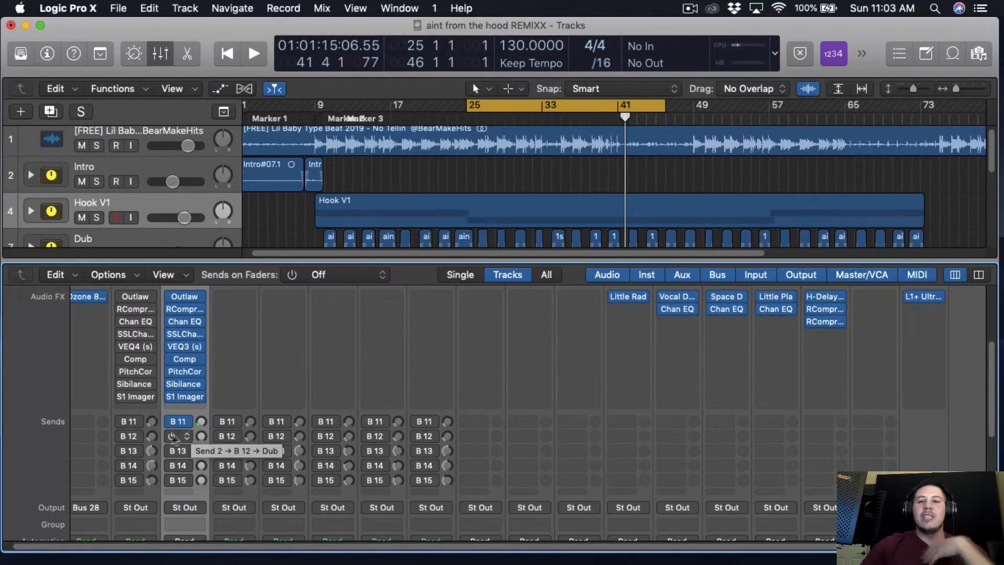
- Enable the B 12 send on Hook V1 and open Vocal Doubler on the Dub aux
scroll(177, 444, "up", 1)
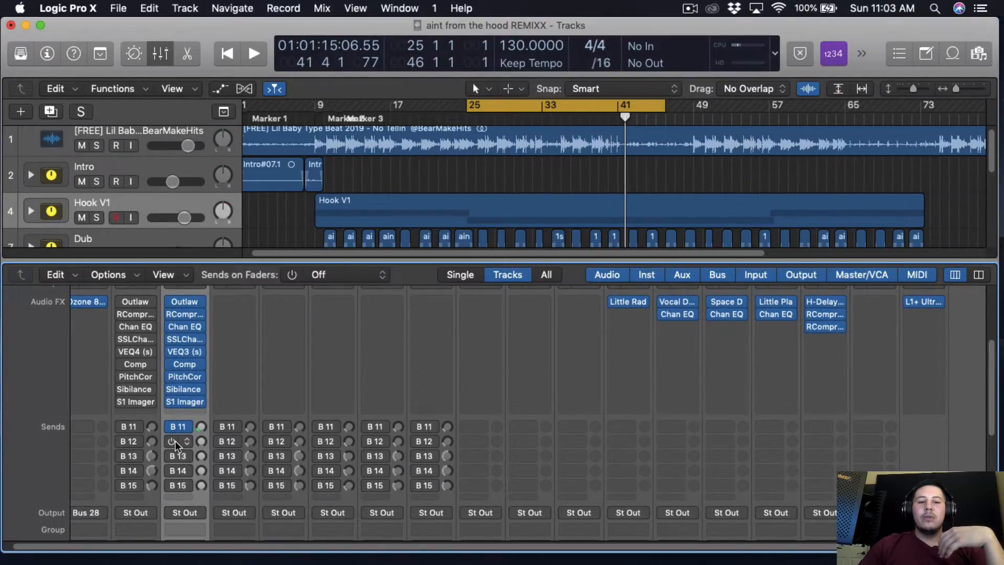
left_click(173, 442)
scroll(575, 408, "up", 3)
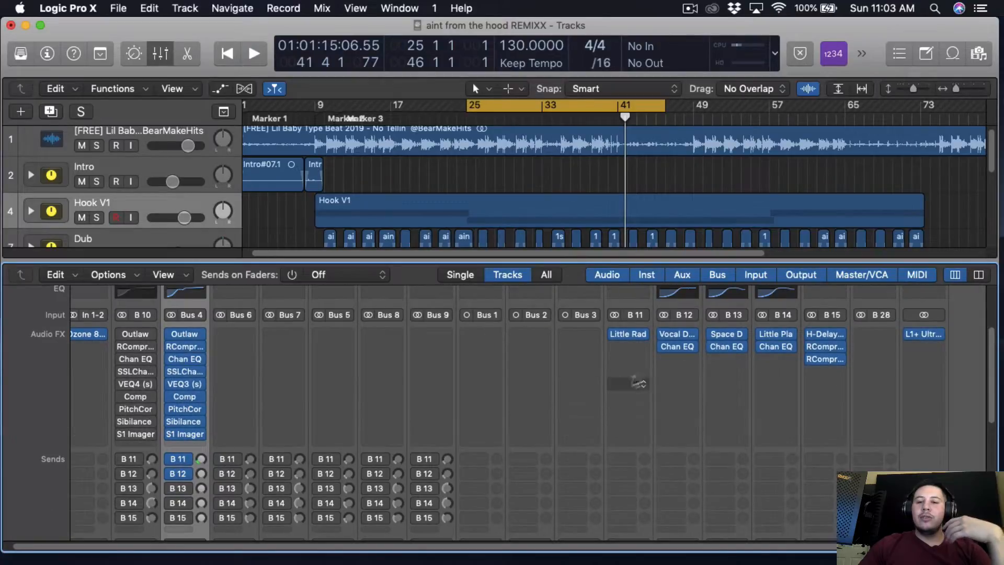
left_click(676, 332)
left_click_drag(302, 21, 461, 21)
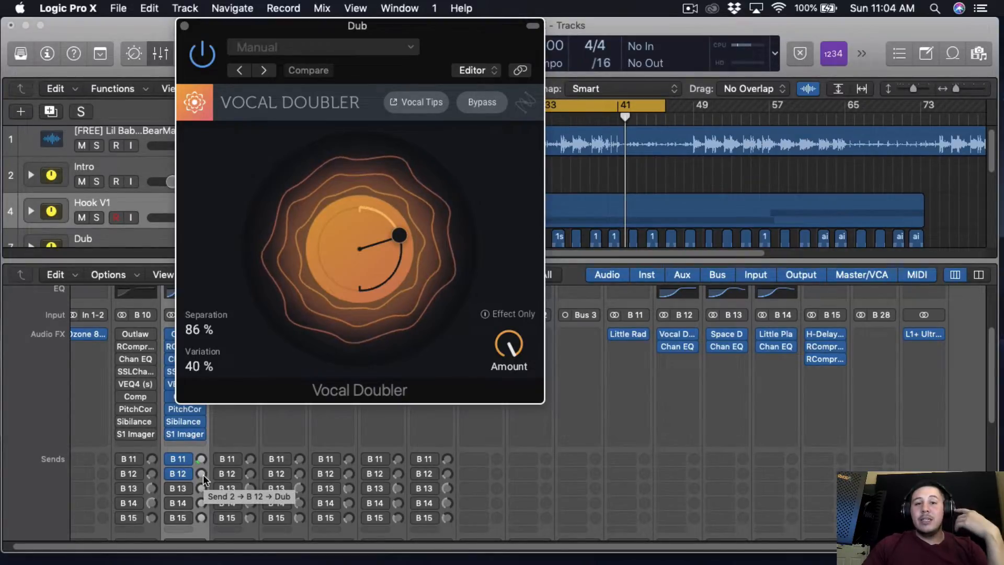
- During playback, adjust Hook V1's B 12 send level and set Vocal Doubler to 90% separation and 37% variation
key("space")
left_click_drag(203, 475, 335, 300)
mouse_move(399, 236)
left_mouse_down()
mouse_move(413, 219)
mouse_move(414, 232)
mouse_move(399, 231)
left_mouse_up()
left_click_drag(201, 473, 200, 562)
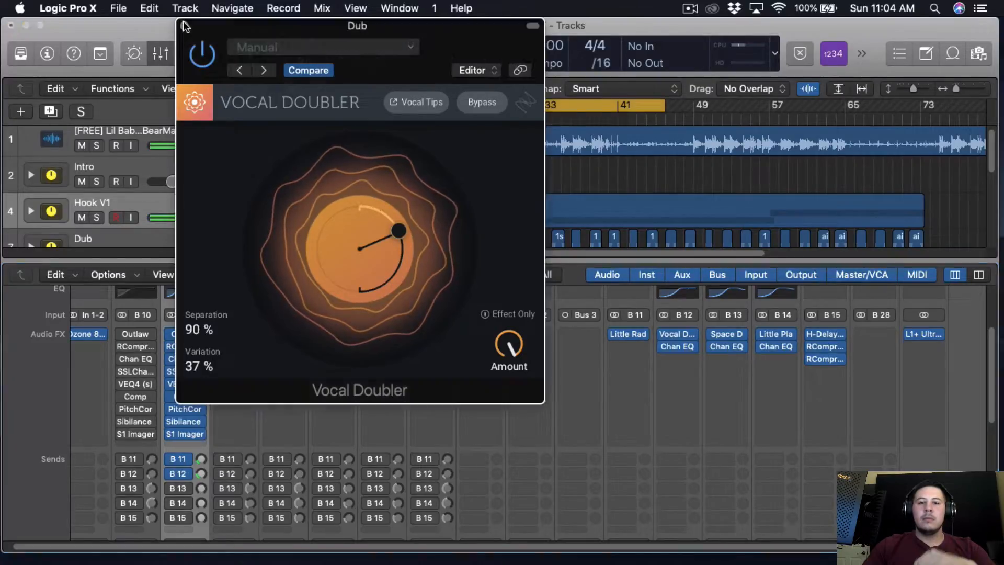
left_click(184, 26)
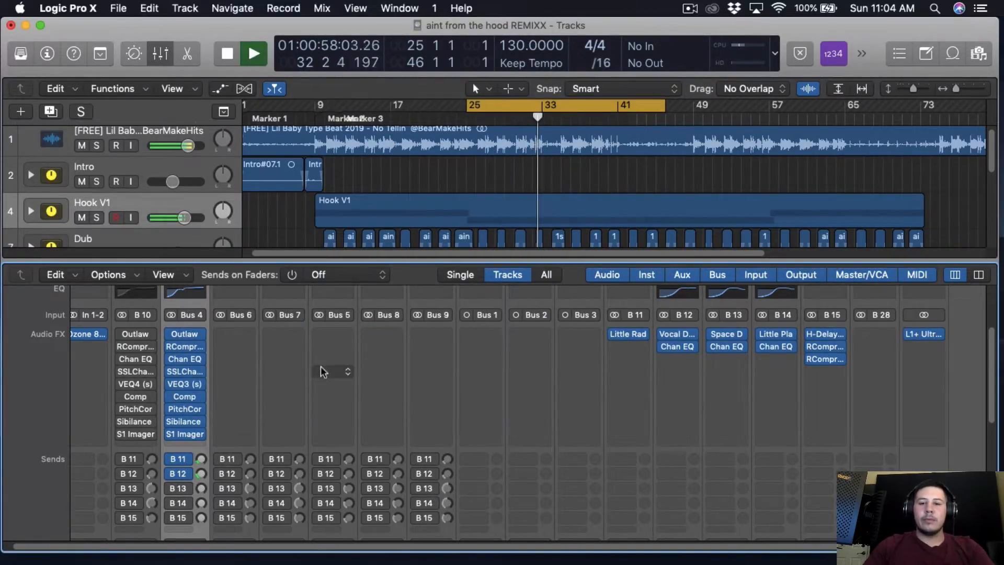
key("space")
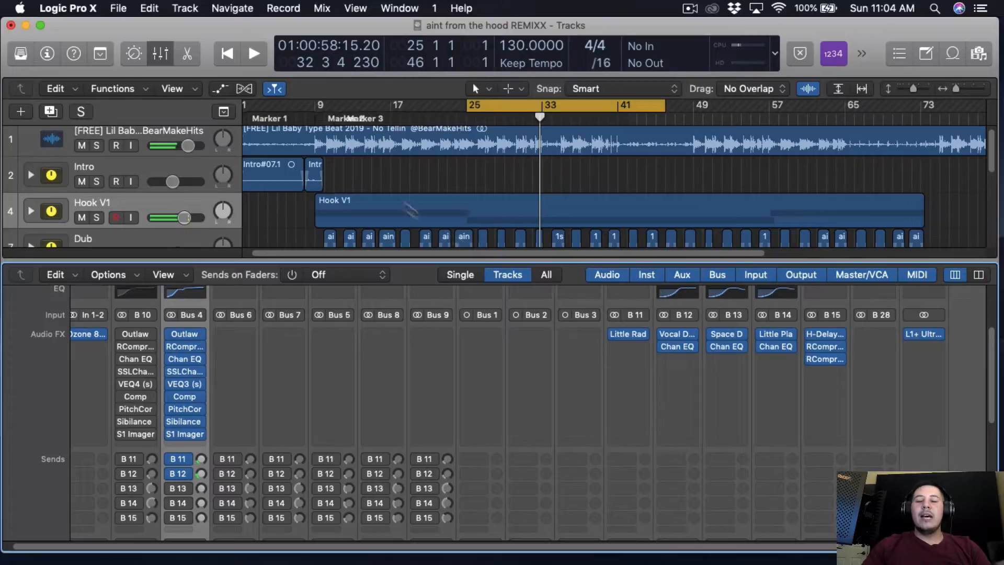
- Examine the Channel EQ on the Dub aux, close it, and open Space Designer on the Reverb aux
left_click(678, 293)
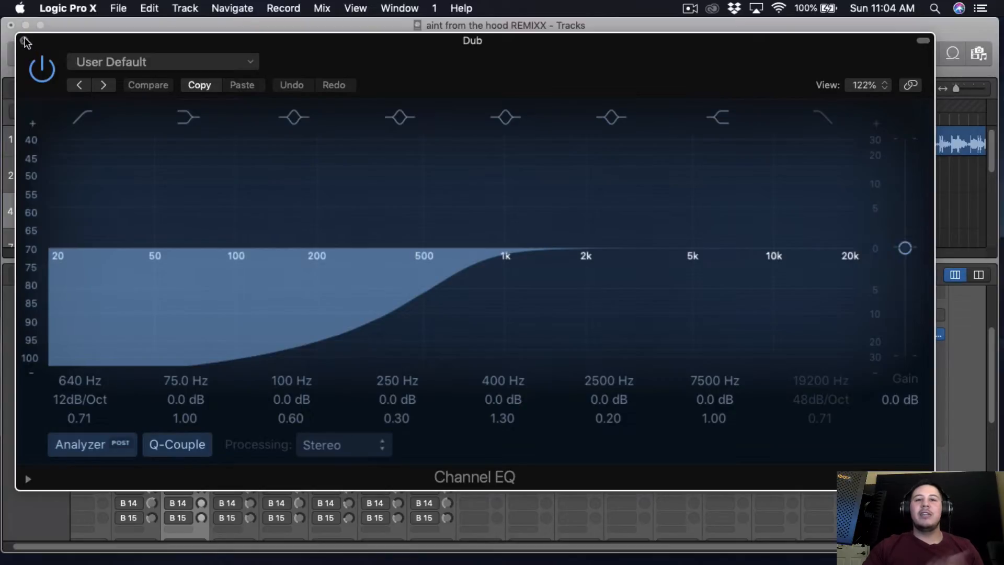
left_click(24, 41)
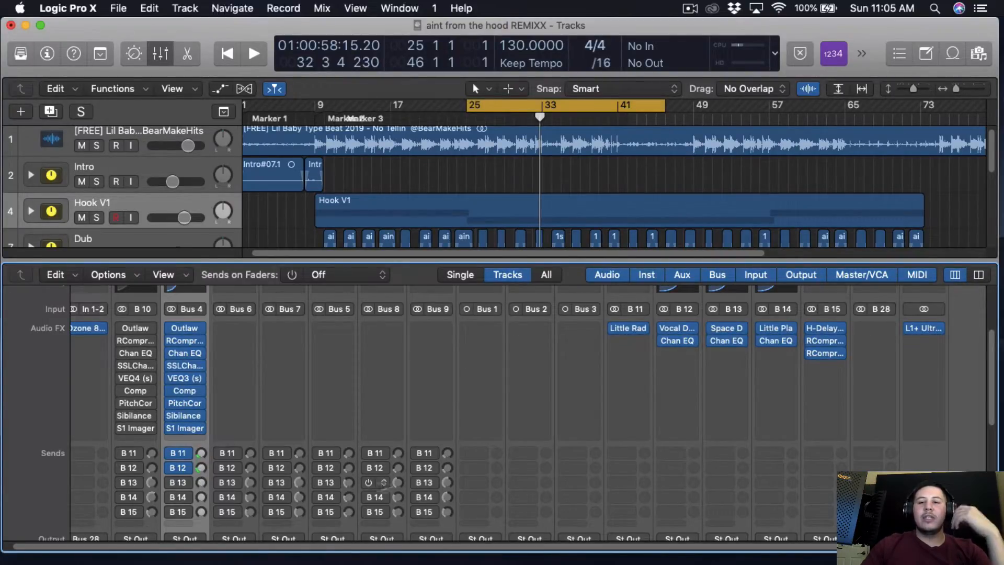
left_click(725, 326)
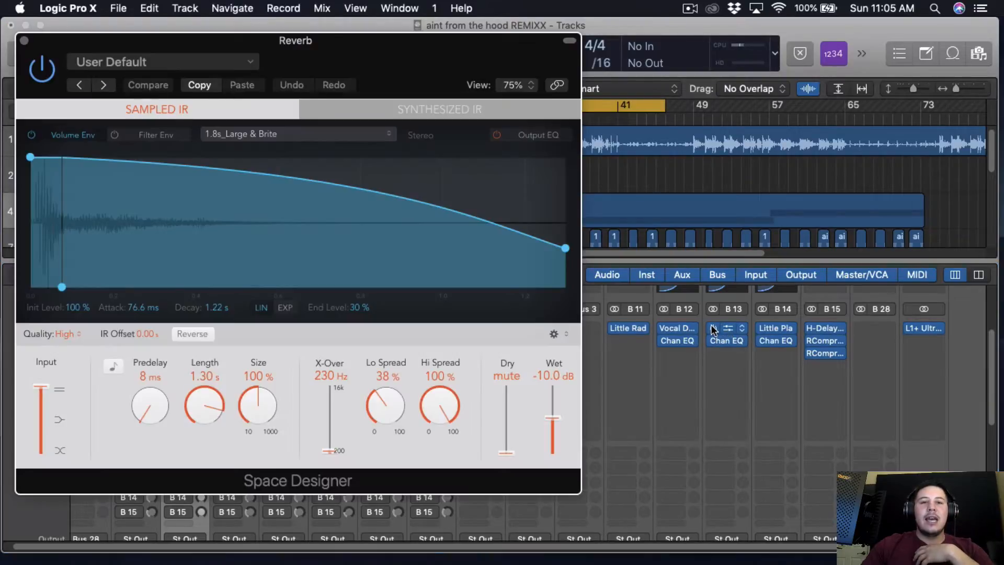
left_click_drag(372, 73, 390, 65)
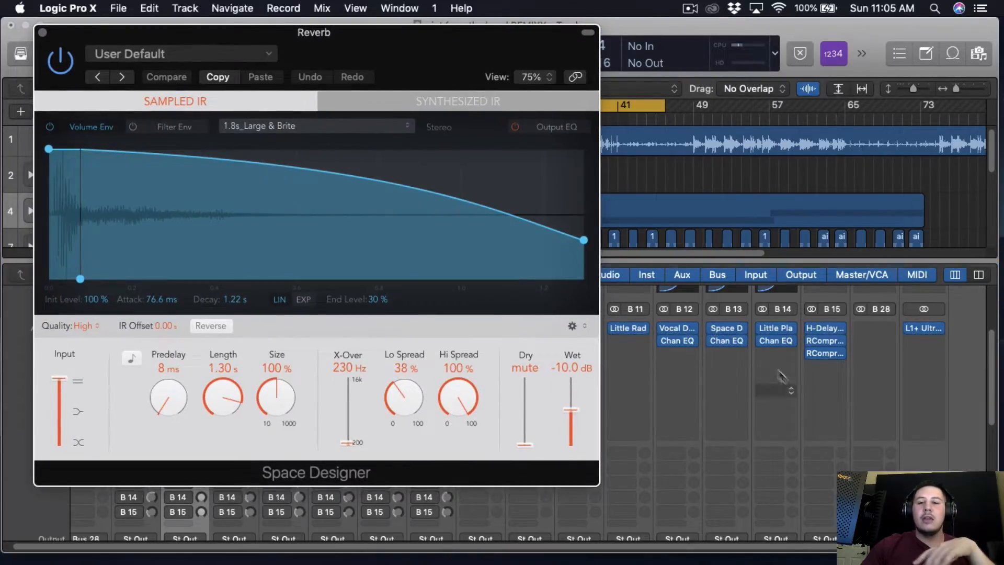
left_click(732, 354)
mouse_move(757, 494)
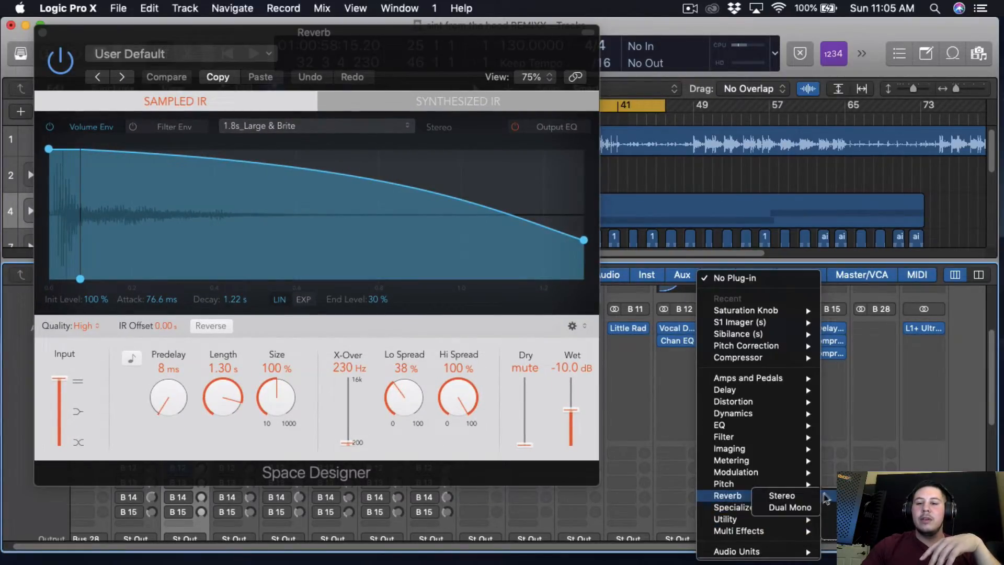
mouse_move(850, 530)
left_click(784, 530)
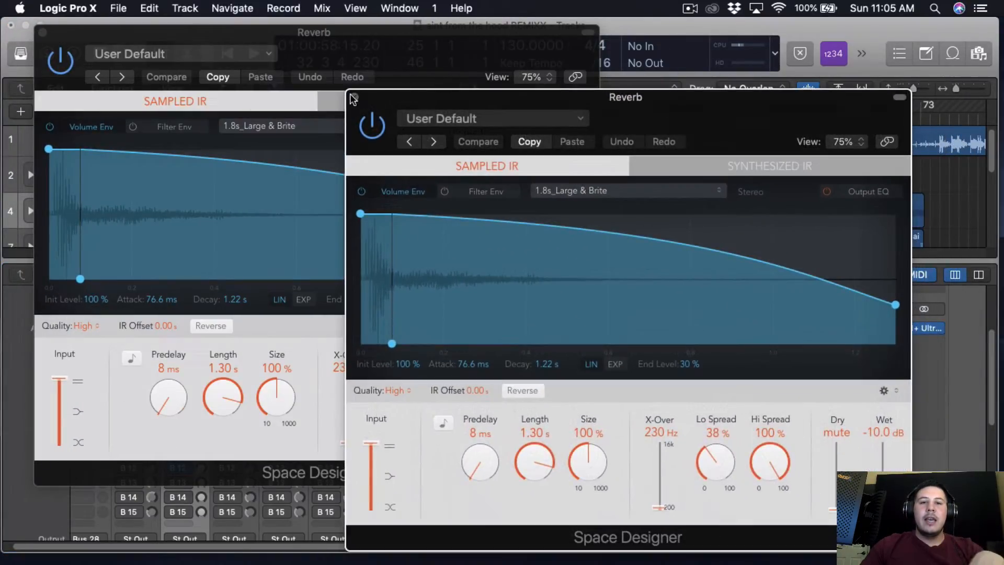
left_click(353, 99)
- Set Space Designer's size to 120 %, then enable Hook V1's B 13 send and adjust its level by ear during playback
left_click_drag(399, 32, 688, 13)
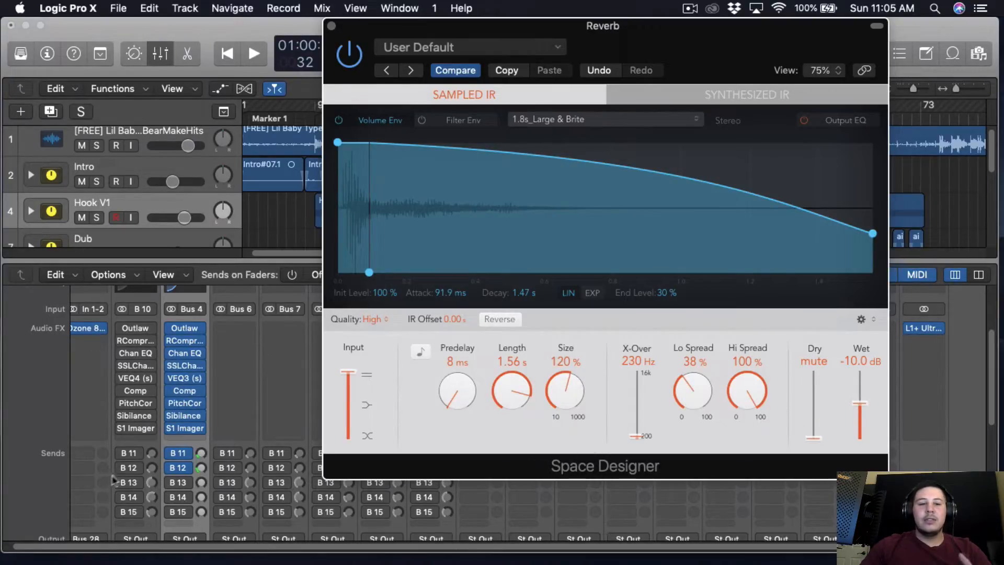
left_click(174, 482)
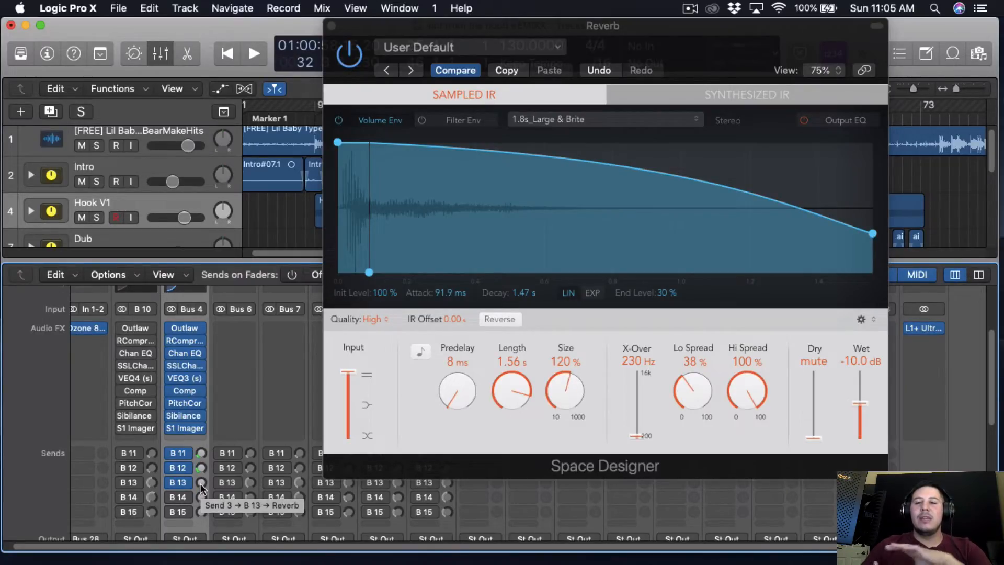
left_click(725, 390)
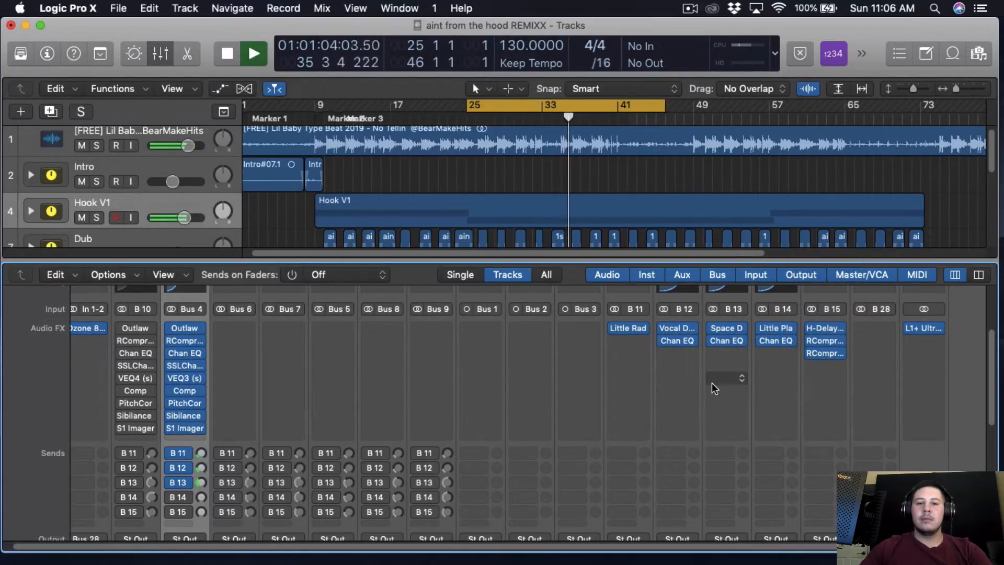
mouse_move(202, 483)
left_mouse_down()
mouse_move(210, 445)
mouse_move(203, 465)
left_mouse_up()
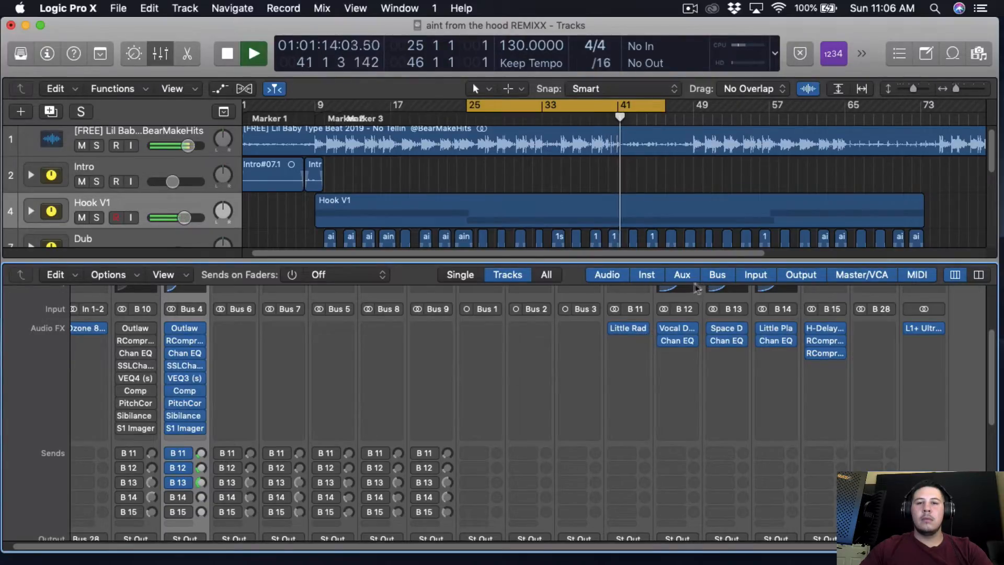
key("space")
- Browse the Small Spaces categories among Space Designer's settings on the Reverb aux without loading one
scroll(729, 352, "up", 2)
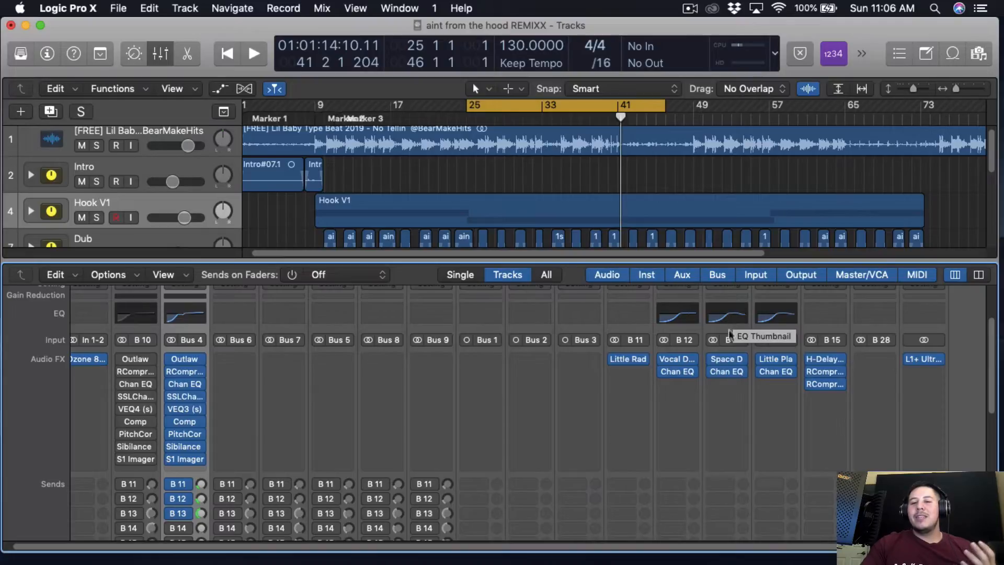
mouse_move(725, 358)
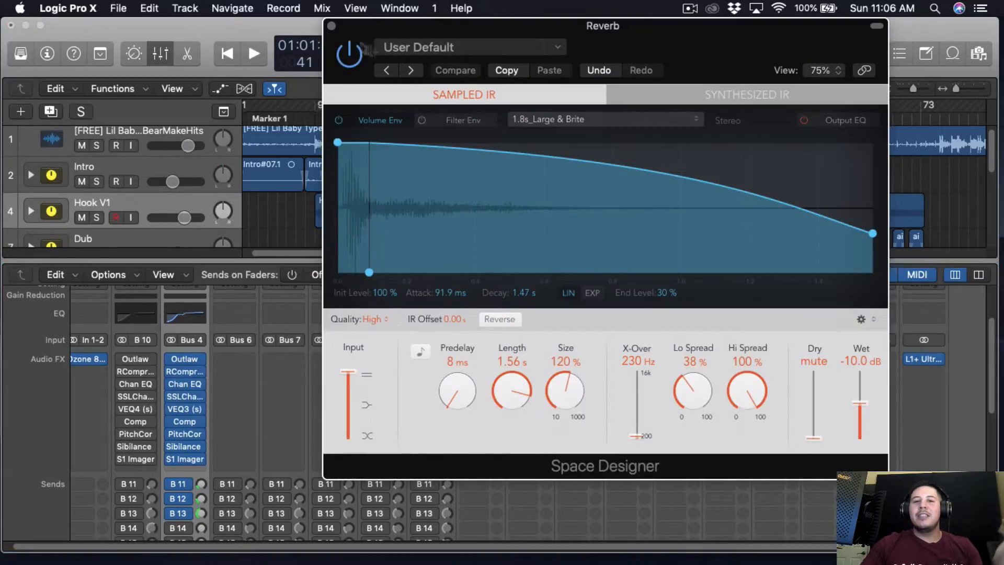
left_click(467, 47)
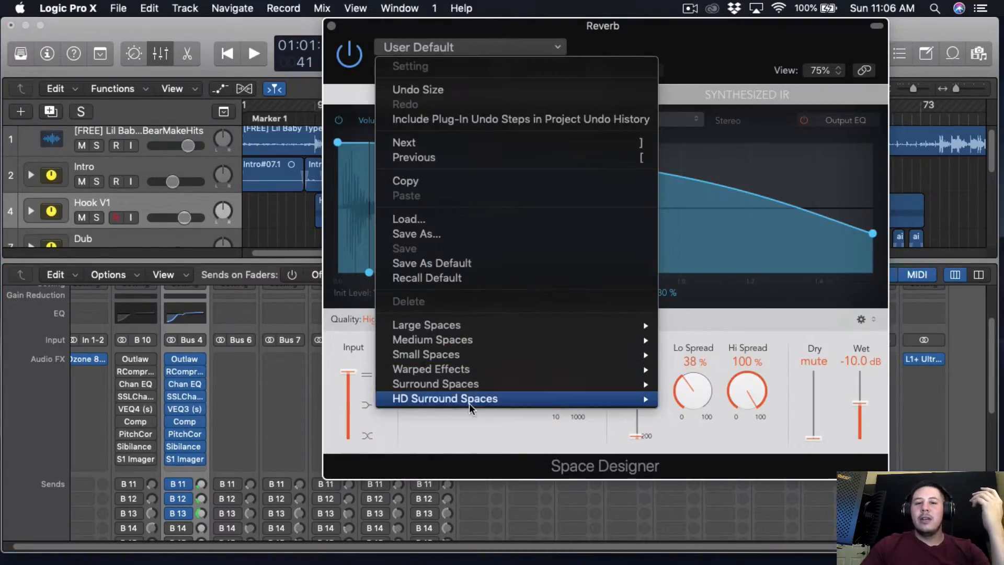
mouse_move(491, 377)
mouse_move(498, 355)
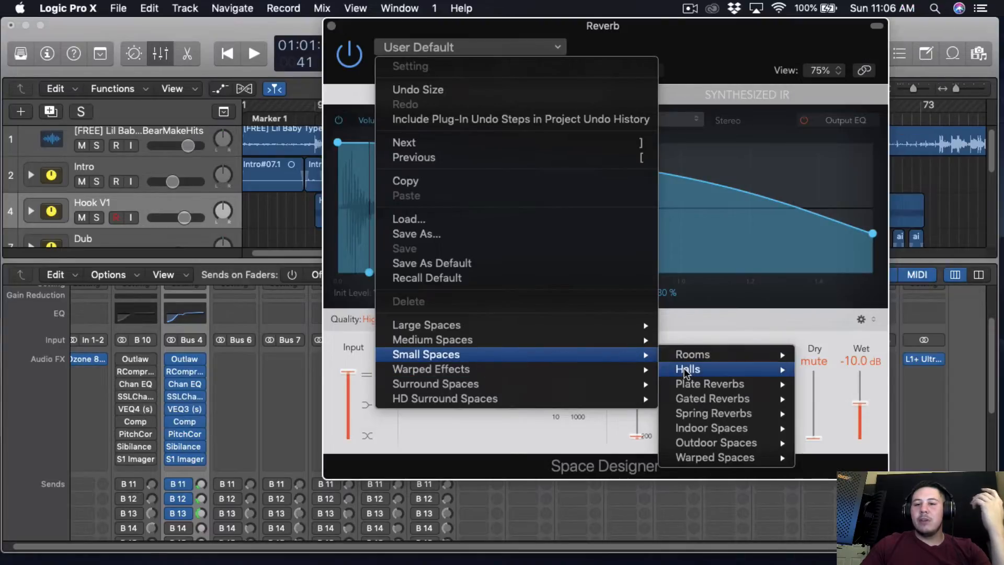
mouse_move(721, 355)
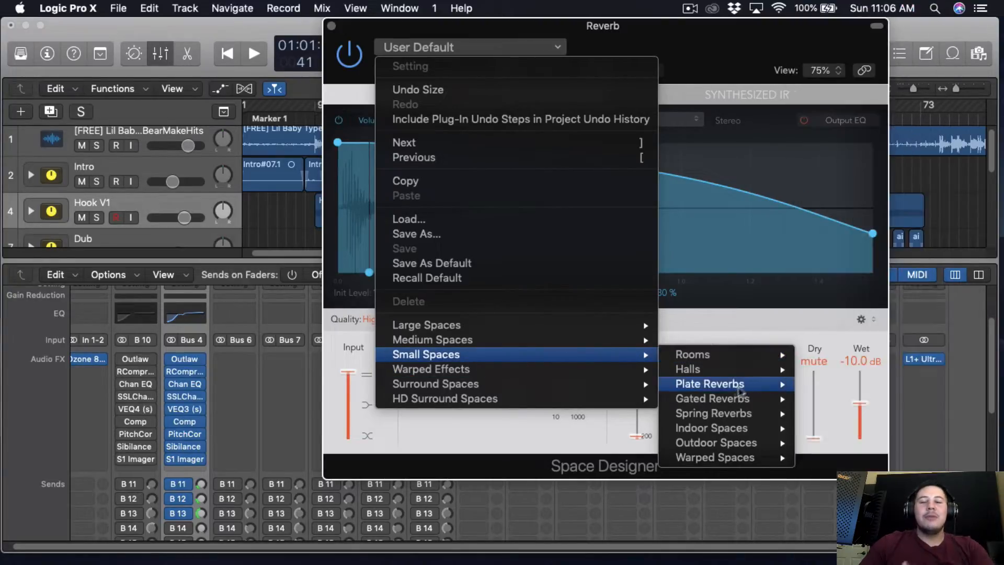
left_click(719, 287)
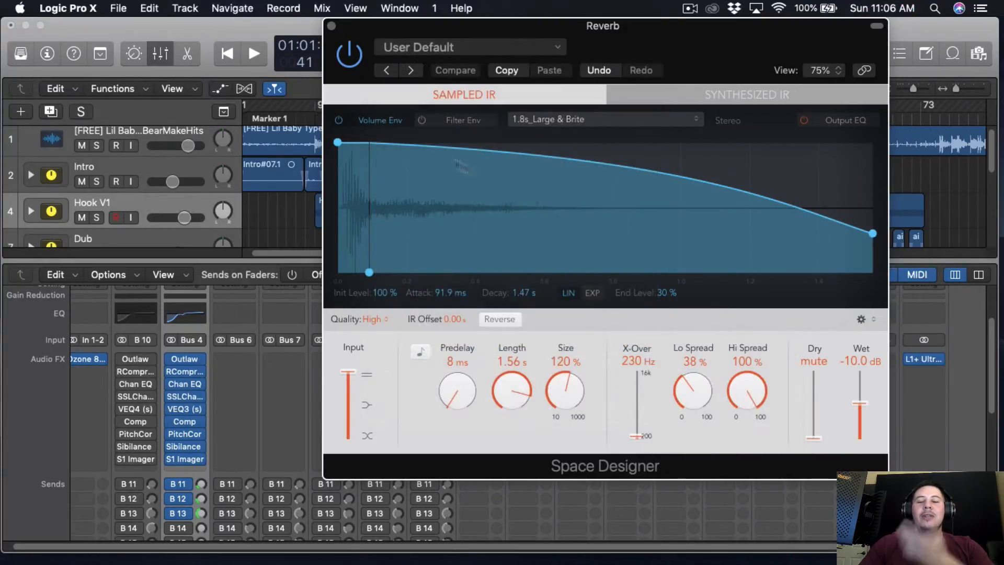
left_click(333, 26)
- Examine the low cut and high shelf of the Channel EQ on the Reverb aux
left_click(727, 375)
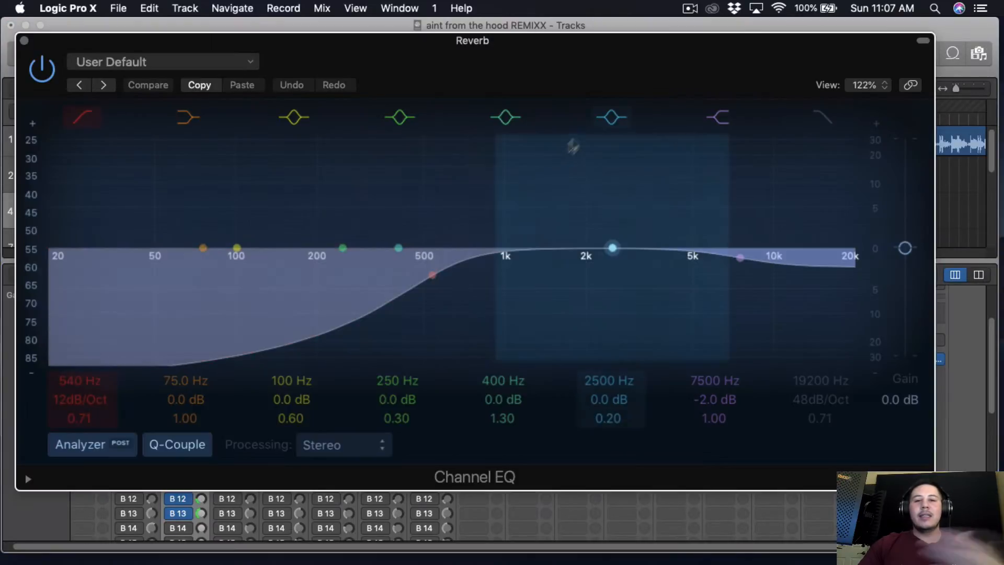
left_click_drag(577, 78, 605, 63)
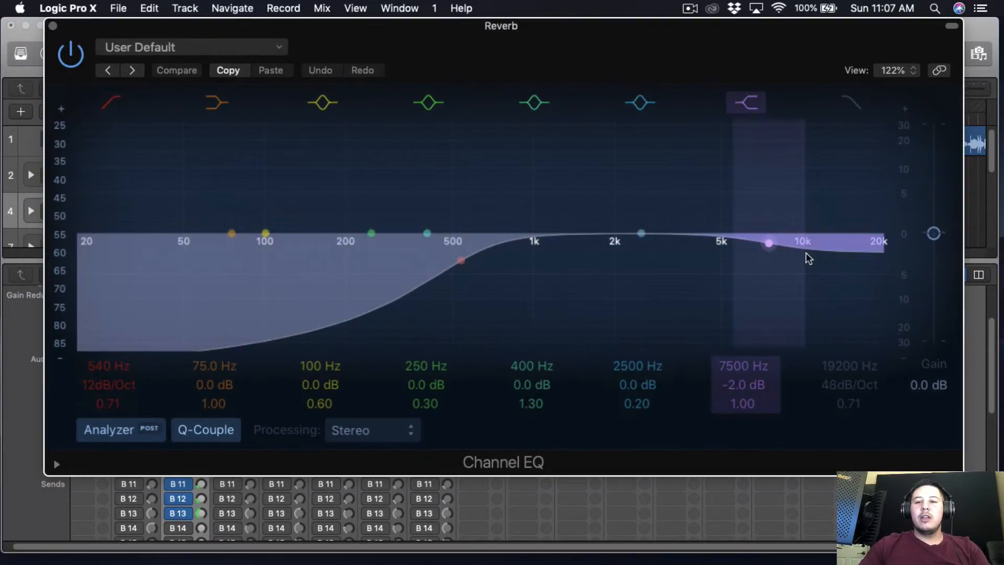
left_click(53, 27)
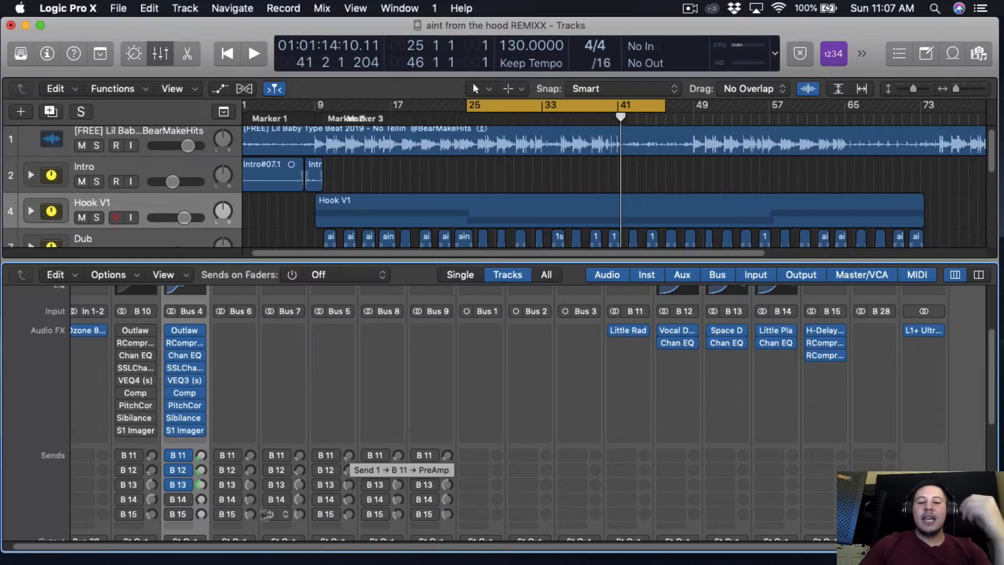
- Check Little Plate on the Big Reverb aux and adjust Hook V1's B 14 send level by ear during playback
left_click(777, 325)
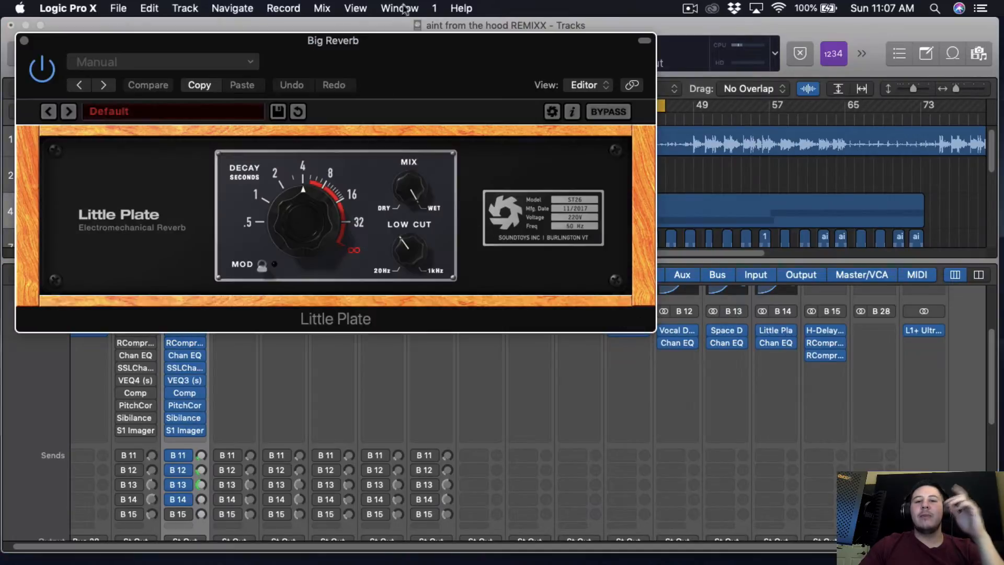
left_click_drag(470, 43, 576, 34)
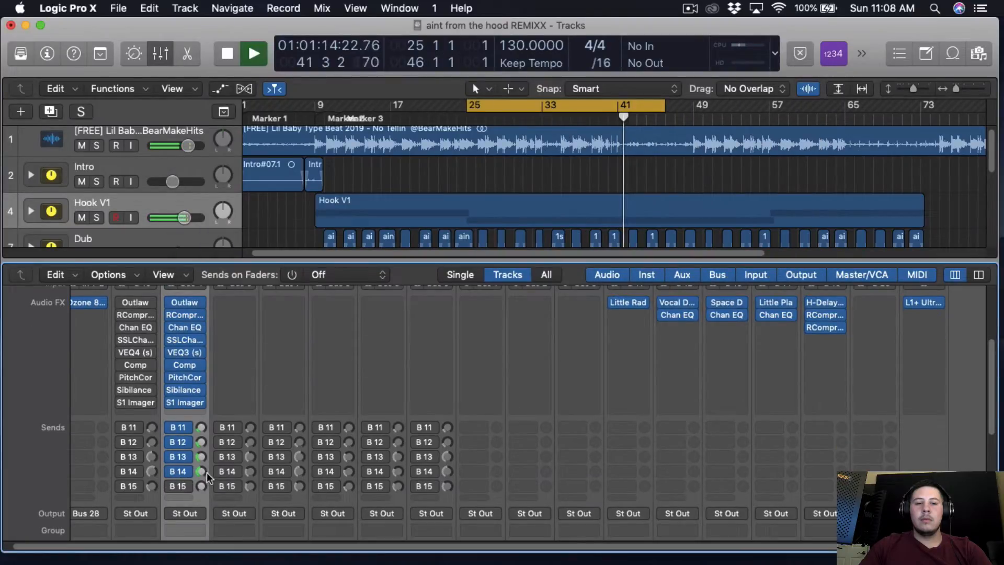
left_click_drag(202, 471, 203, 466)
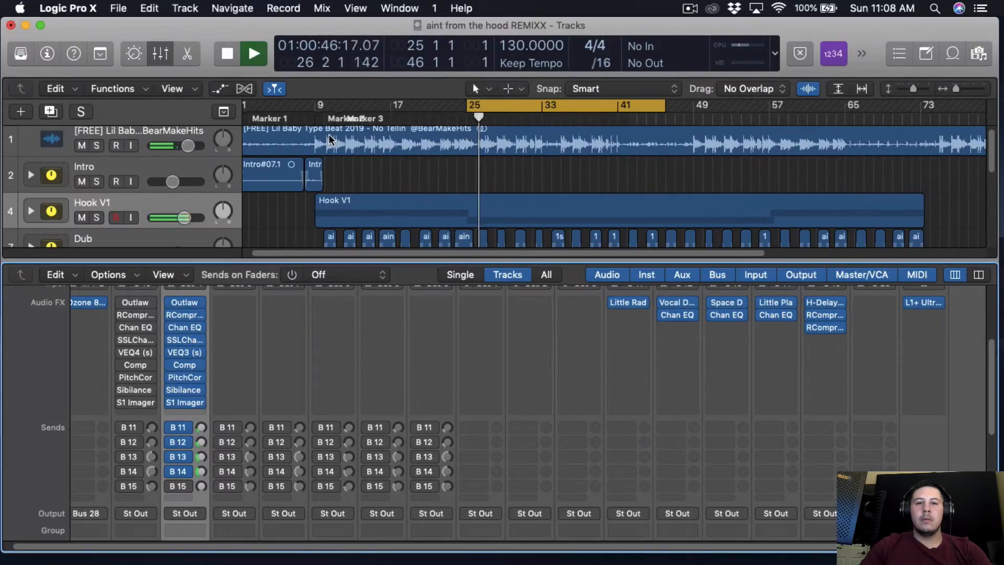
key("space")
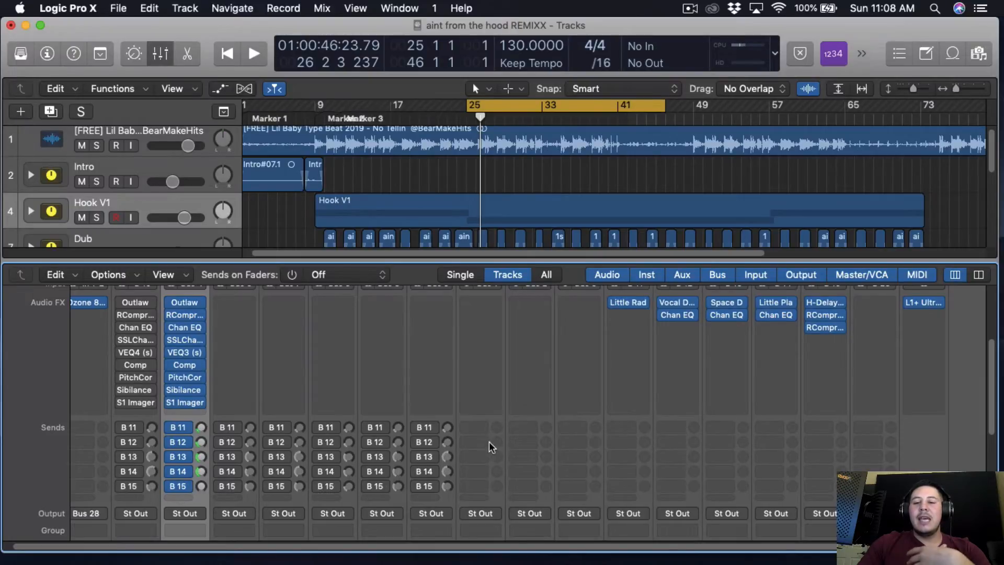
- Enable the B 15 send on Hook V1 and examine the tempo sync and ping-pong settings of H-Delay on the Delay aux
scroll(856, 318, "up", 2)
left_click(823, 327)
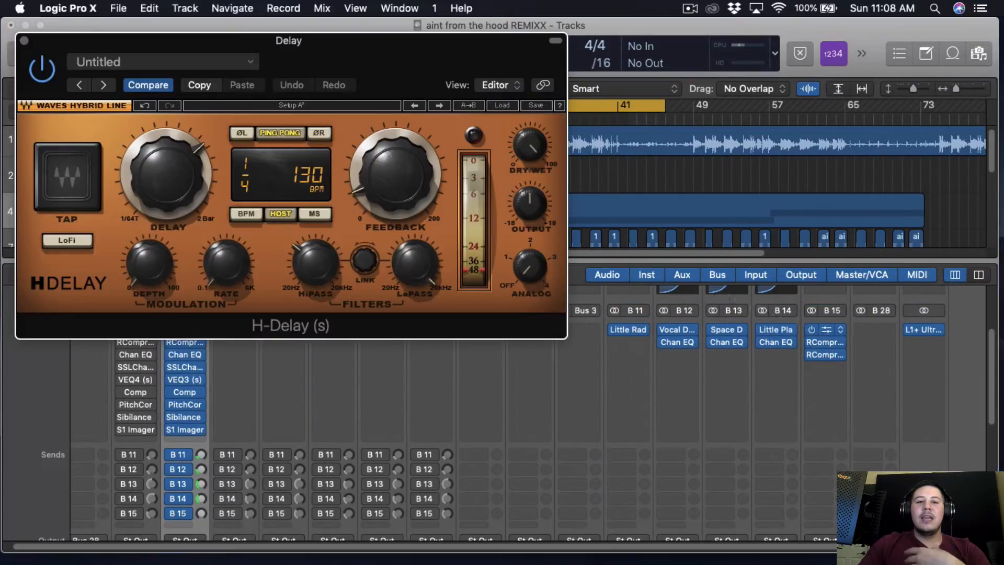
left_click_drag(400, 50, 532, 135)
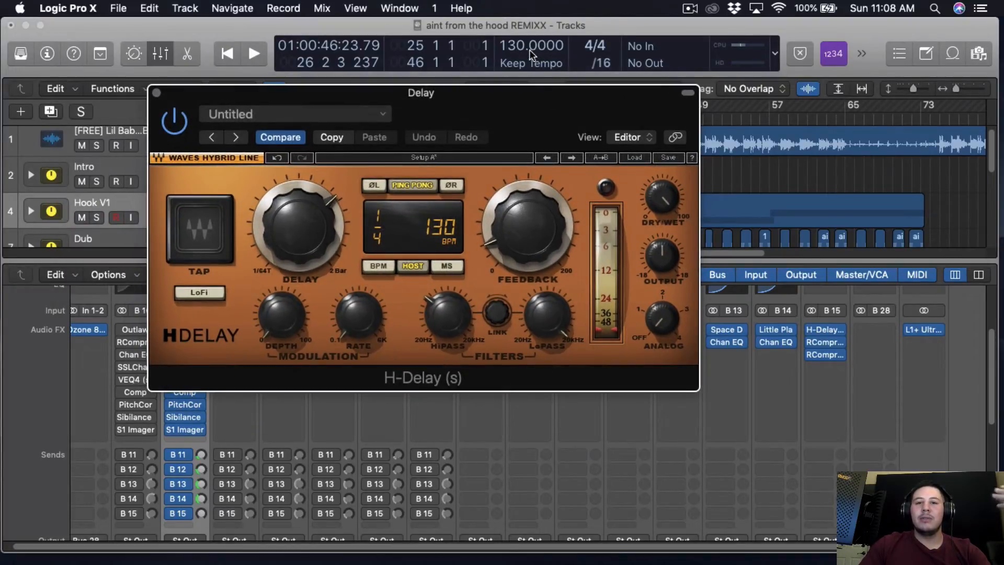
left_click_drag(501, 94, 503, 86)
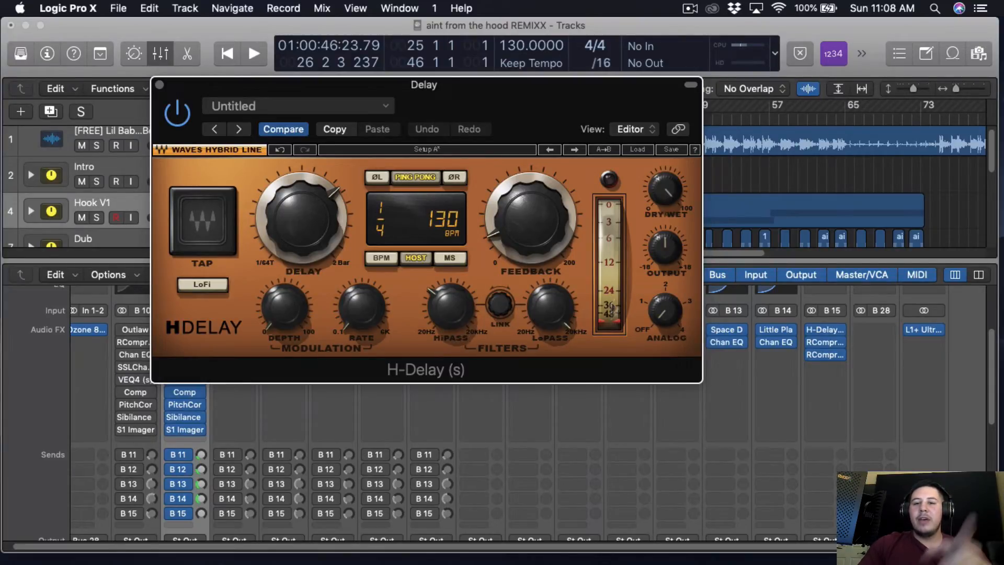
key("super+w")
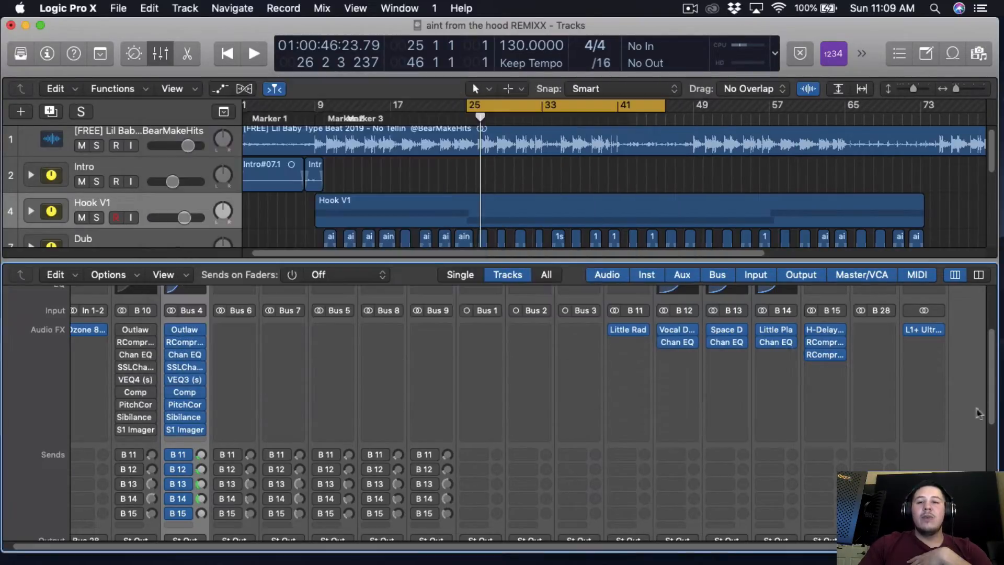
- With Hook V1 soloed and playing, examine the RCompressor on the Delay aux that is sidechained to Bus 4
left_click(821, 341)
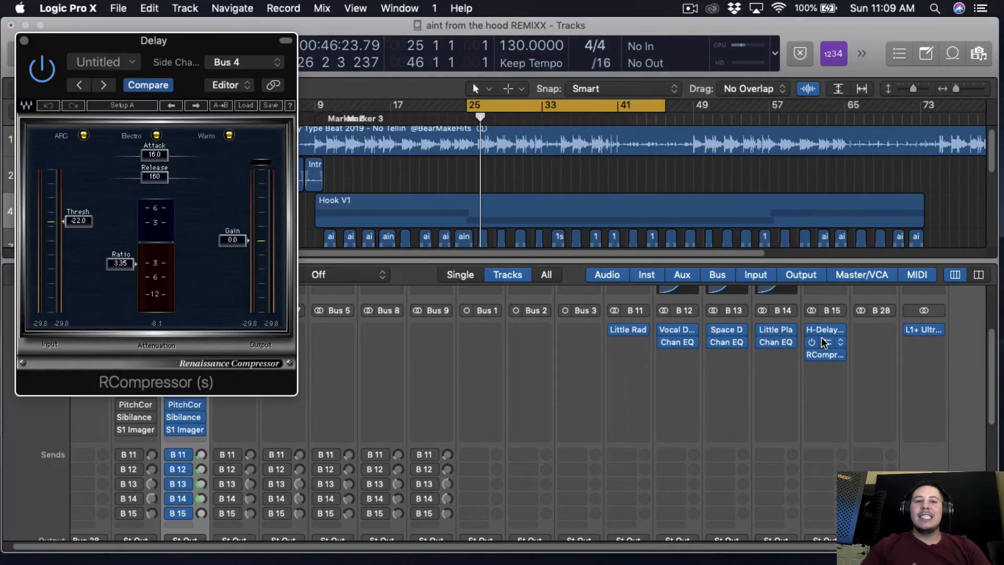
left_click_drag(176, 45, 289, 142)
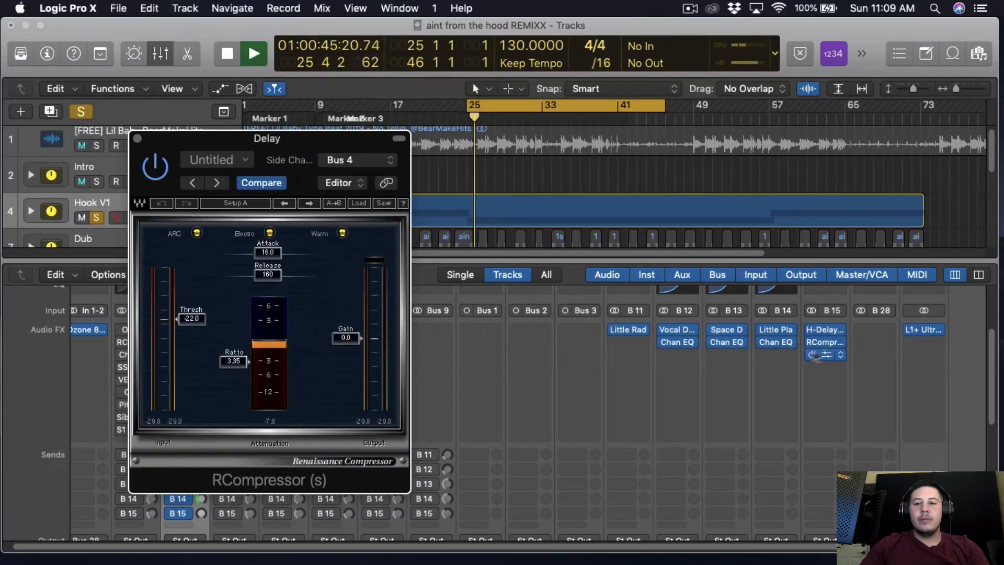
left_click(824, 354)
left_click(37, 55)
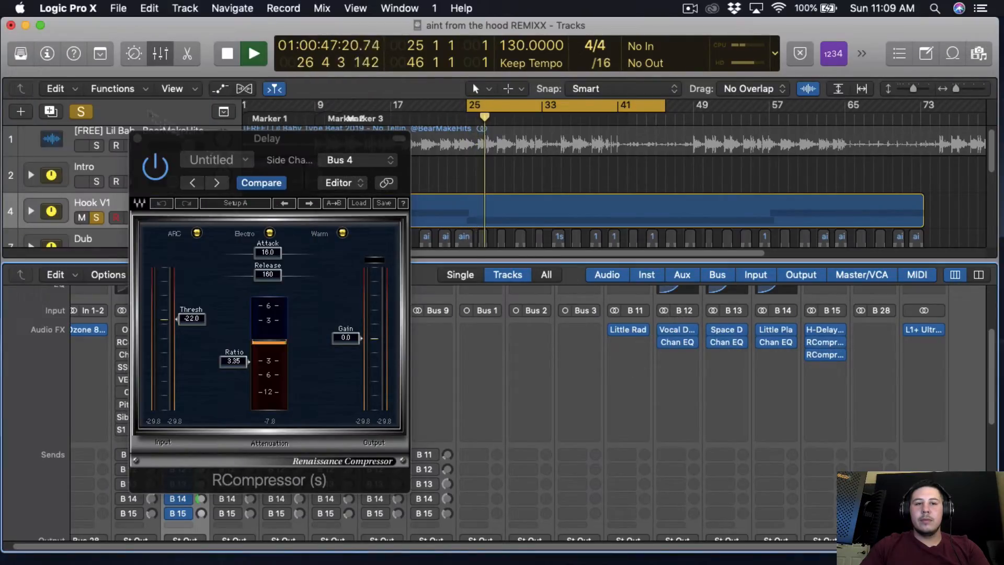
left_click_drag(305, 162, 333, 149)
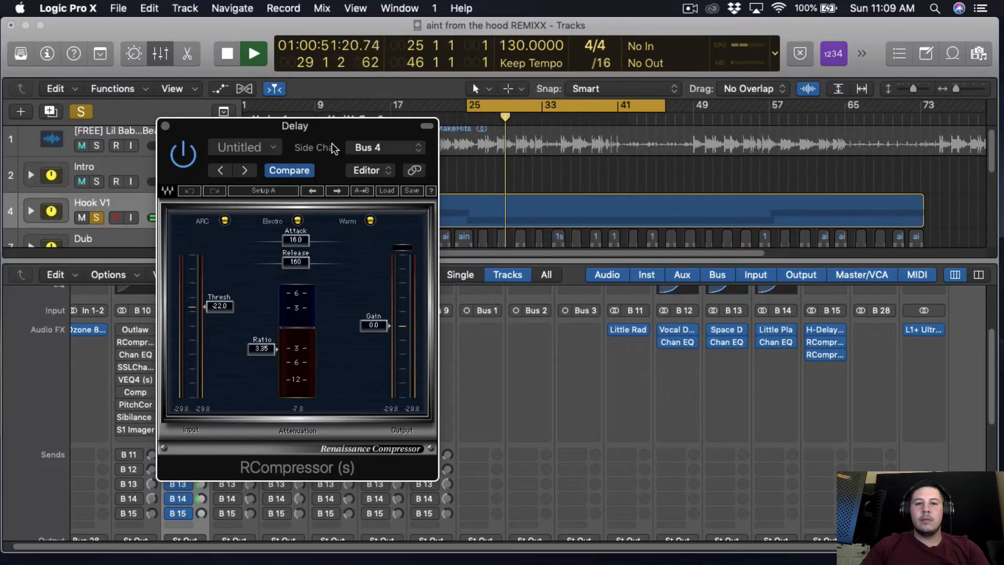
key("space")
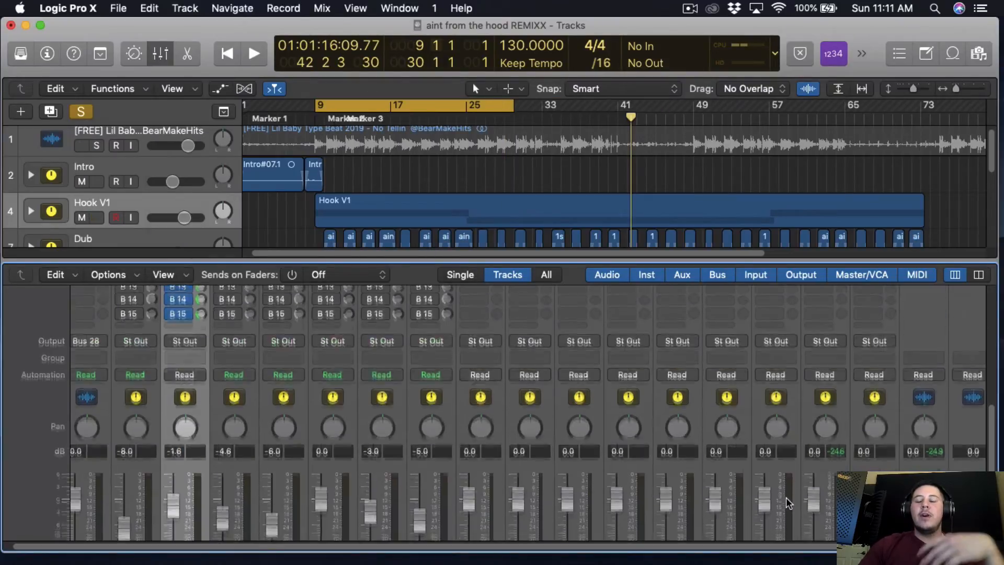
- During playback, lower the threshold of the Delay aux's Bus 4 sidechained RCompressor to -60.0
scroll(786, 497, "down", 3)
scroll(808, 478, "up", 3)
scroll(808, 478, "up", 5)
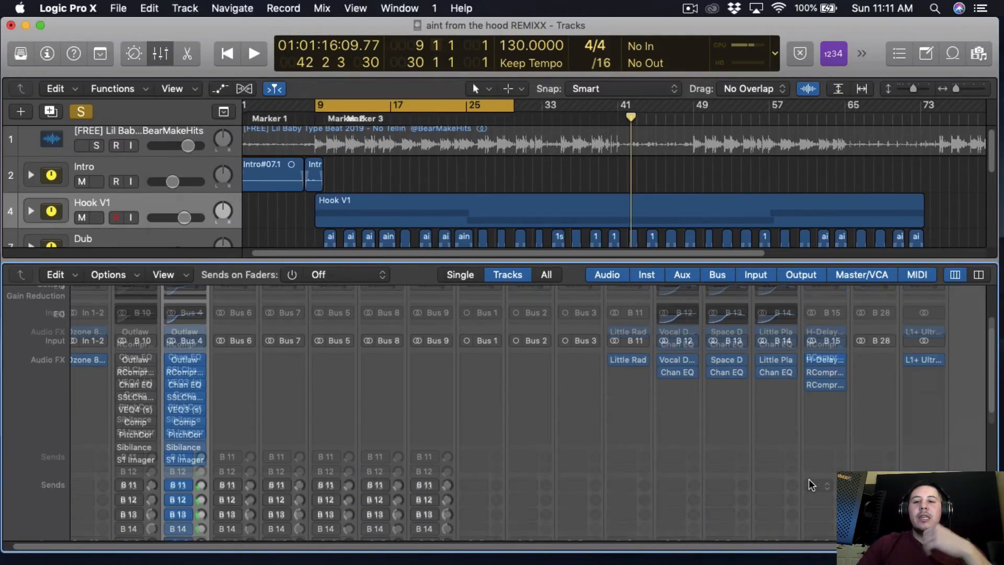
left_click(827, 374)
key("space")
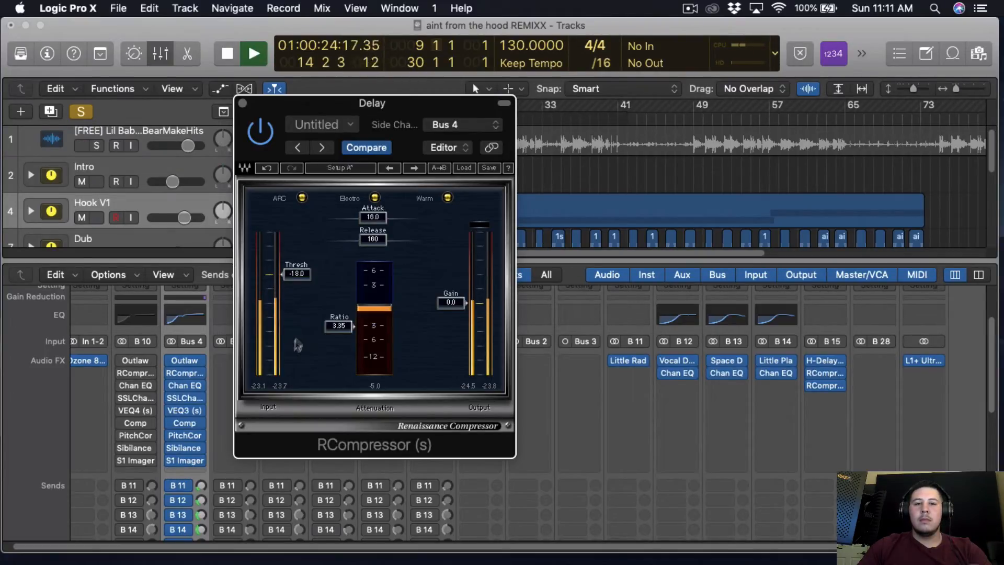
scroll(289, 348, "down", 10)
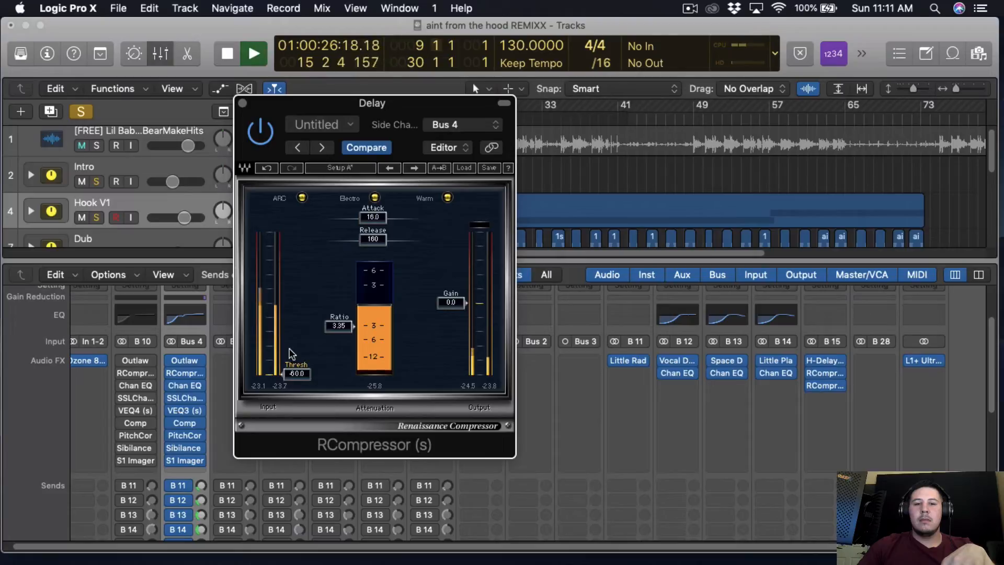
- Stop playback, set the threshold of the Delay aux's Bus 4 sidechained RCompressor to -23.3, and close the plug-in
key("space")
scroll(291, 354, "up", 9)
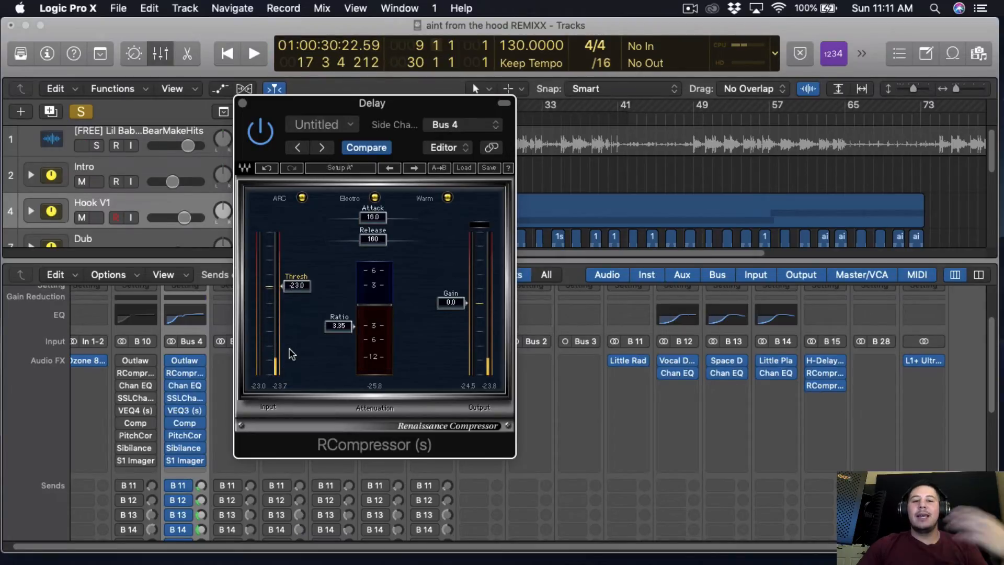
scroll(292, 354, "down", 1)
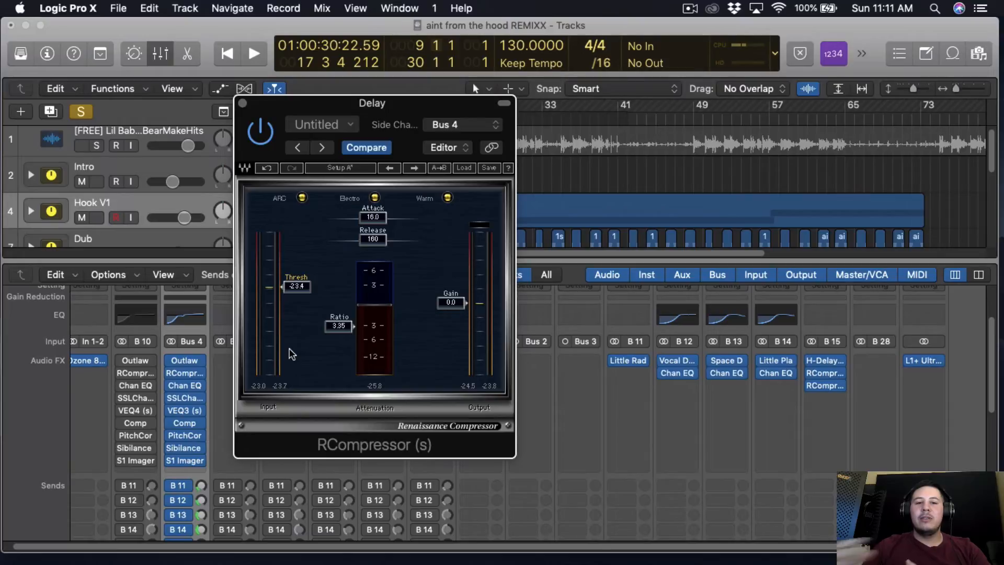
scroll(291, 354, "up", 1)
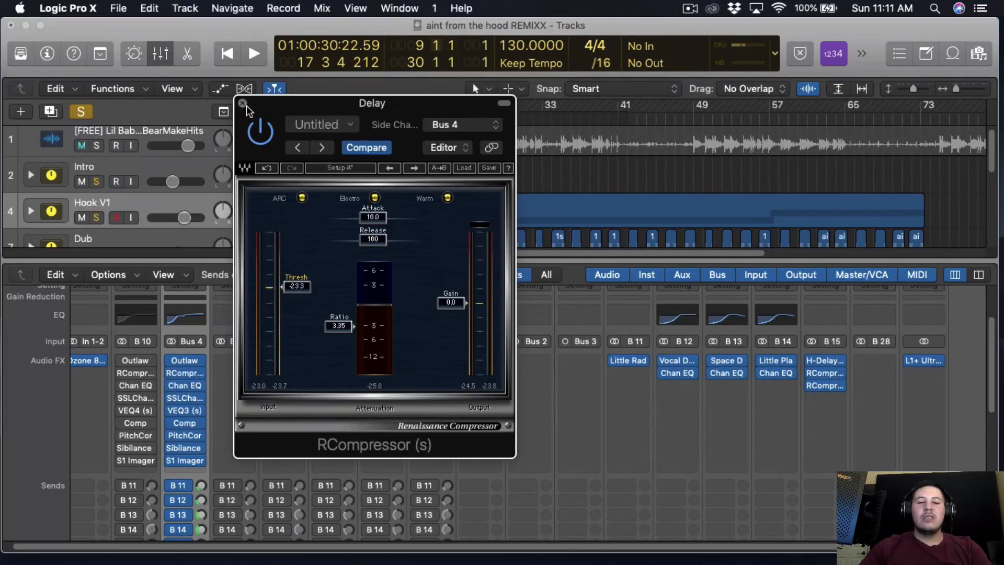
left_click(242, 103)
- With the full mix playing unsoloed, adjust Hook V1's B 13 send by ear and set its B 15 delay send to -23.4
key("space")
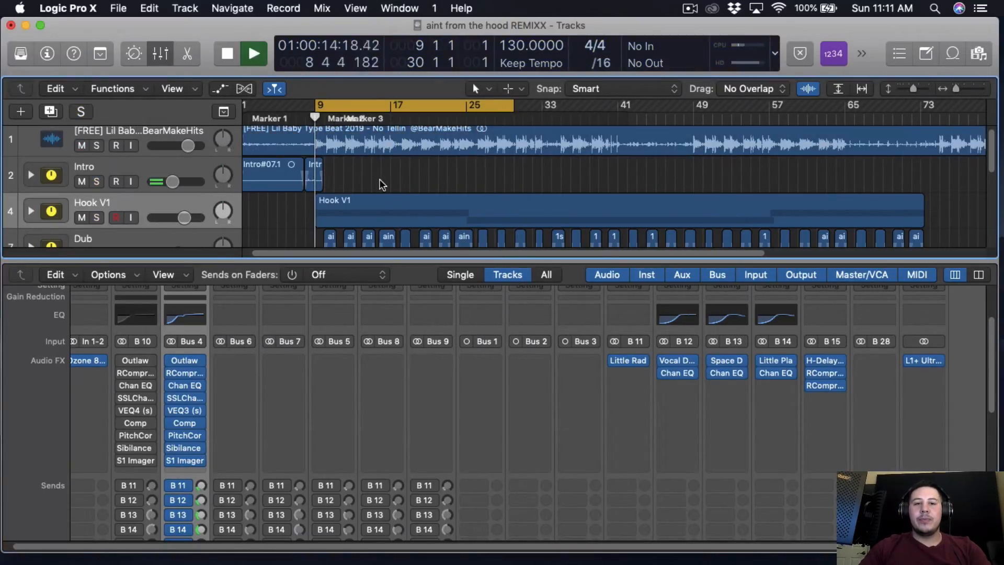
scroll(306, 465, "down", 4)
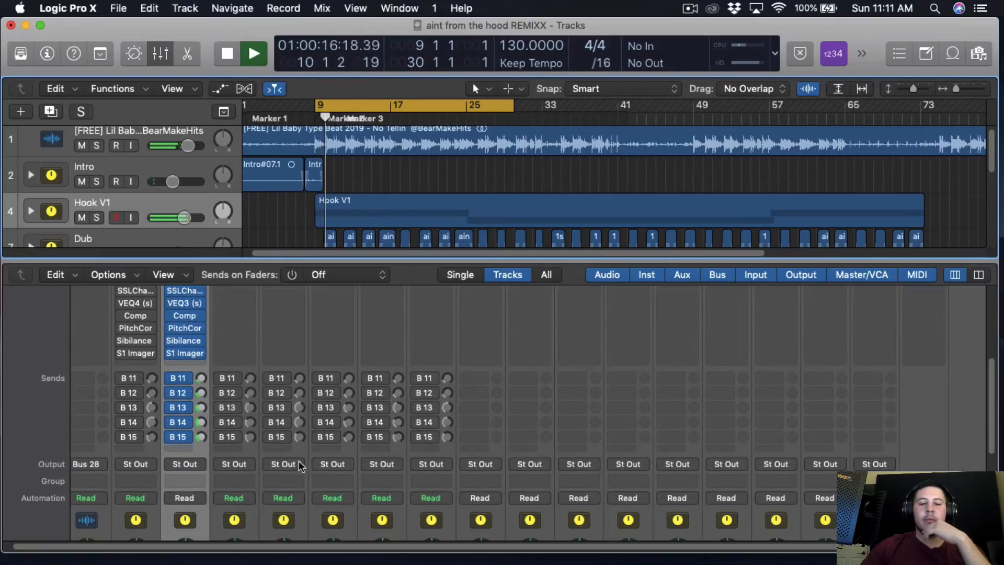
left_click_drag(203, 406, 200, 430)
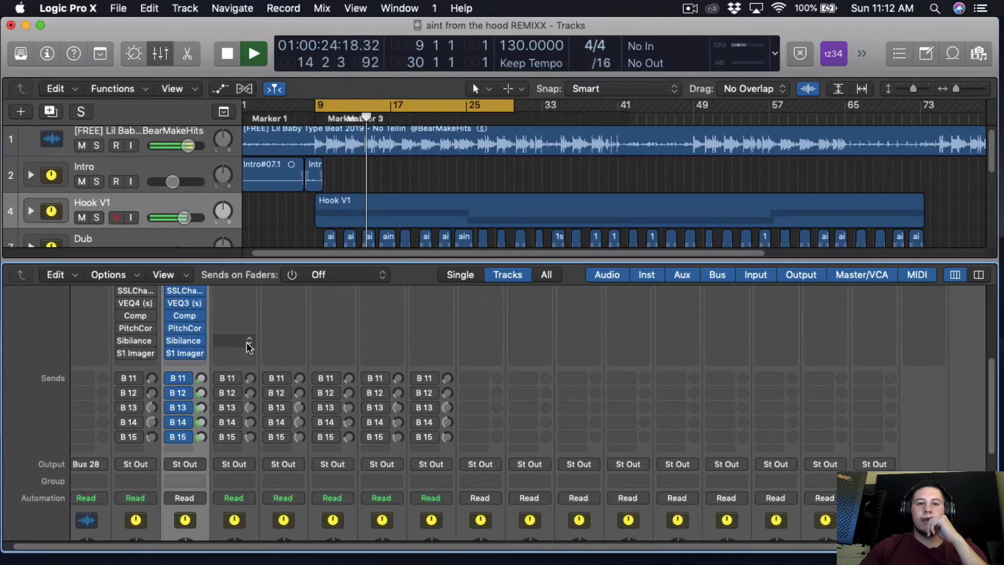
left_click_drag(201, 440, 201, 452)
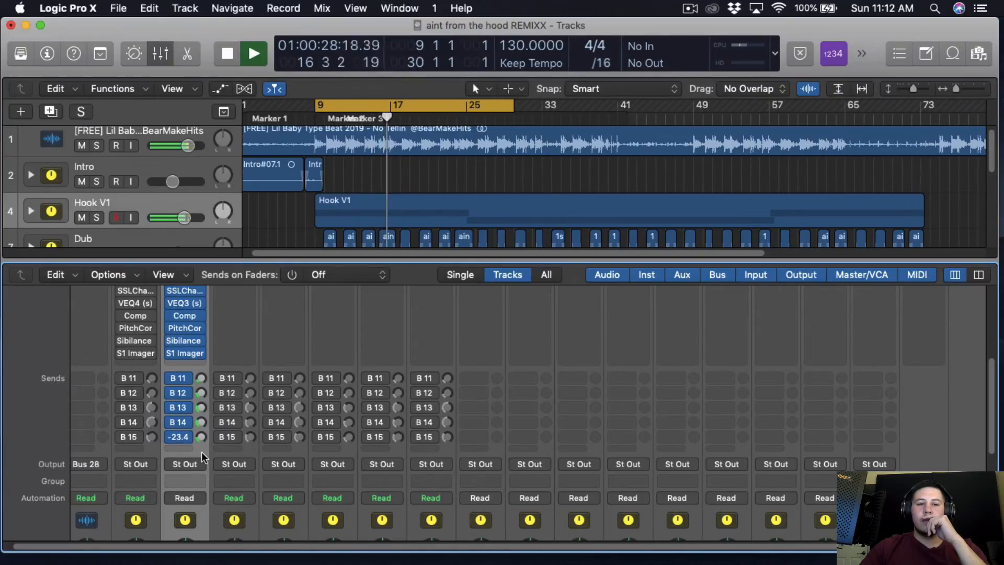
key("space")
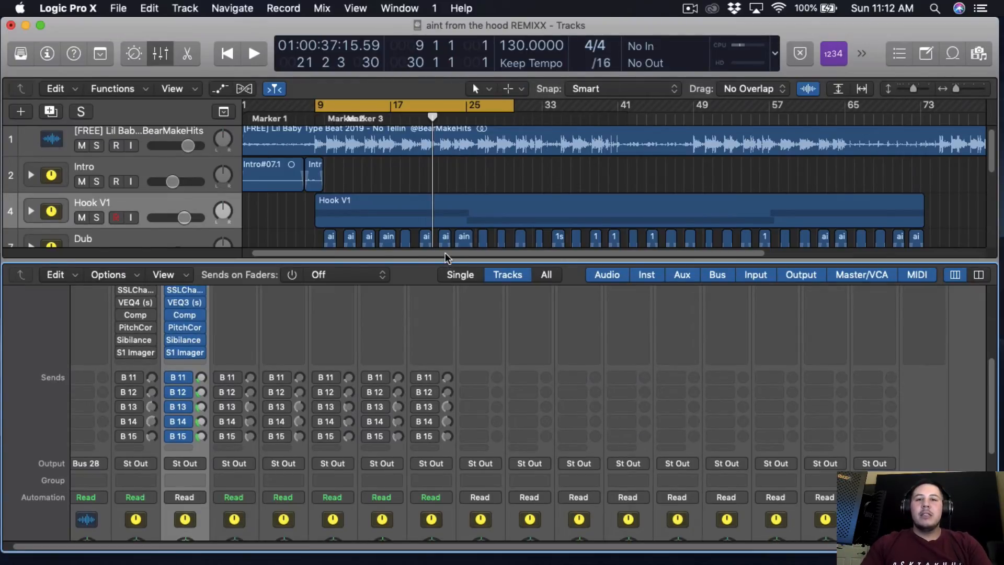
scroll(369, 345, "up", 5)
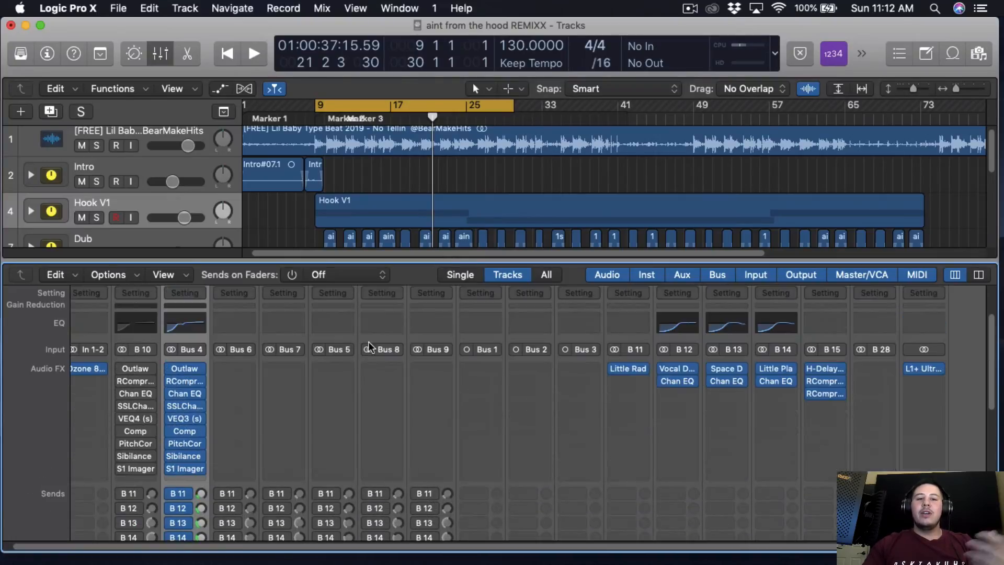